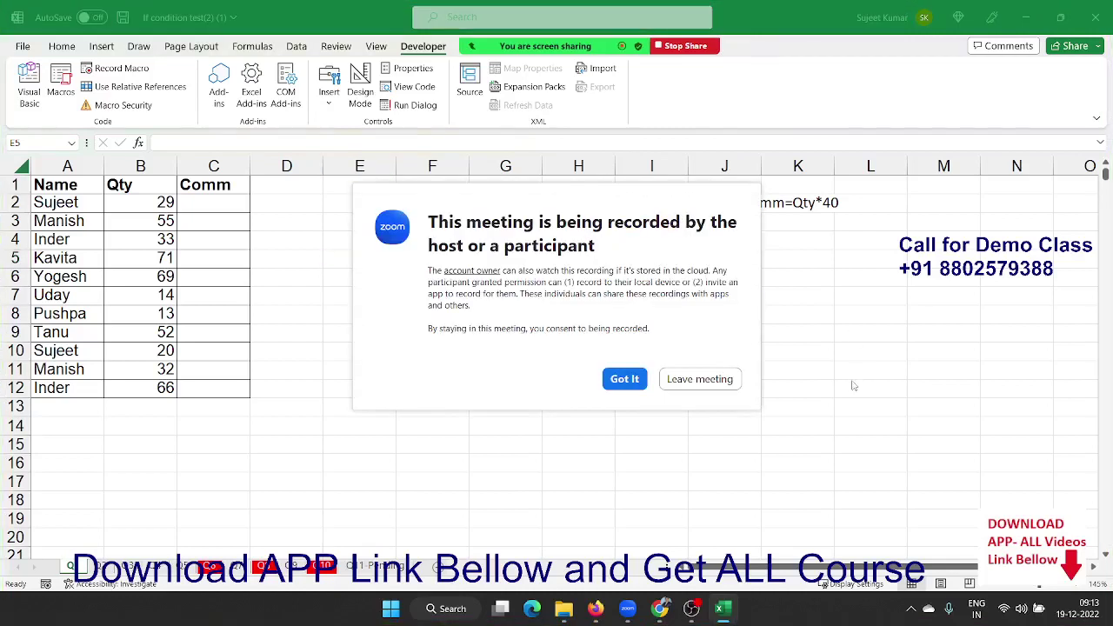
- Dismiss the meeting notice, select the Qty values B2:B12, and move to Comm cell C2
{"action": "left_click", "coordinate": [640, 376]}
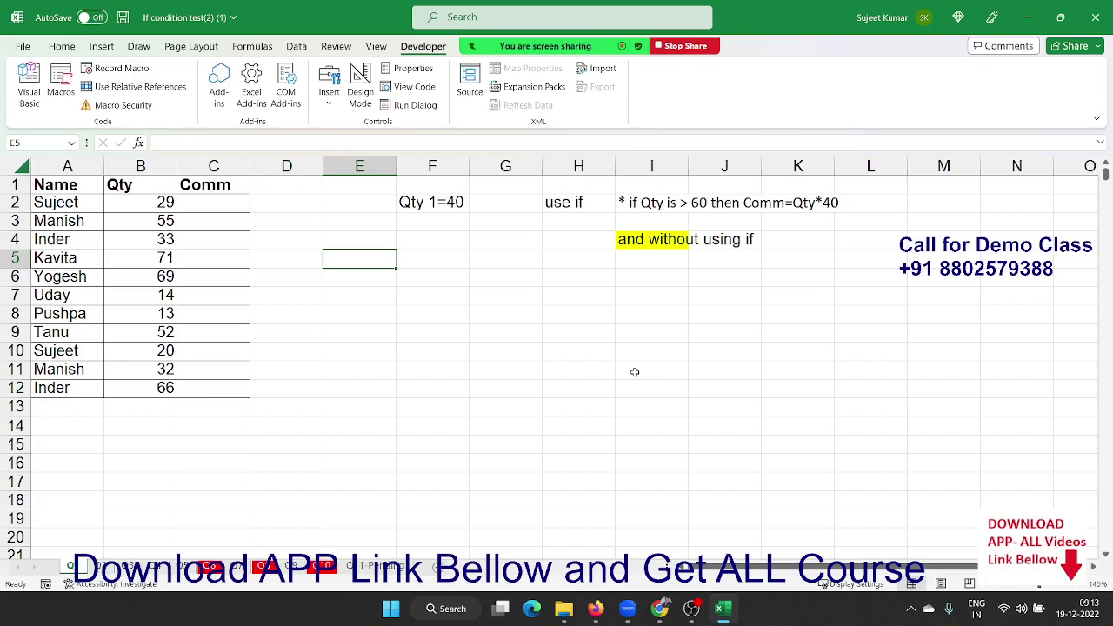
{"action": "key", "text": "Up"}
{"action": "key", "text": "Left"}
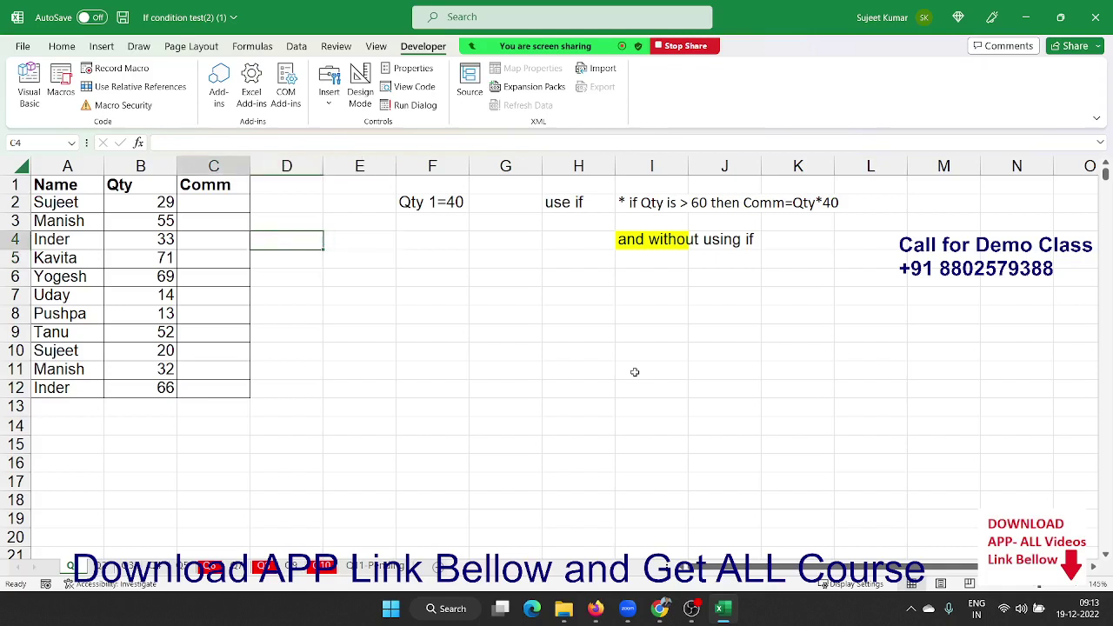
{"action": "key", "text": "Left"}
{"action": "key", "text": "Left"}
{"action": "key", "text": "Up"}
{"action": "key", "text": "Up"}
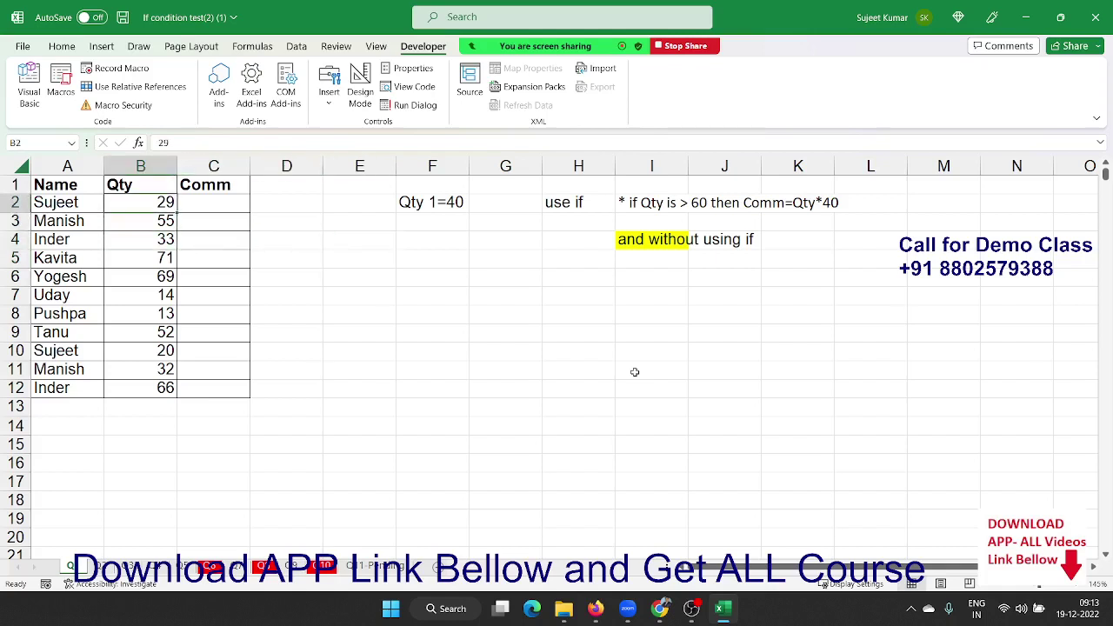
{"action": "key", "text": "ctrl+shift+Down"}
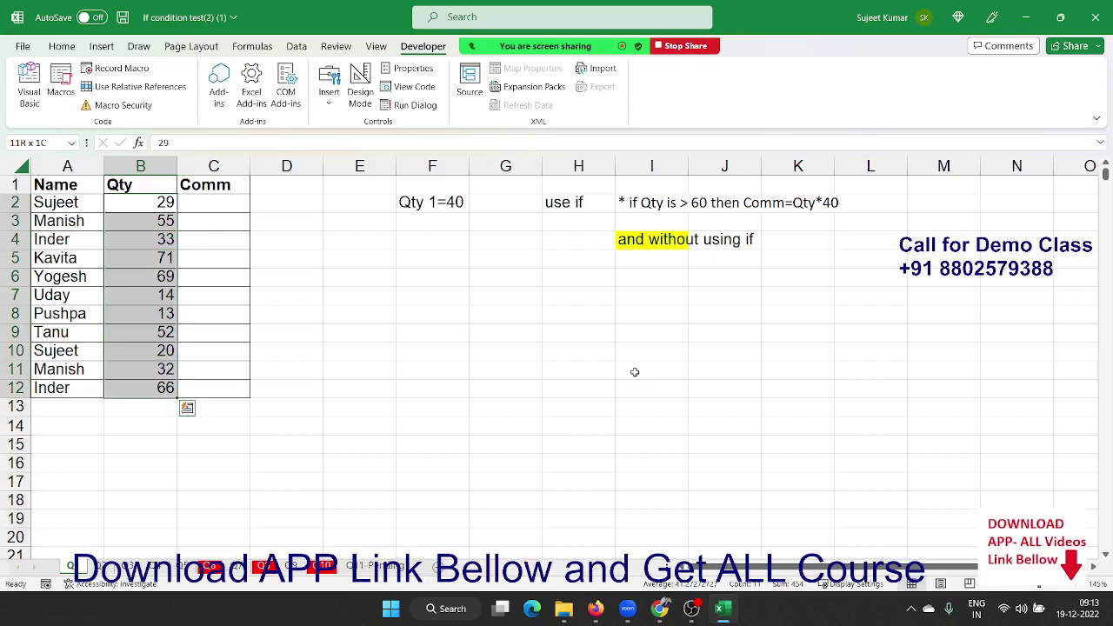
{"action": "key", "text": "Right"}
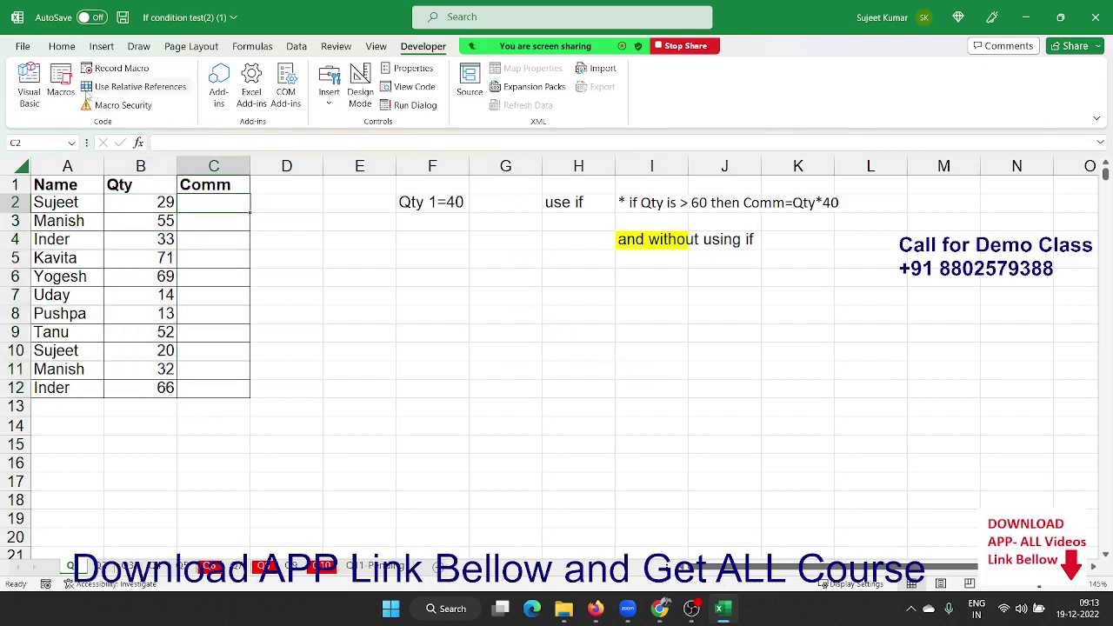
- Snap the VBA editor left beside the workbook and delete all the old Macro1 code
{"action": "left_click", "coordinate": [33, 87]}
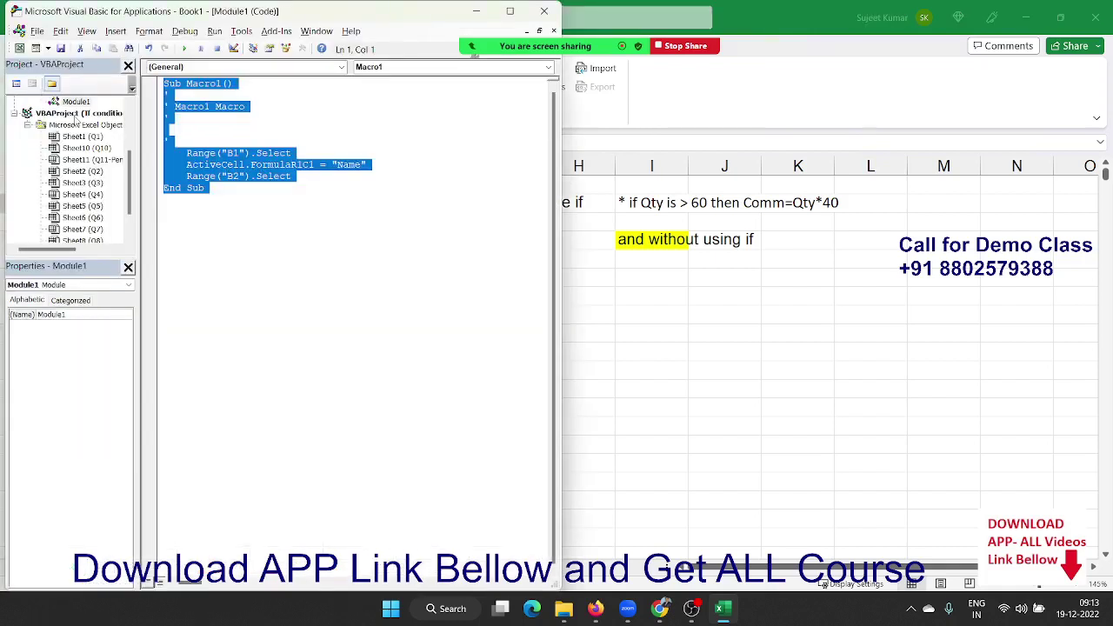
{"action": "left_click", "coordinate": [271, 264]}
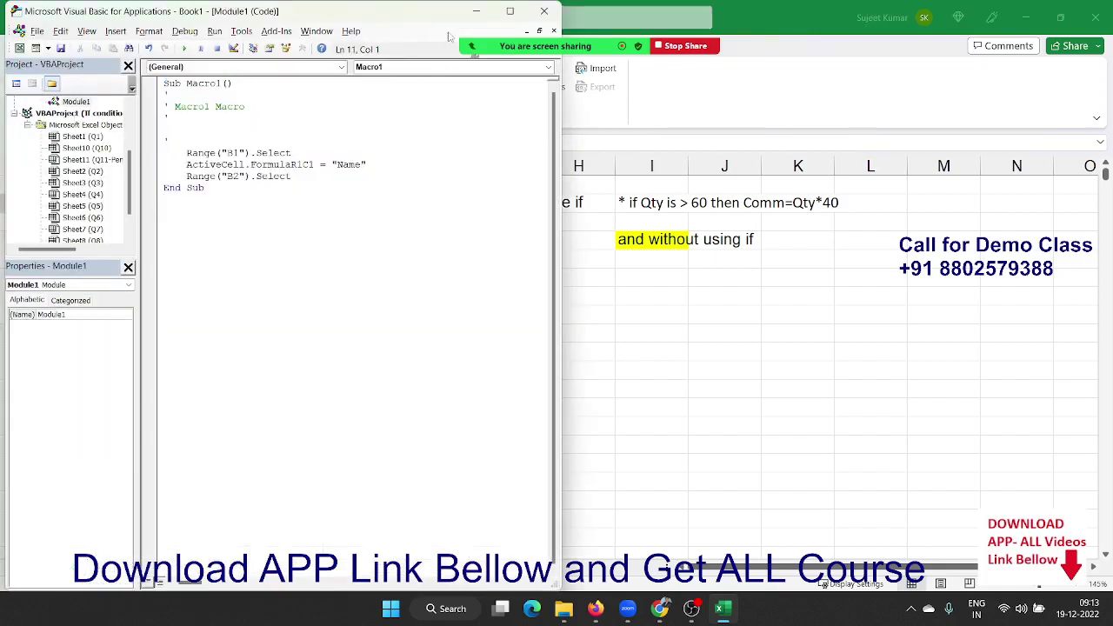
{"action": "double_click", "coordinate": [382, 10]}
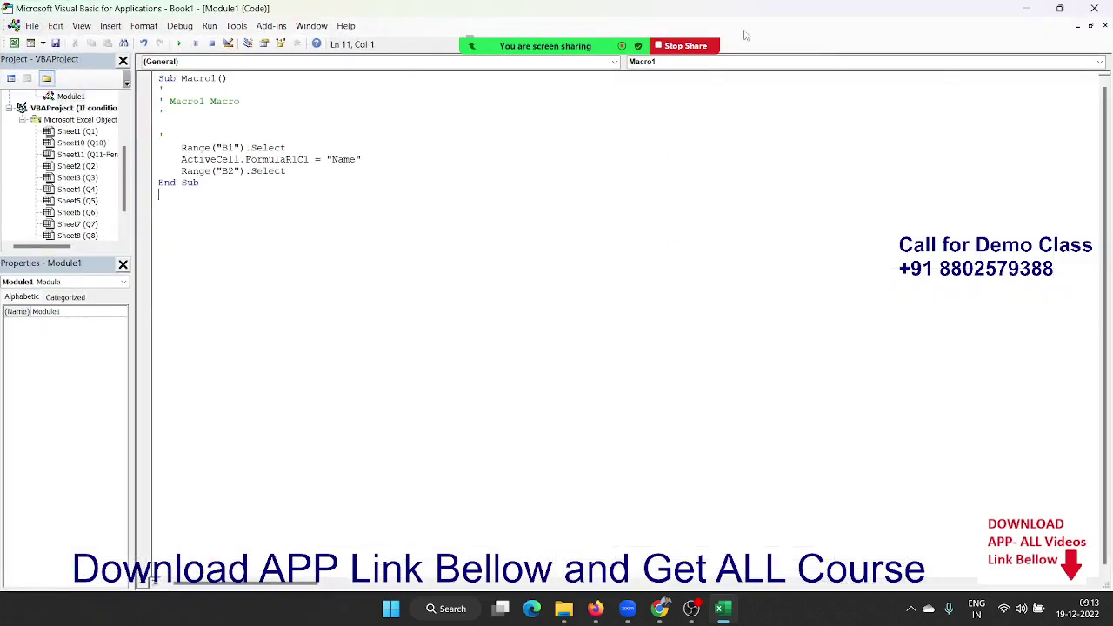
{"action": "mouse_move", "coordinate": [1063, 8]}
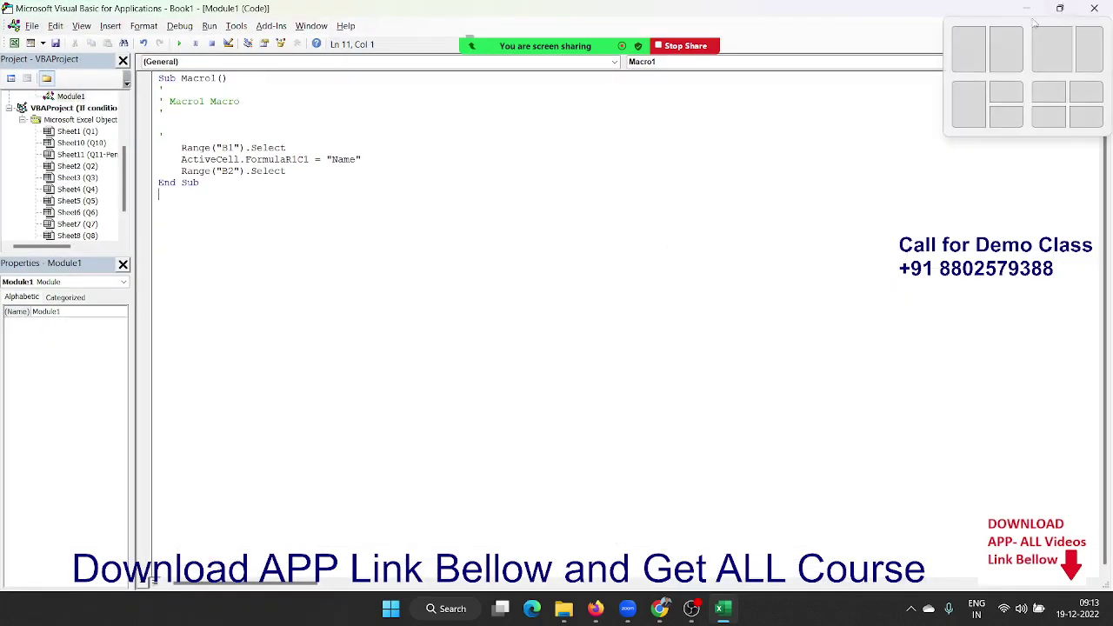
{"action": "left_click", "coordinate": [969, 47]}
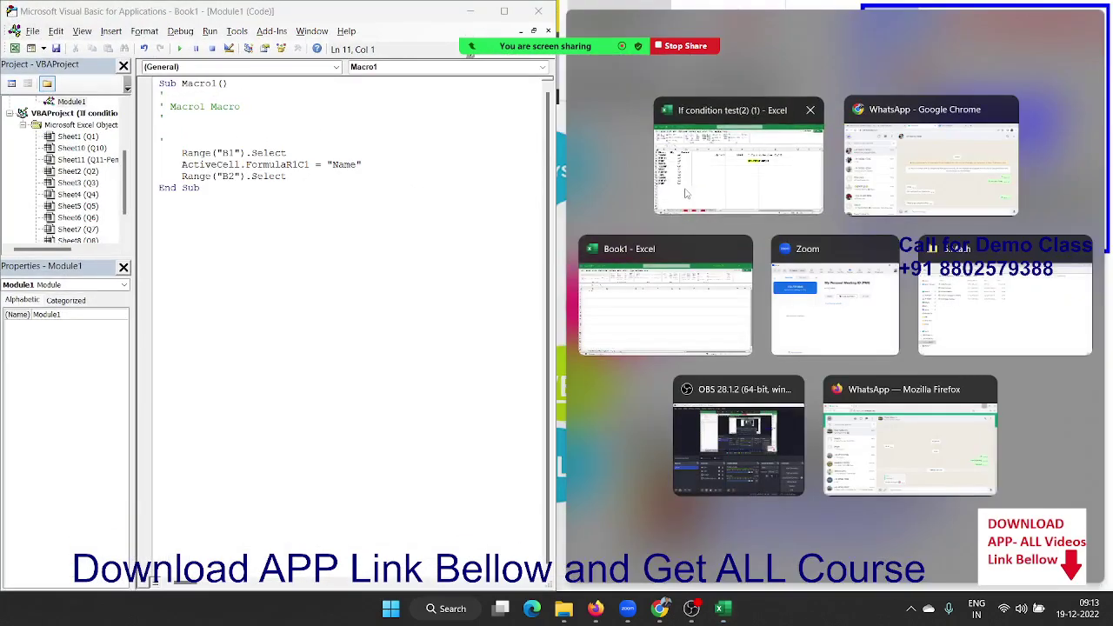
{"action": "left_click", "coordinate": [713, 210]}
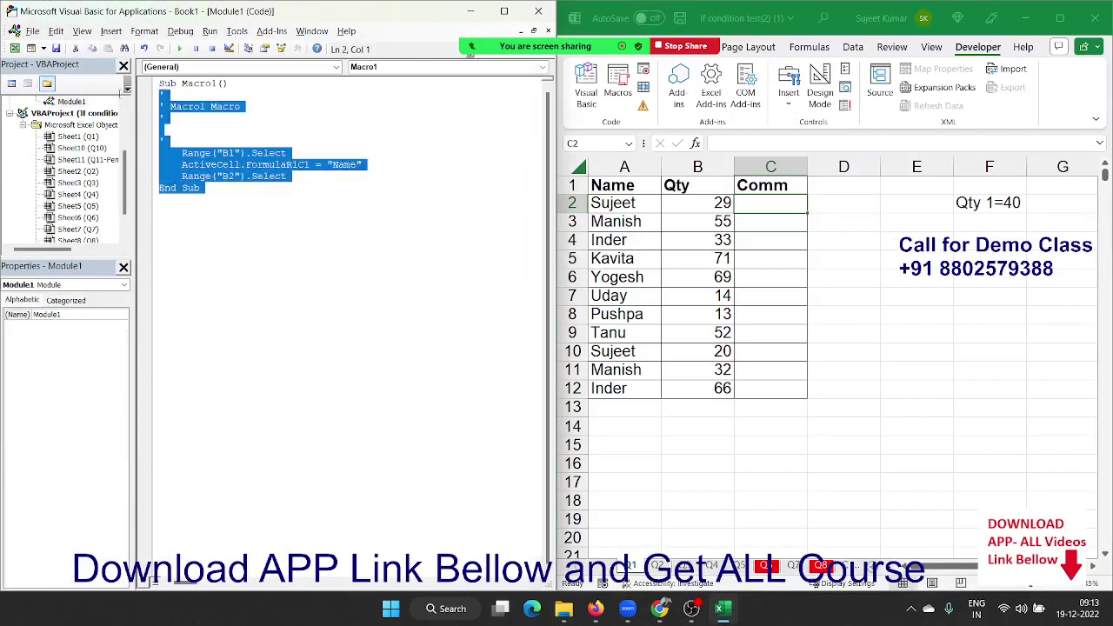
{"action": "left_click_drag", "start_coordinate": [264, 206], "coordinate": [111, 75]}
{"action": "key", "text": "Delete"}
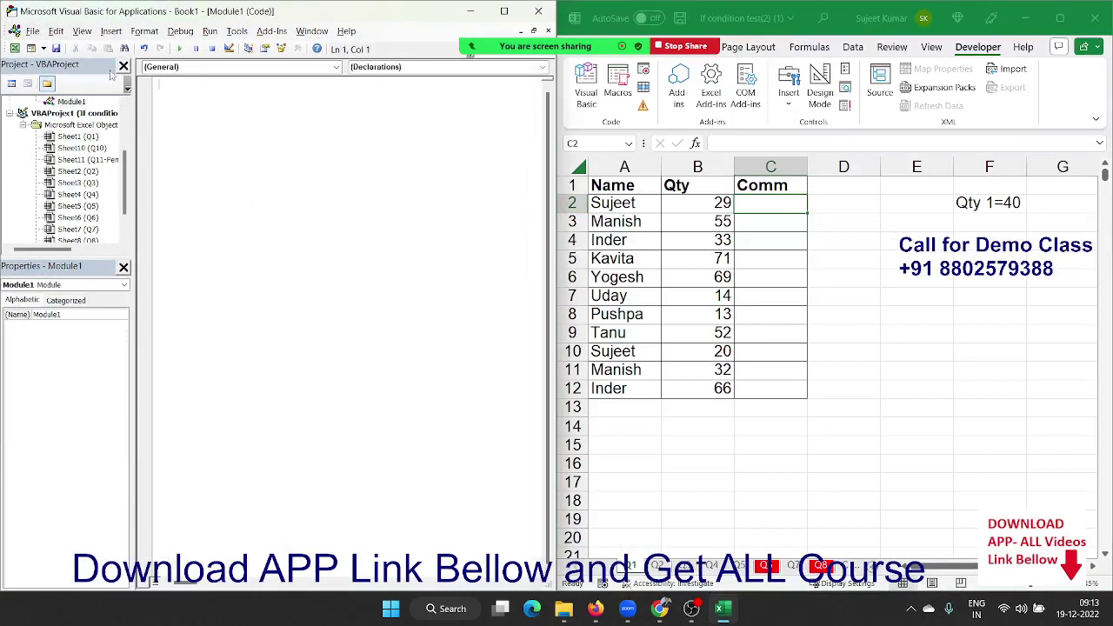
- Write Sub Q_1 containing a For i = 2 To 12 … Next i loop
{"action": "type", "text": "fo"}
{"action": "key", "text": "BackSpace"}
{"action": "key", "text": "BackSpace"}
{"action": "type", "text": "su"}
{"action": "type", "text": "b Q_1"}
{"action": "key", "text": "Return"}
{"action": "key", "text": "Return"}
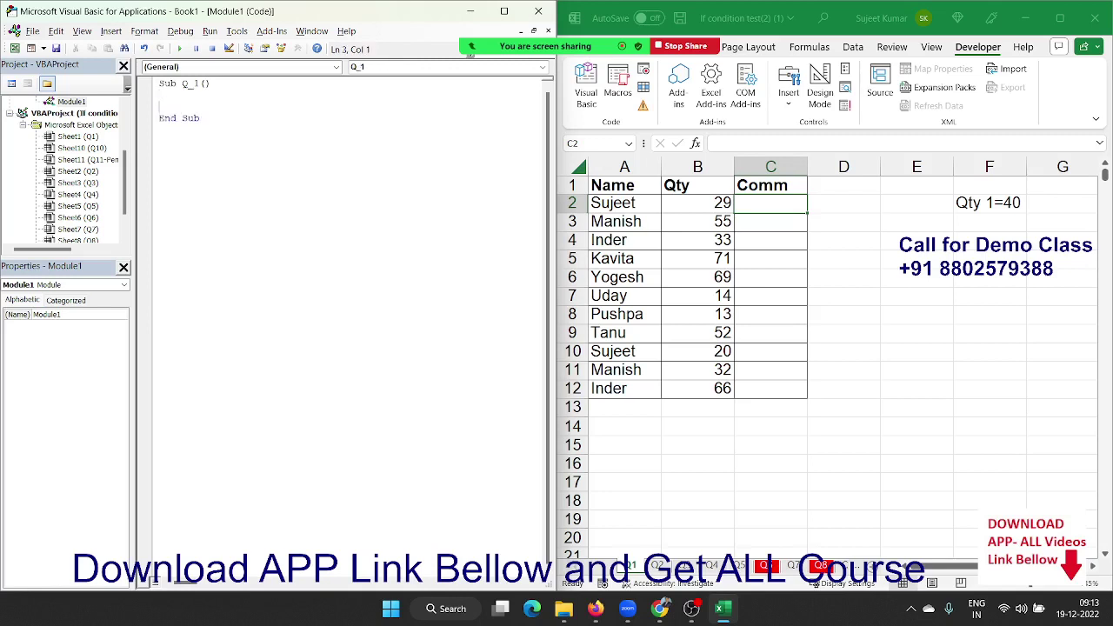
{"action": "key", "text": "Return"}
{"action": "key", "text": "Return"}
{"action": "key", "text": "Return"}
{"action": "key", "text": "Return"}
{"action": "key", "text": "Up"}
{"action": "key", "text": "Up"}
{"action": "key", "text": "Up"}
{"action": "key", "text": "Up"}
{"action": "type", "text": "for"}
{"action": "type", "text": " i = 1"}
{"action": "key", "text": "BackSpace"}
{"action": "key", "text": "BackSpace"}
{"action": "type", "text": "2 to"}
{"action": "type", "text": " 12"}
{"action": "key", "text": "Return"}
{"action": "key", "text": "Return"}
{"action": "key", "text": "Return"}
{"action": "key", "text": "Return"}
{"action": "type", "text": "n"}
{"action": "type", "text": "ext i"}
{"action": "key", "text": "Up"}
{"action": "key", "text": "Return"}
{"action": "key", "text": "Return"}
{"action": "key", "text": "Up"}
{"action": "key", "text": "Up"}
- Declare Dim q As Long above the loop
{"action": "left_click", "coordinate": [160, 140]}
{"action": "left_click", "coordinate": [159, 141]}
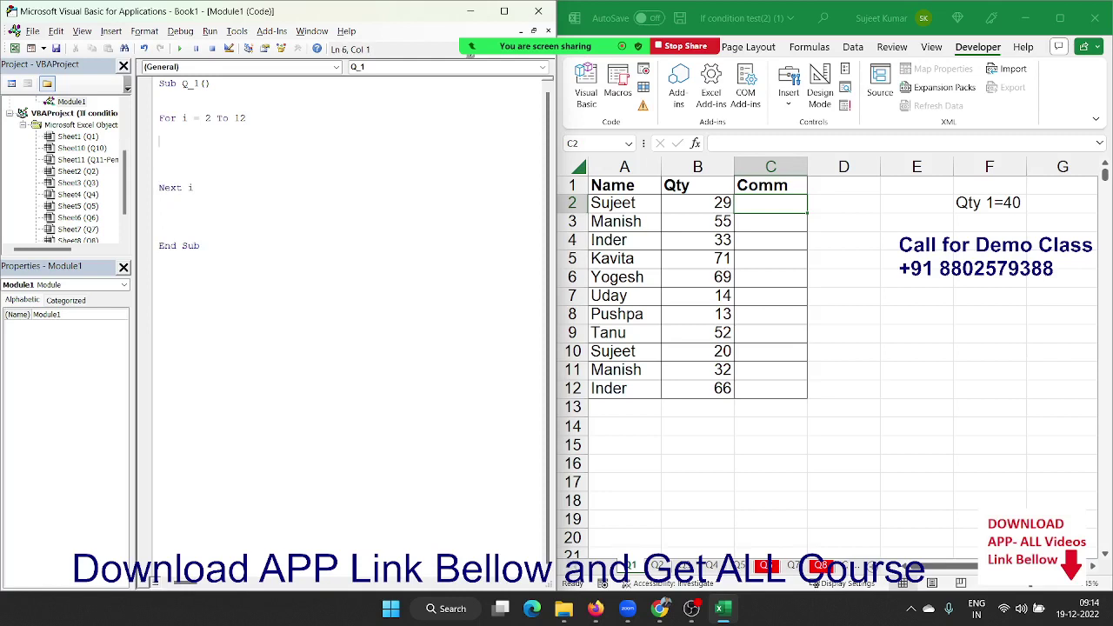
{"action": "key", "text": "Return"}
{"action": "key", "text": "Up"}
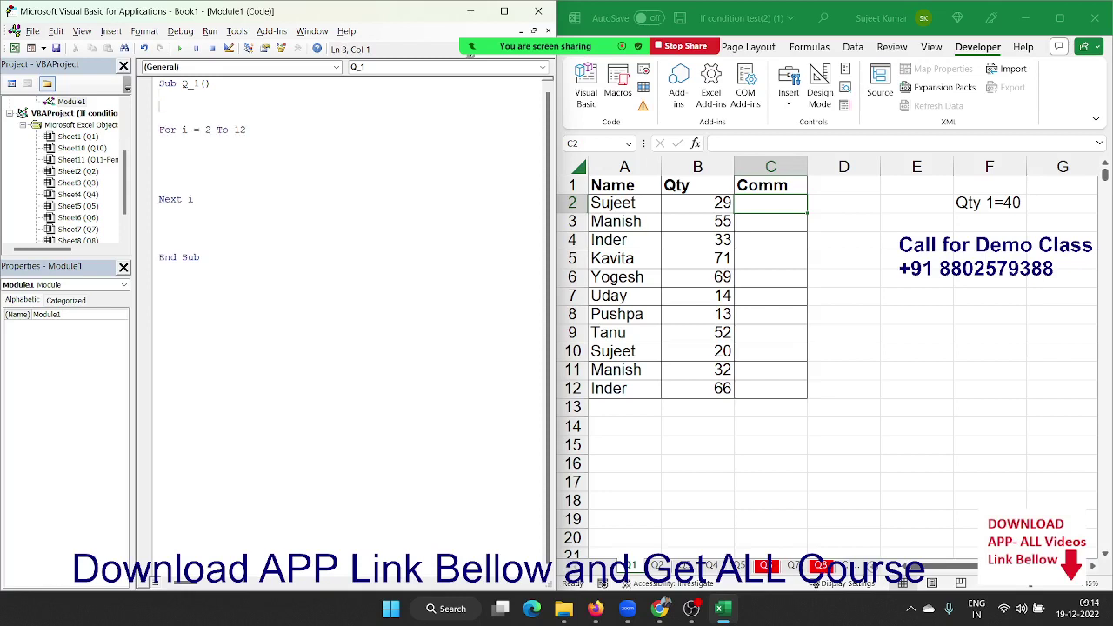
{"action": "type", "text": "do"}
{"action": "key", "text": "BackSpace"}
{"action": "key", "text": "BackSpace"}
{"action": "key", "text": "BackSpace"}
{"action": "type", "text": "dim"}
{"action": "type", "text": "q as "}
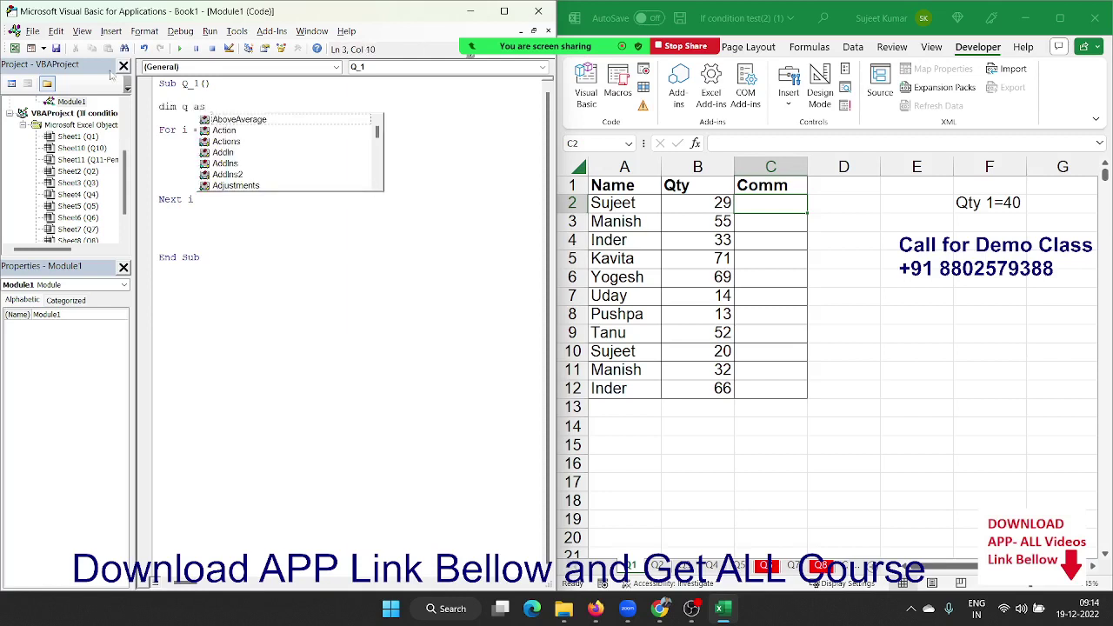
{"action": "type", "text": "long"}
{"action": "key", "text": "Tab"}
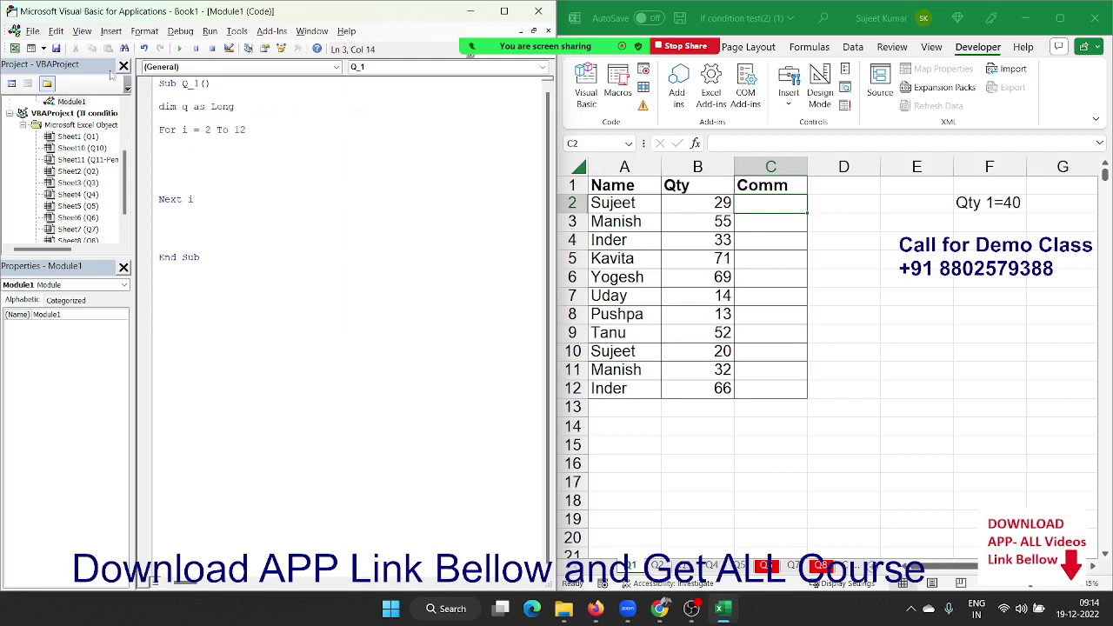
{"action": "key", "text": "Return"}
{"action": "key", "text": "Return"}
- Inside the loop, add q = Range("B" & i).Value and begin If q > 60 Then
{"action": "type", "text": "if"}
{"action": "key", "text": "BackSpace"}
{"action": "key", "text": "BackSpace"}
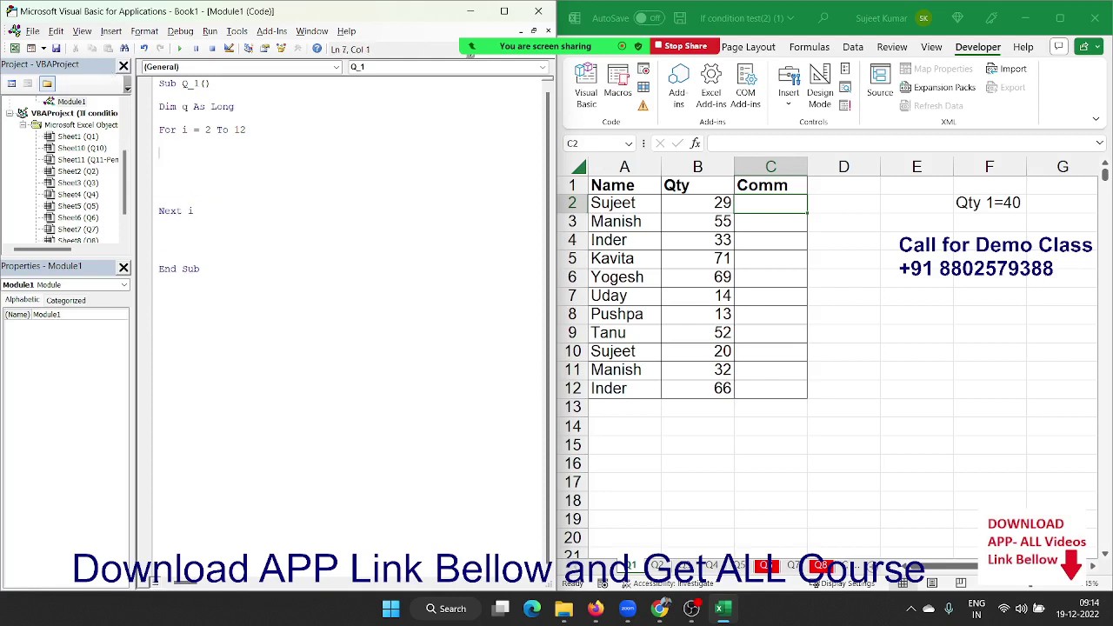
{"action": "key", "text": "BackSpace"}
{"action": "type", "text": "q="}
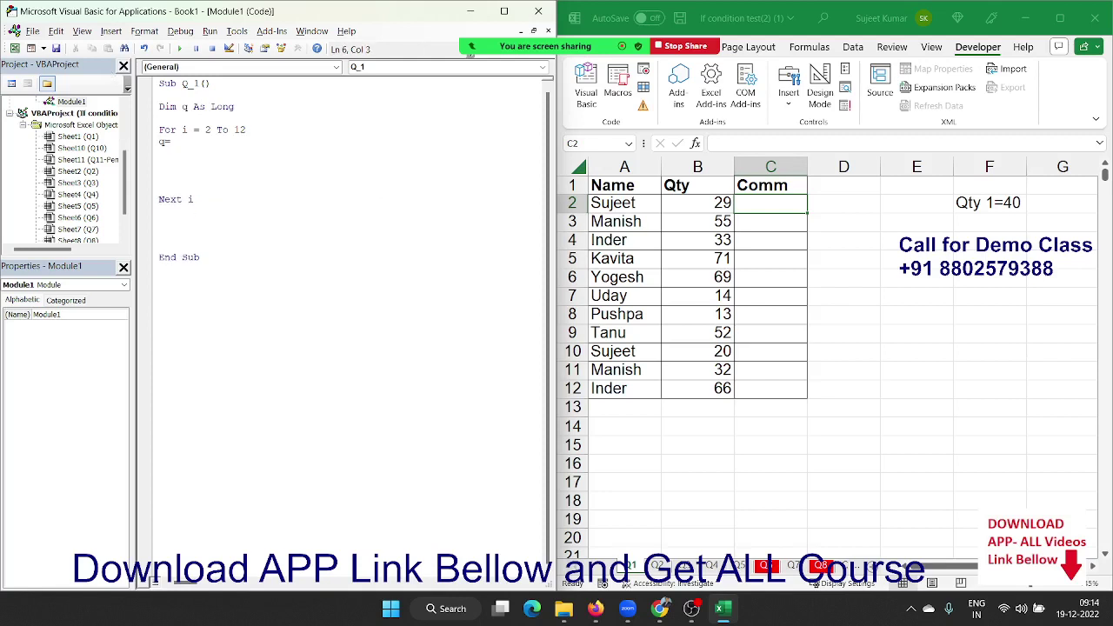
{"action": "type", "text": "range"}
{"action": "type", "text": "(\"B\""}
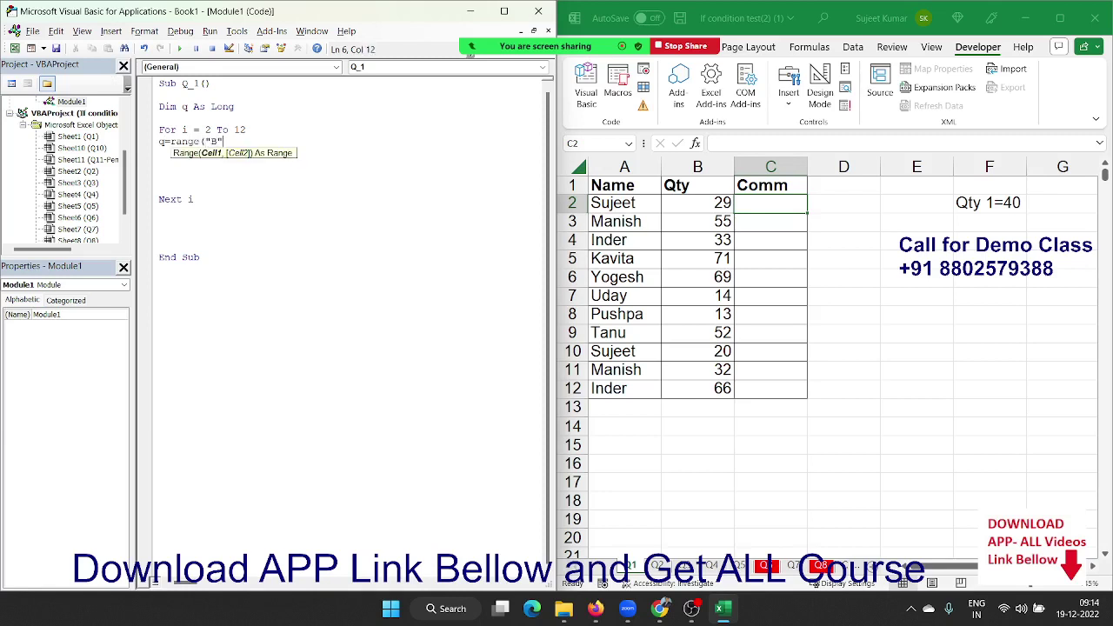
{"action": "type", "text": " & i"}
{"action": "type", "text": ").valu"}
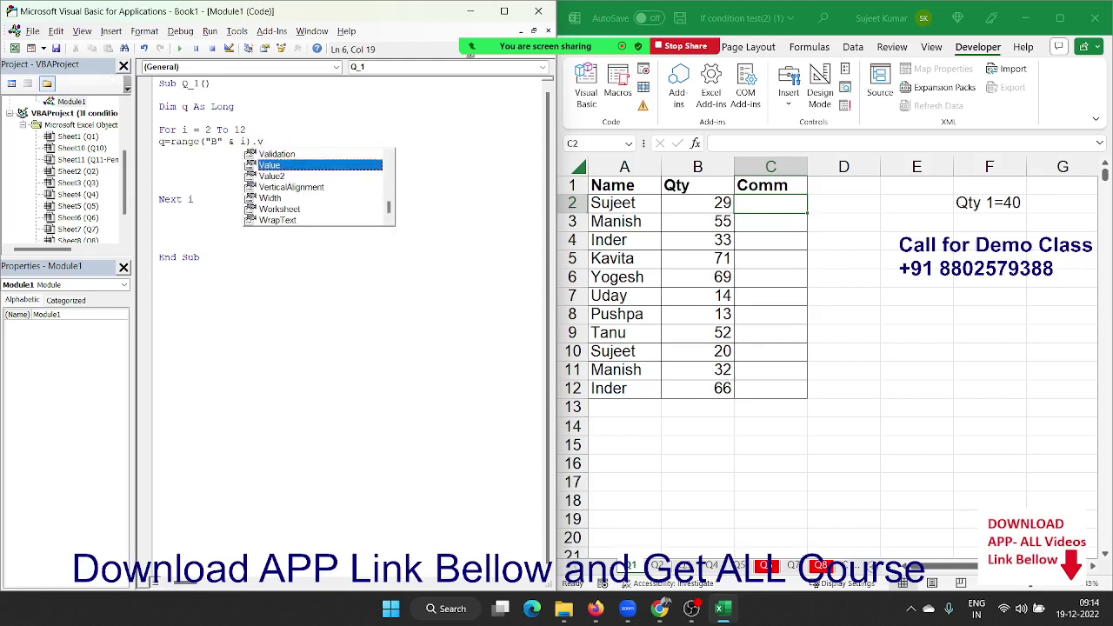
{"action": "key", "text": "Tab"}
{"action": "key", "text": "Return"}
{"action": "key", "text": "Return"}
{"action": "type", "text": "i"}
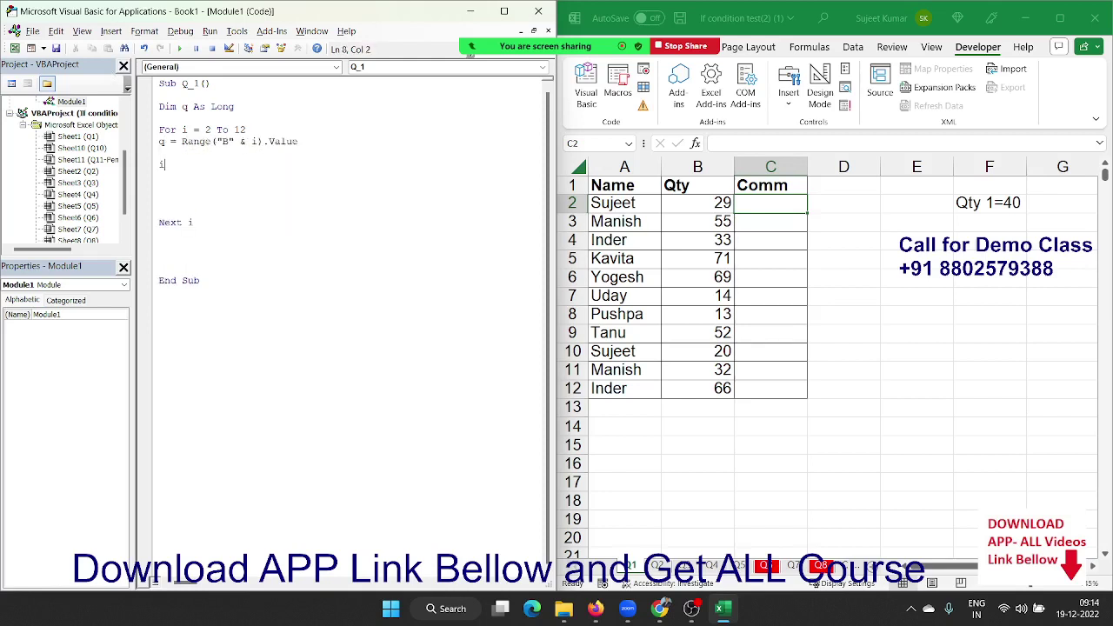
{"action": "type", "text": "f q"}
{"action": "type", "text": ">6"}
{"action": "type", "text": "0 then"}
{"action": "key", "text": "Return"}
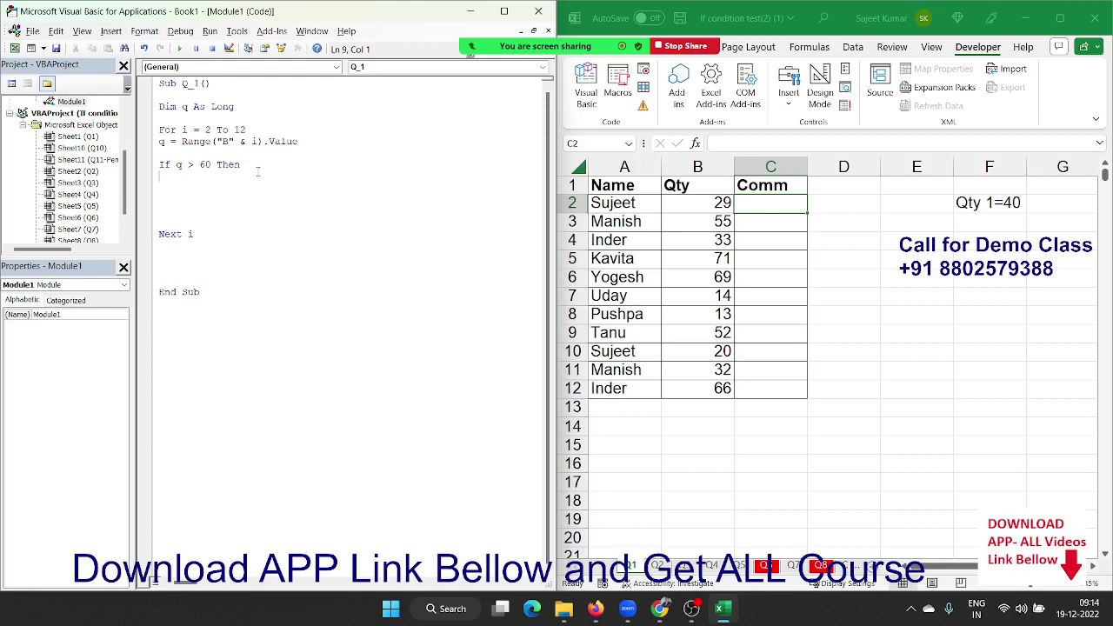
- Complete the If line with Range("C" & i).Value = q * 40 and run Q_1
{"action": "left_click", "coordinate": [257, 168]}
{"action": "left_click_drag", "start_coordinate": [181, 141], "coordinate": [301, 143]}
{"action": "key", "text": "ctrl+c"}
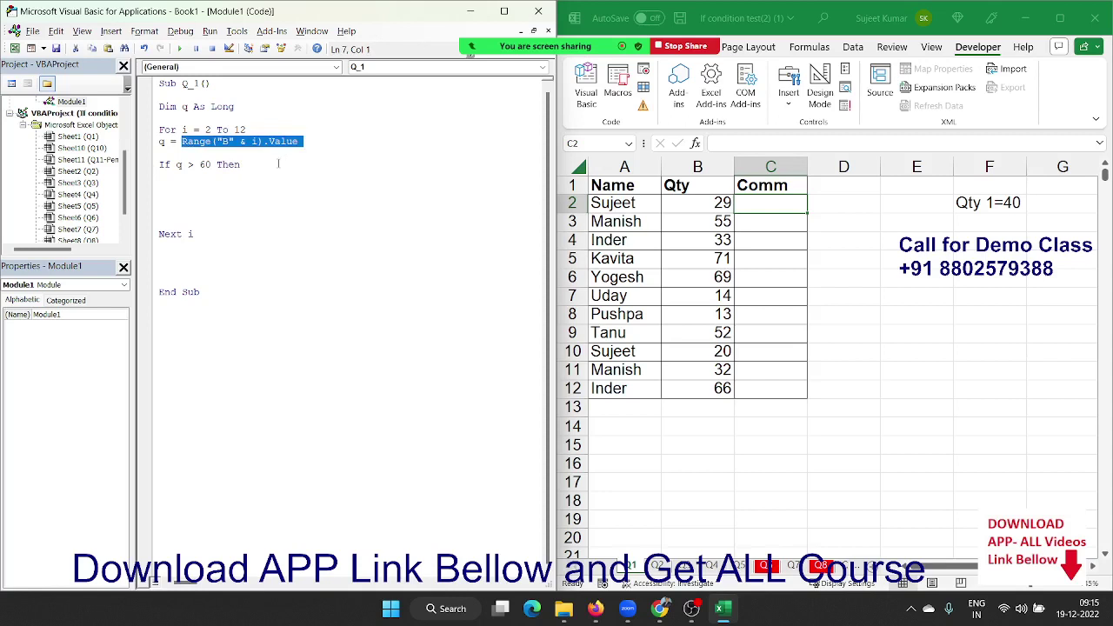
{"action": "left_click", "coordinate": [278, 164]}
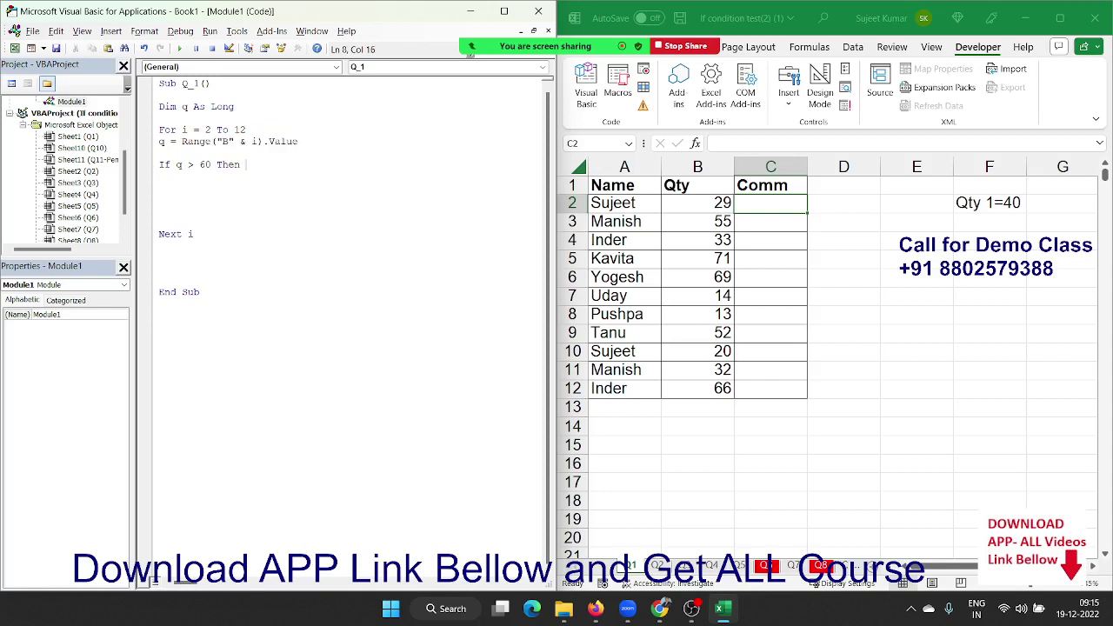
{"action": "key", "text": "ctrl+v"}
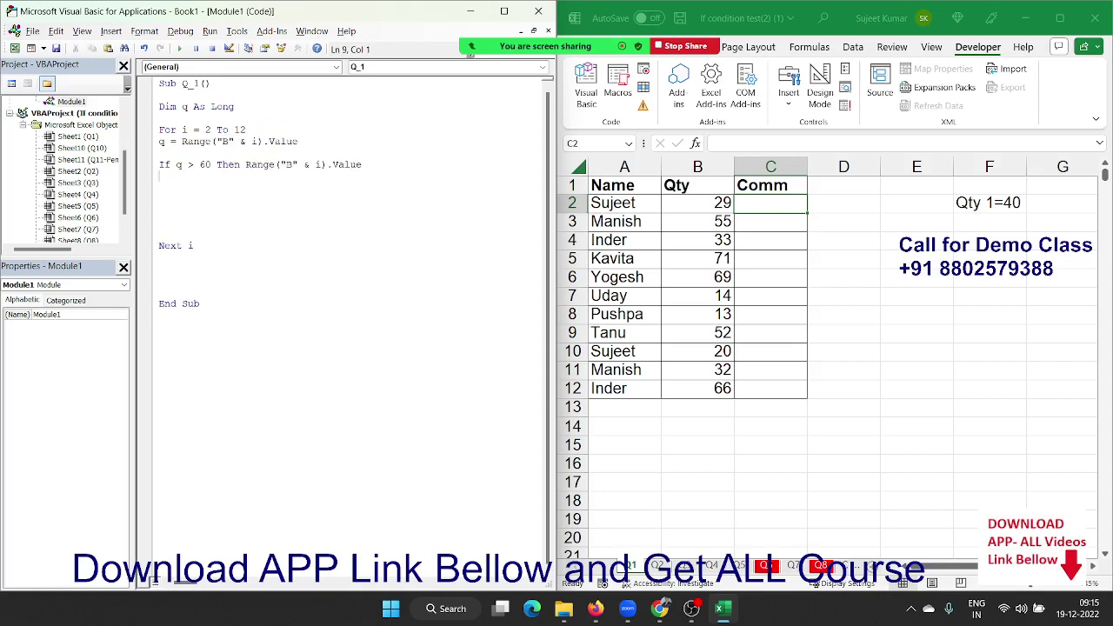
{"action": "type", "text": "="}
{"action": "key", "text": "BackSpace"}
{"action": "key", "text": "BackSpace"}
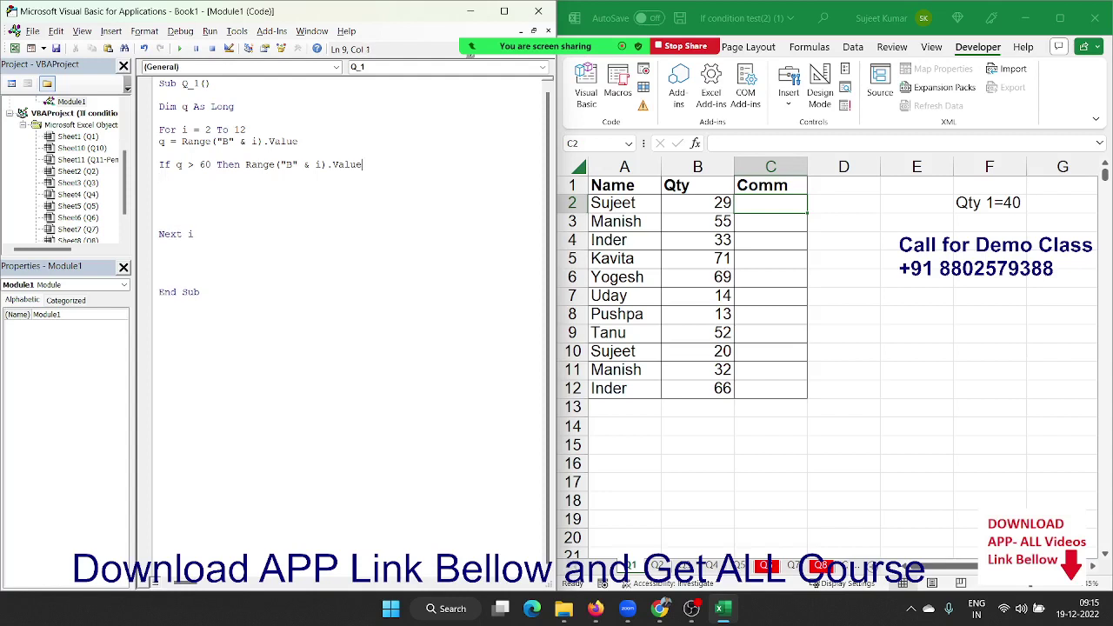
{"action": "type", "text": "= "}
{"action": "type", "text": "q*40"}
{"action": "left_click", "coordinate": [288, 165]}
{"action": "type", "text": "C"}
{"action": "key", "text": "Delete"}
{"action": "left_click", "coordinate": [270, 185]}
{"action": "left_click", "coordinate": [180, 50]}
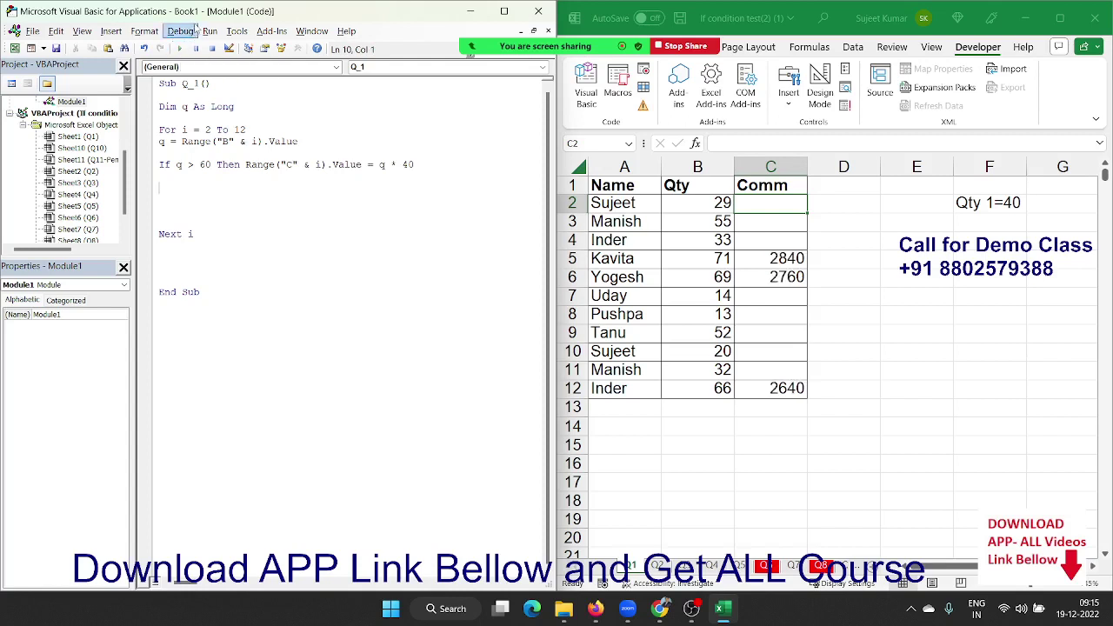
- Delete the blank lines around Next i, the If, Dim and Sub Q_1() lines
{"action": "key", "text": "Delete"}
{"action": "key", "text": "Delete"}
{"action": "key", "text": "Delete"}
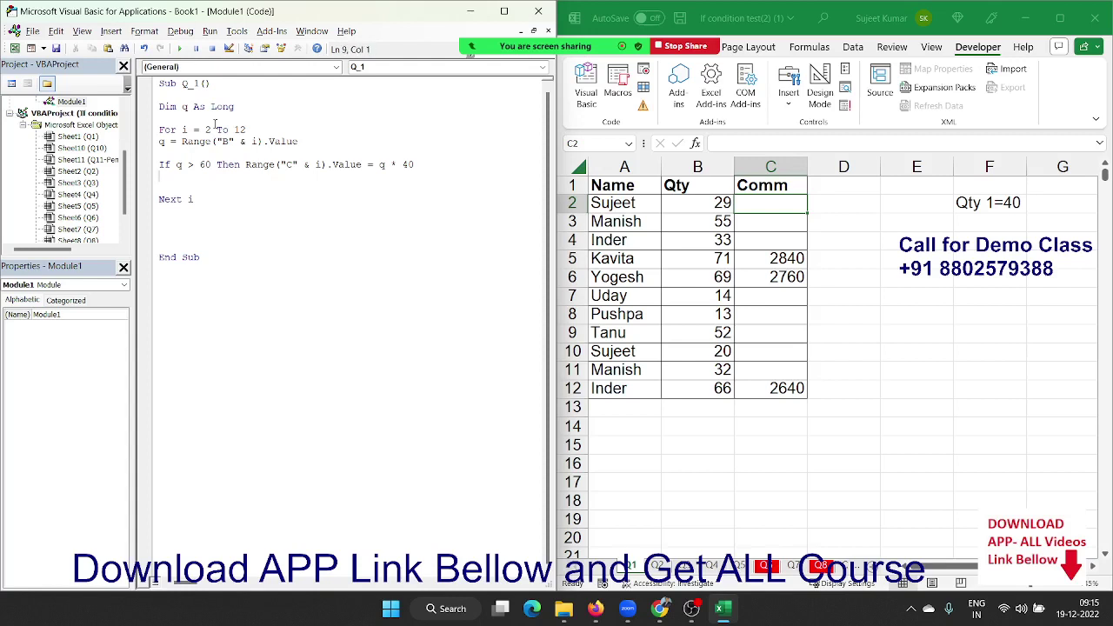
{"action": "key", "text": "BackSpace"}
{"action": "key", "text": "Delete"}
{"action": "key", "text": "Down"}
{"action": "key", "text": "Delete"}
{"action": "key", "text": "Delete"}
{"action": "key", "text": "Delete"}
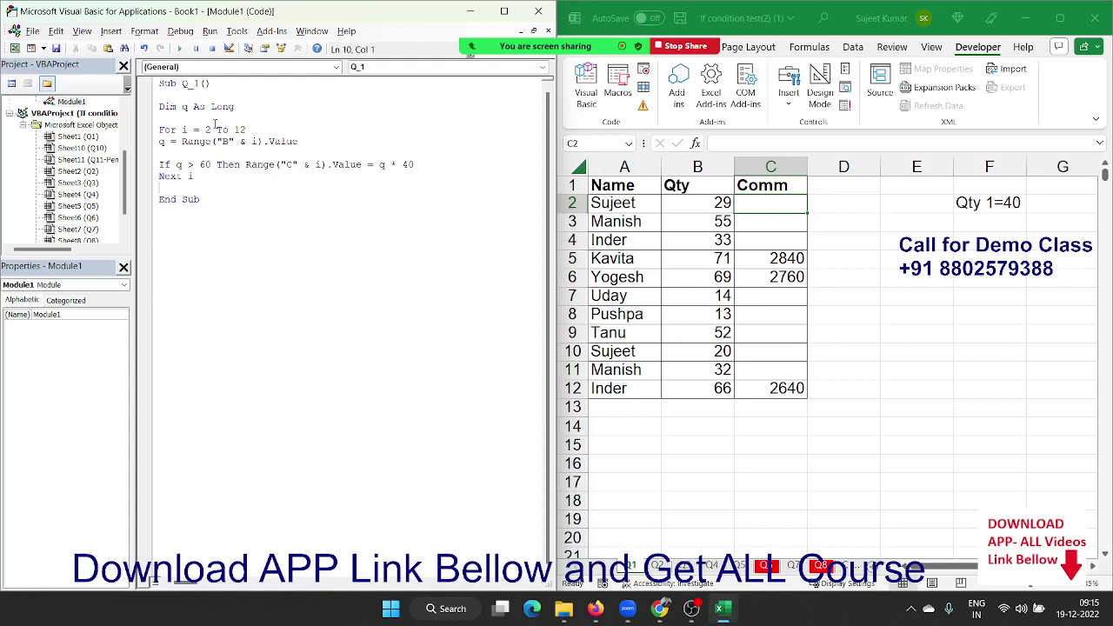
{"action": "key", "text": "Delete"}
{"action": "key", "text": "Up"}
{"action": "key", "text": "Up"}
{"action": "key", "text": "Up"}
{"action": "key", "text": "BackSpace"}
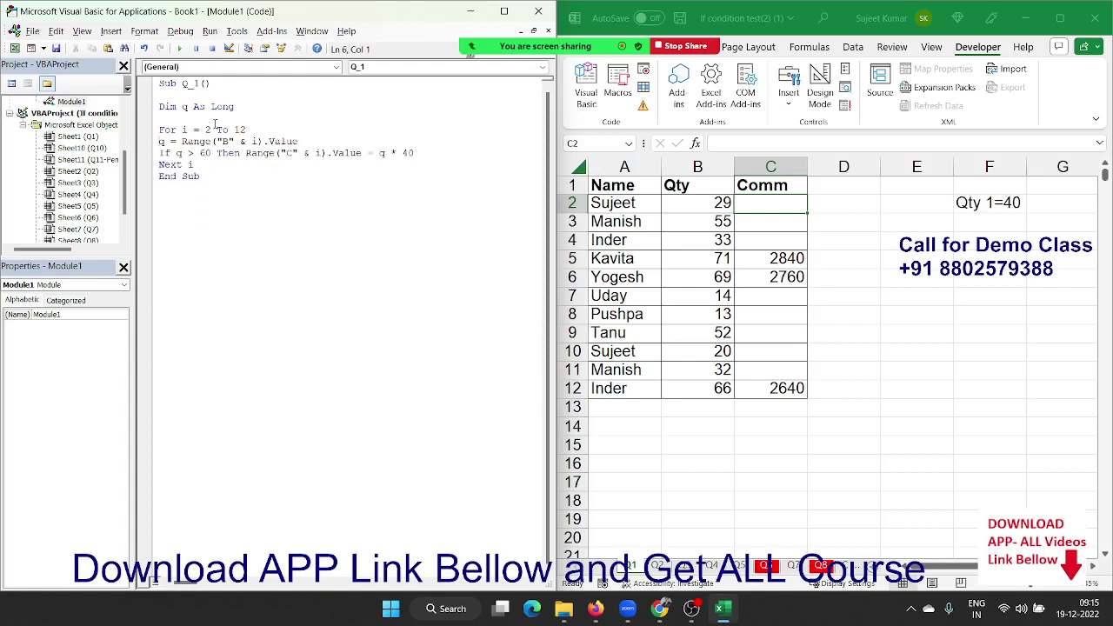
{"action": "key", "text": "Up"}
{"action": "key", "text": "Up"}
{"action": "key", "text": "Up"}
{"action": "key", "text": "Delete"}
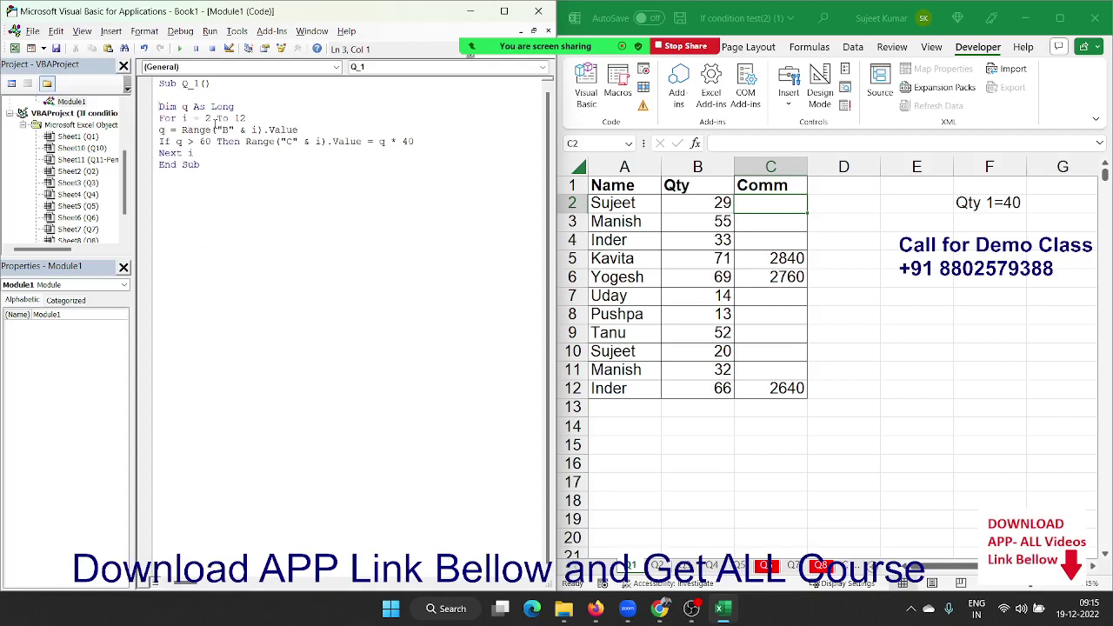
{"action": "key", "text": "Up"}
{"action": "key", "text": "Delete"}
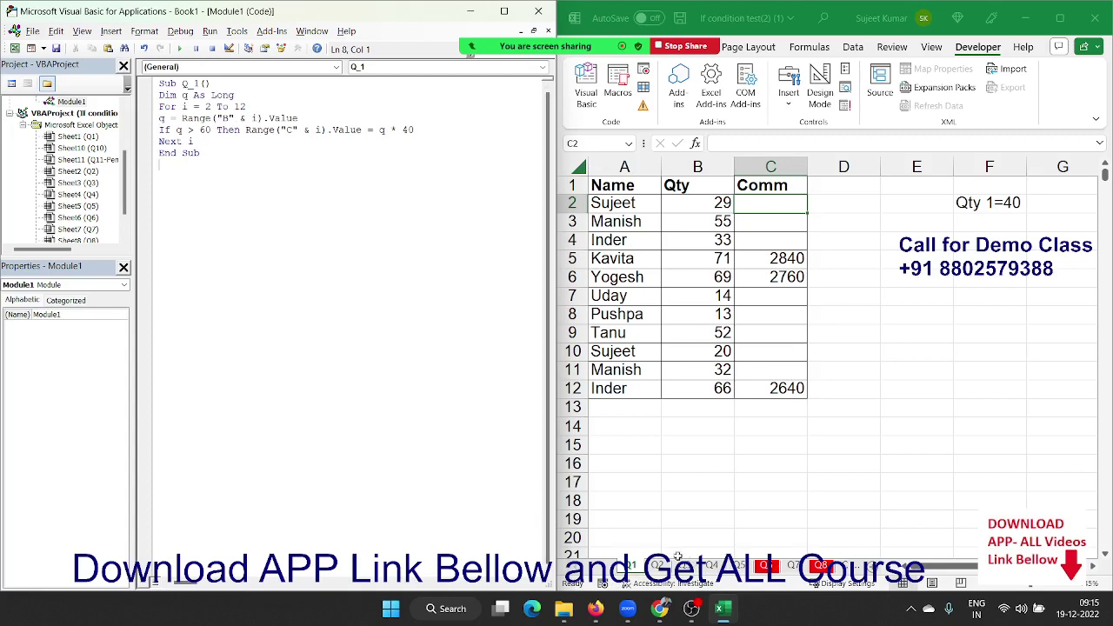
- Switch to the Q2 marks sheet, read the pass condition note in row 2, and return to A2
{"action": "left_click", "coordinate": [660, 566]}
{"action": "left_click", "coordinate": [877, 229]}
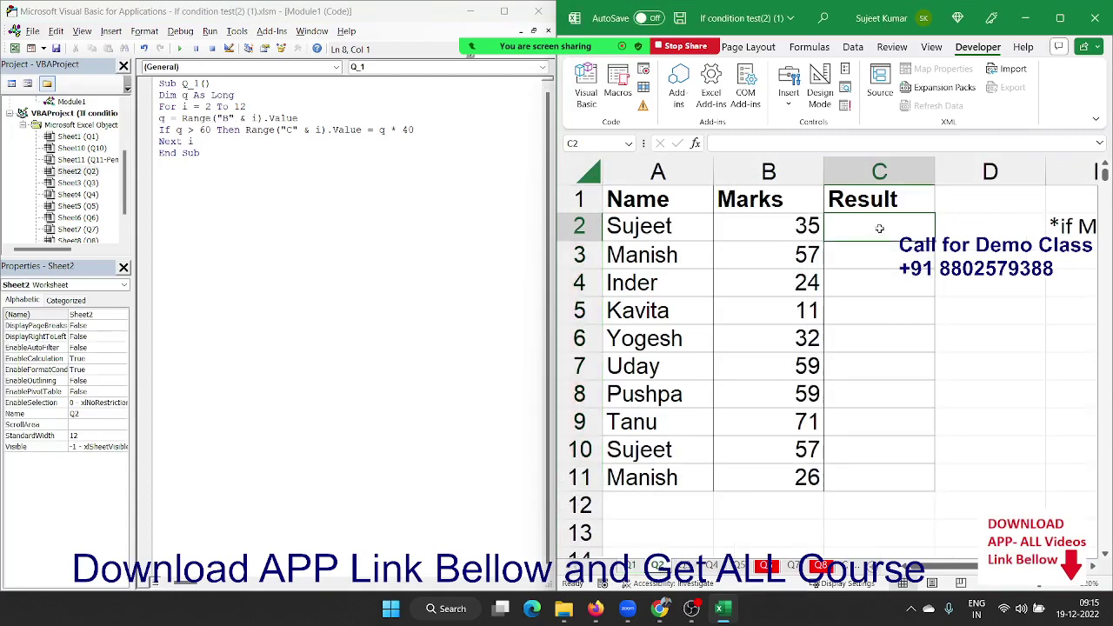
{"action": "key", "text": "Right"}
{"action": "key", "text": "Right"}
{"action": "key", "text": "Right"}
{"action": "key", "text": "Right"}
{"action": "key", "text": "Right"}
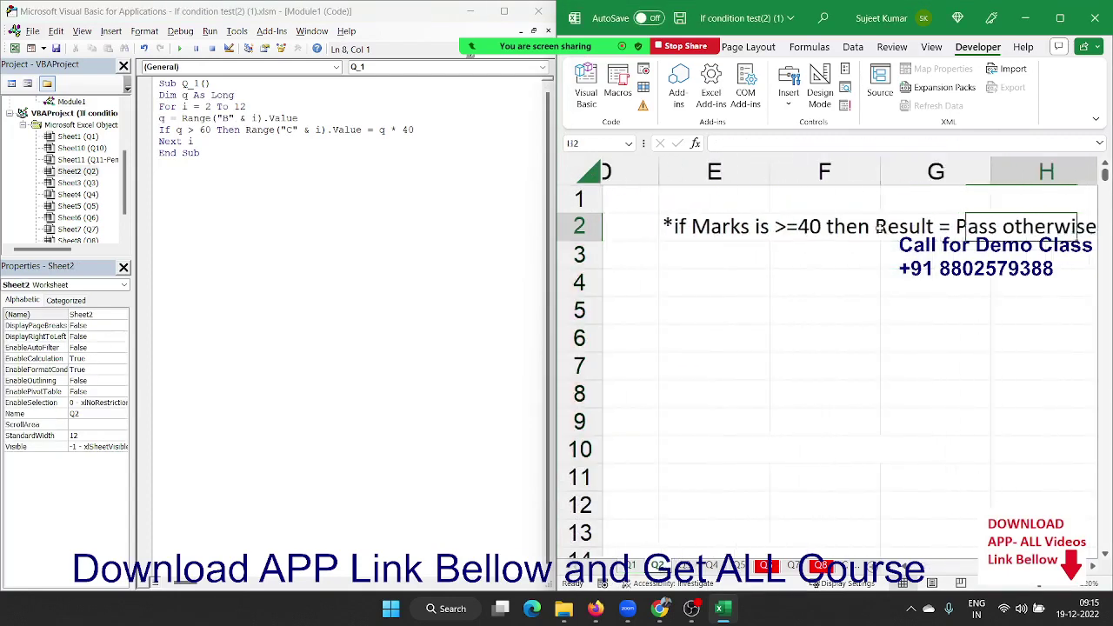
{"action": "key", "text": "Right"}
{"action": "key", "text": "Left"}
{"action": "key", "text": "Home"}
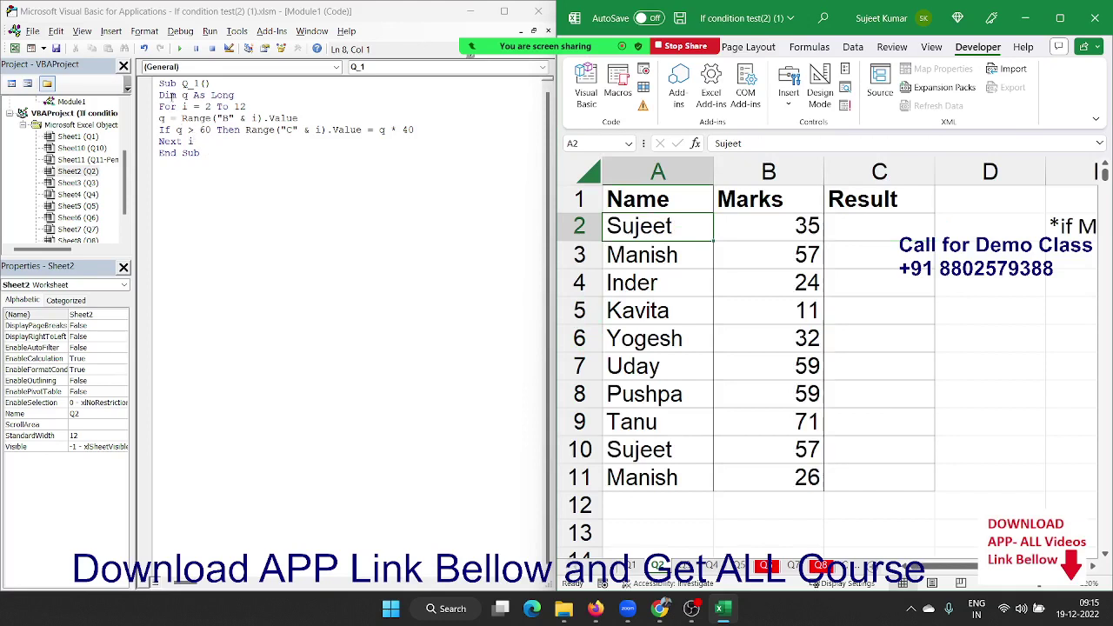
- Point out Q_1's Dim and Range("B" & i) lines, then add a blank line below End Sub
{"action": "double_click", "coordinate": [168, 95]}
{"action": "left_click_drag", "start_coordinate": [232, 95], "coordinate": [150, 95]}
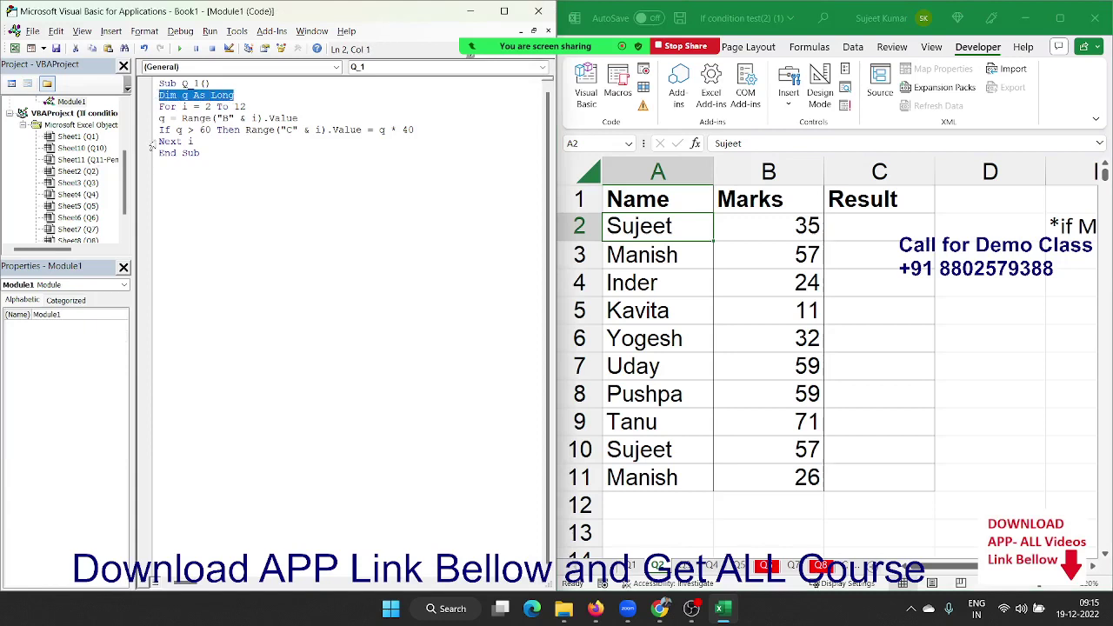
{"action": "left_click", "coordinate": [210, 154]}
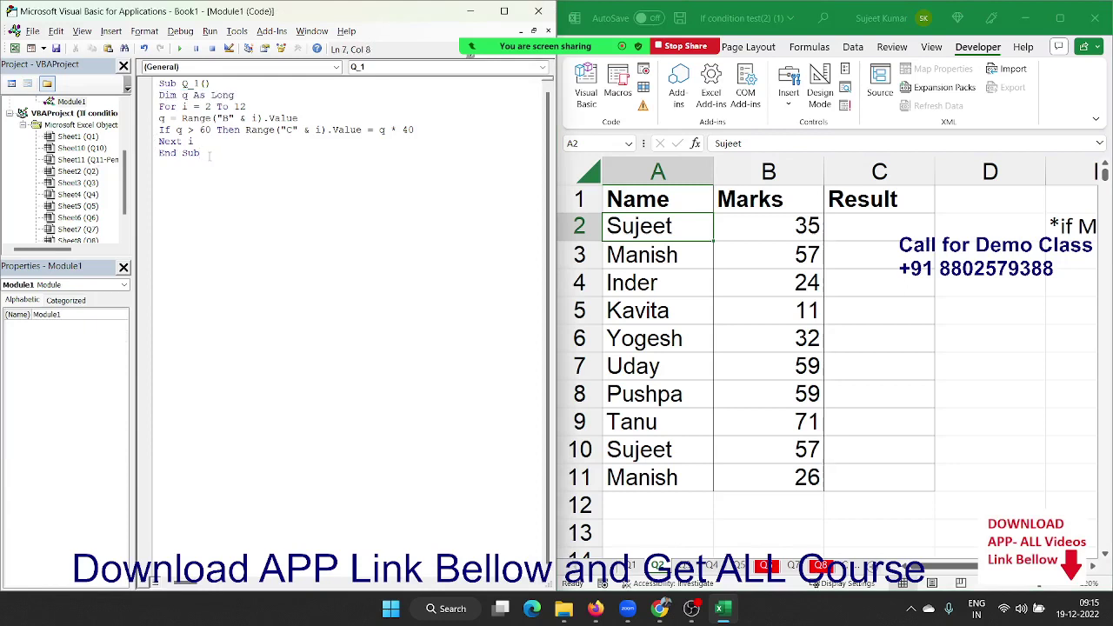
{"action": "key", "text": "Return"}
{"action": "key", "text": "Return"}
{"action": "left_click_drag", "start_coordinate": [182, 118], "coordinate": [305, 120]}
{"action": "key", "text": "ctrl+c"}
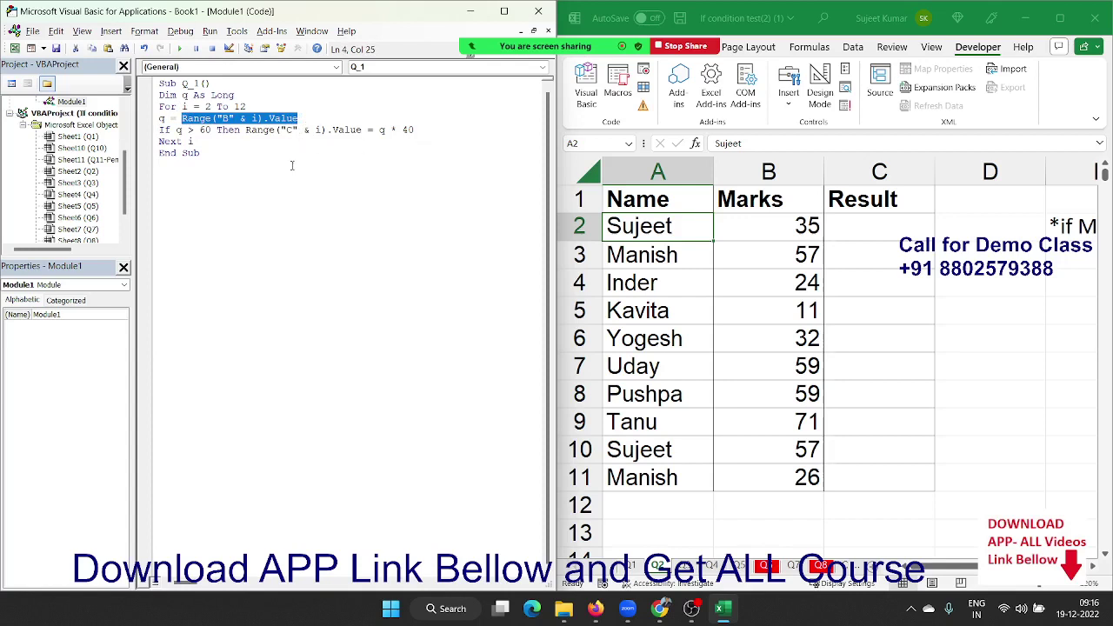
{"action": "left_click", "coordinate": [255, 181]}
- Write Sub Q_2 with a For i = 2 To 12 … Next i loop
{"action": "type", "text": "su"}
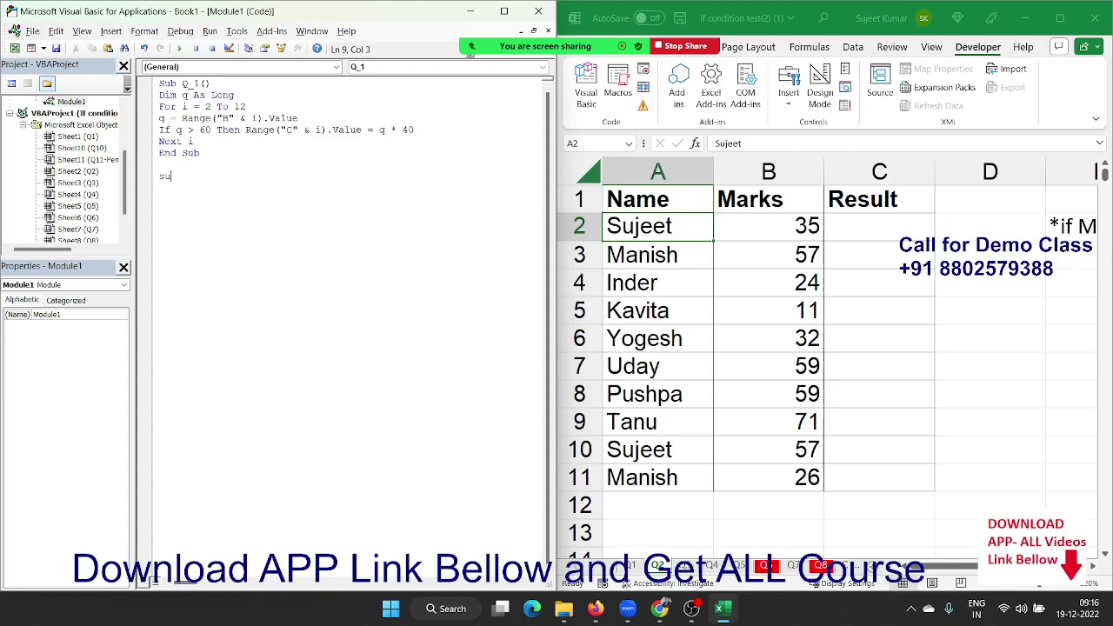
{"action": "type", "text": "b Q_"}
{"action": "type", "text": "2"}
{"action": "key", "text": "Return"}
{"action": "key", "text": "Return"}
{"action": "key", "text": "Return"}
{"action": "key", "text": "Return"}
{"action": "key", "text": "Return"}
{"action": "key", "text": "Return"}
{"action": "key", "text": "Return"}
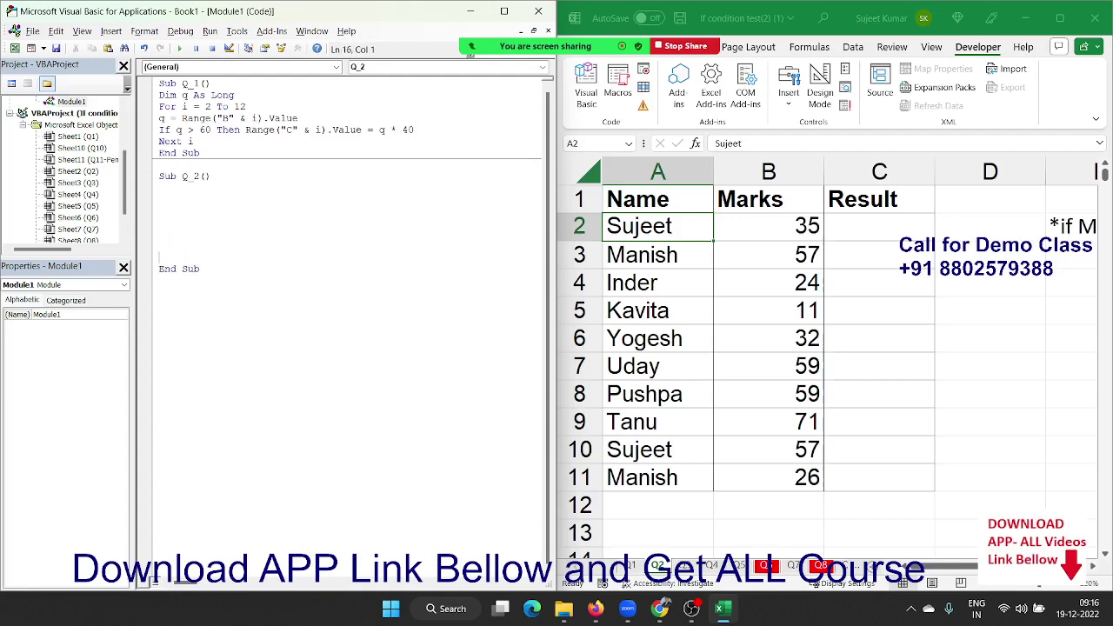
{"action": "left_click", "coordinate": [159, 199]}
{"action": "type", "text": "fo"}
{"action": "type", "text": "r i = "}
{"action": "type", "text": "2 to"}
{"action": "type", "text": "12"}
{"action": "key", "text": "Return"}
{"action": "key", "text": "Return"}
{"action": "key", "text": "Return"}
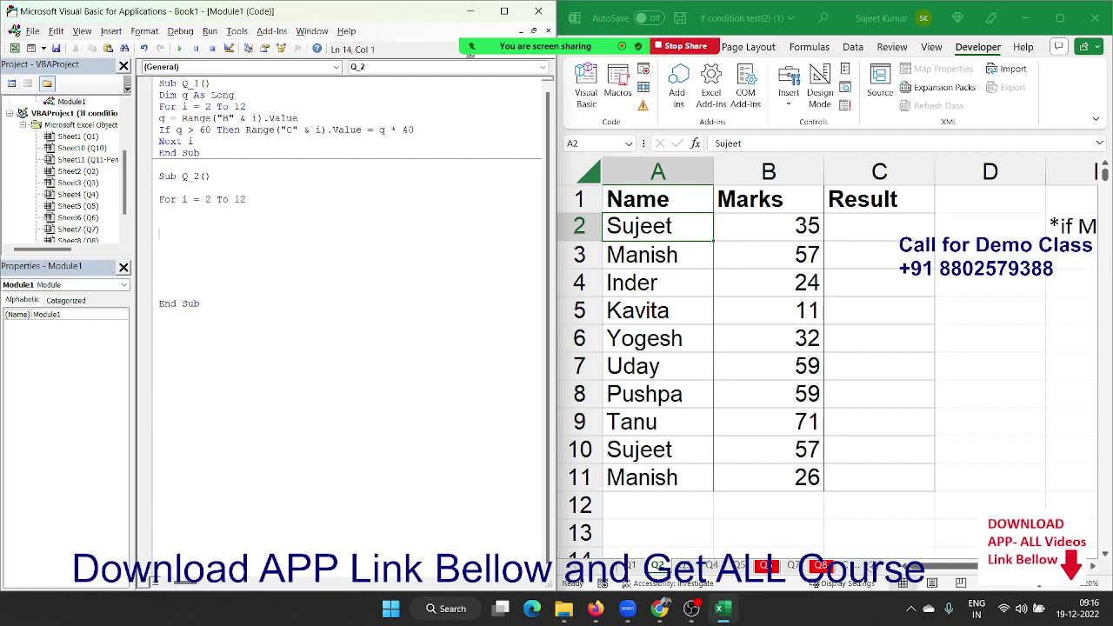
{"action": "type", "text": "next i"}
{"action": "left_click", "coordinate": [193, 199]}
{"action": "key", "text": "Home"}
{"action": "key", "text": "Return"}
{"action": "key", "text": "Return"}
{"action": "key", "text": "Return"}
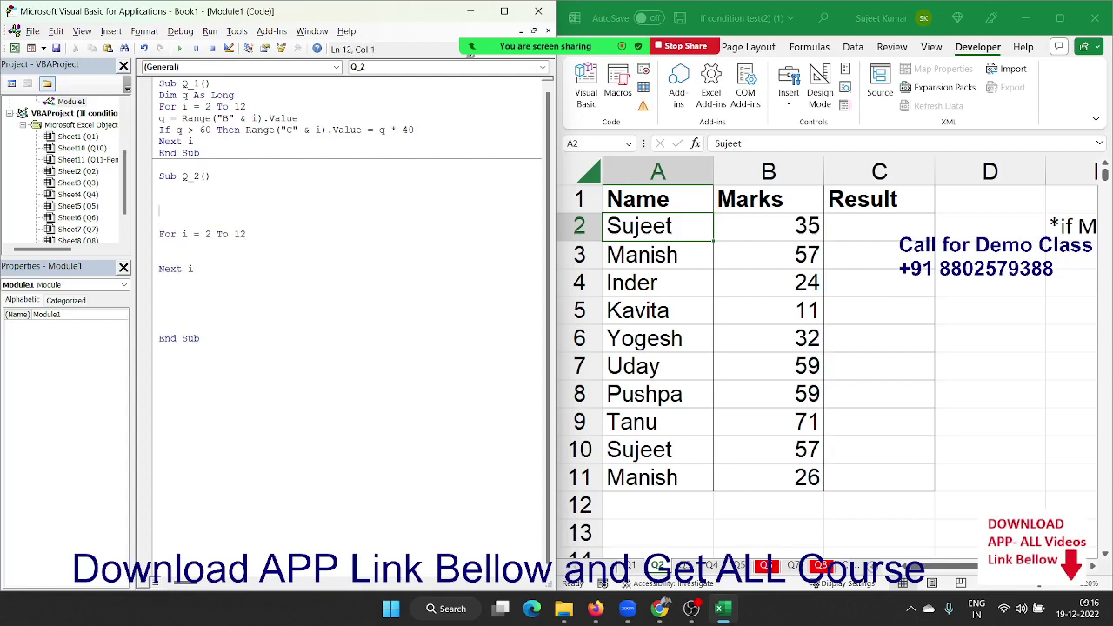
{"action": "key", "text": "Up"}
{"action": "key", "text": "Up"}
{"action": "key", "text": "Up"}
{"action": "key", "text": "Up"}
- Declare Dim m As Long and add If m >= 40 Then inside the loop
{"action": "key", "text": "Down"}
{"action": "type", "text": "dim"}
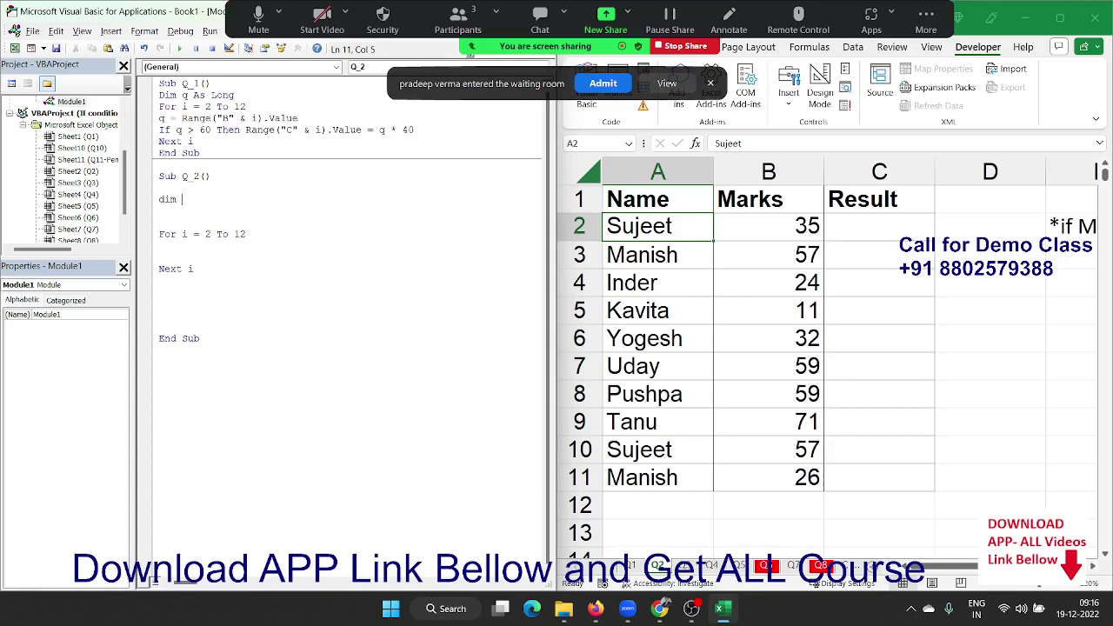
{"action": "left_click", "coordinate": [603, 84]}
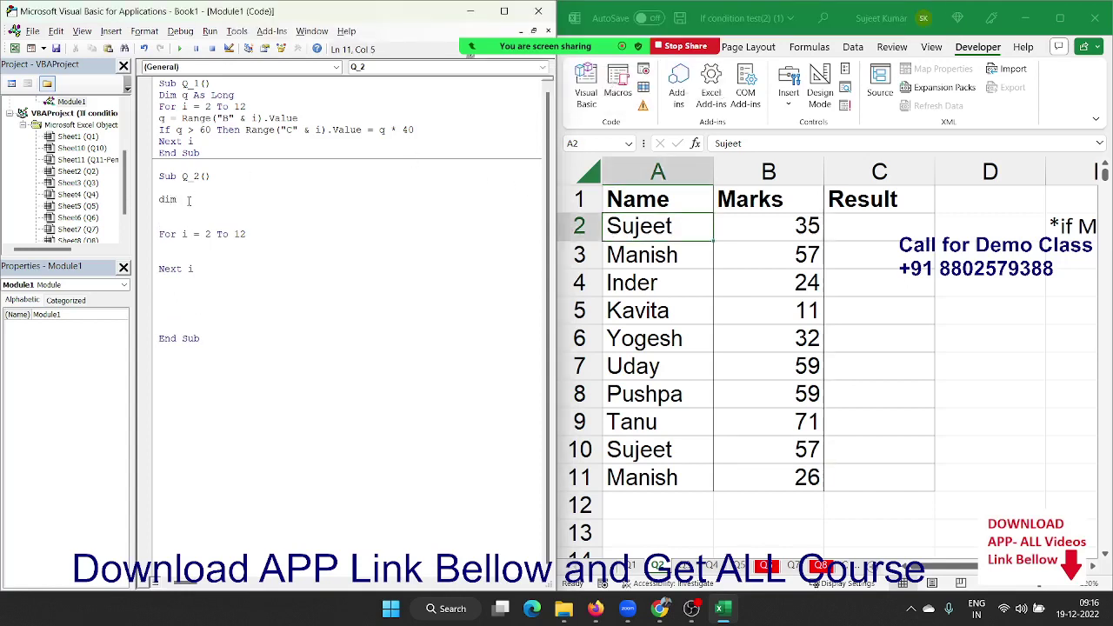
{"action": "type", "text": "m as "}
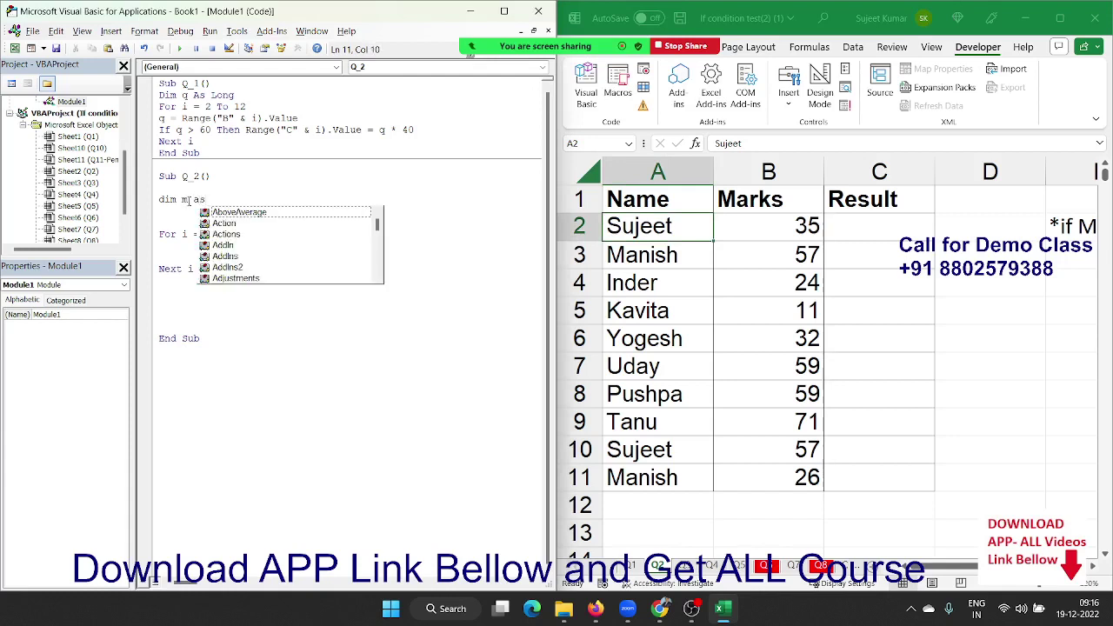
{"action": "type", "text": "Long"}
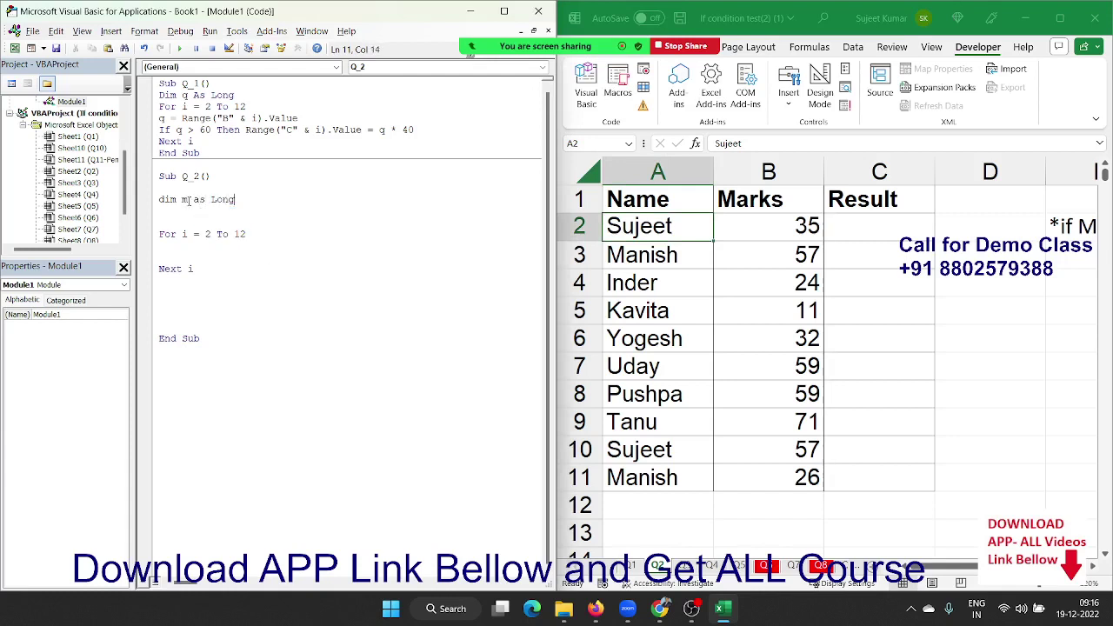
{"action": "key", "text": "Return"}
{"action": "key", "text": "Return"}
{"action": "key", "text": "Return"}
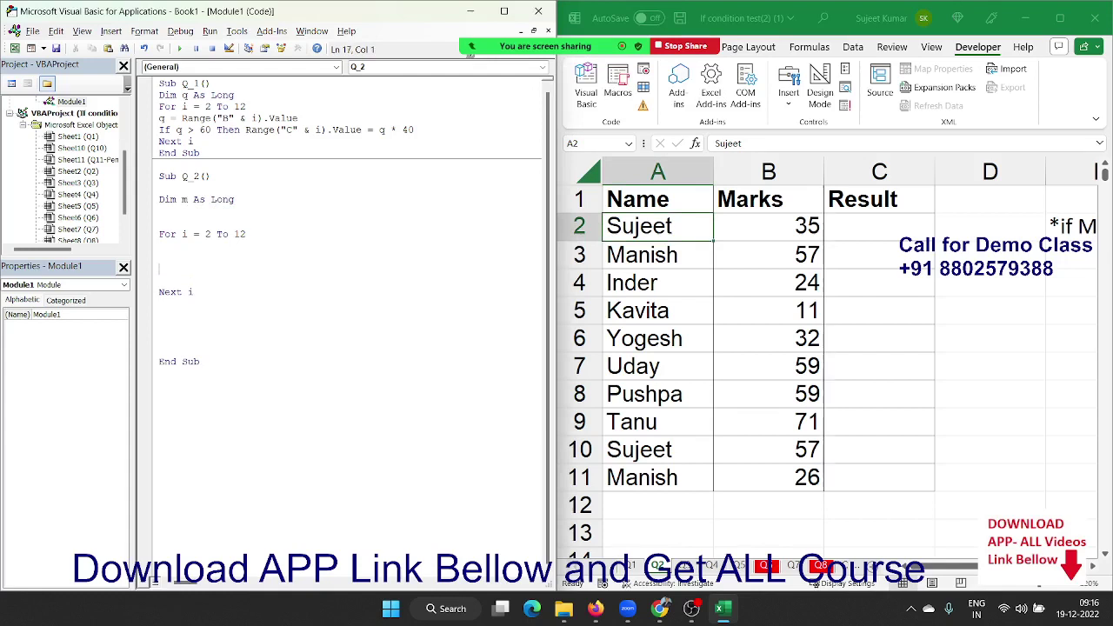
{"action": "type", "text": "if "}
{"action": "type", "text": "m>"}
{"action": "type", "text": "=40 "}
{"action": "type", "text": "then"}
{"action": "key", "text": "Return"}
{"action": "key", "text": "Return"}
{"action": "key", "text": "Return"}
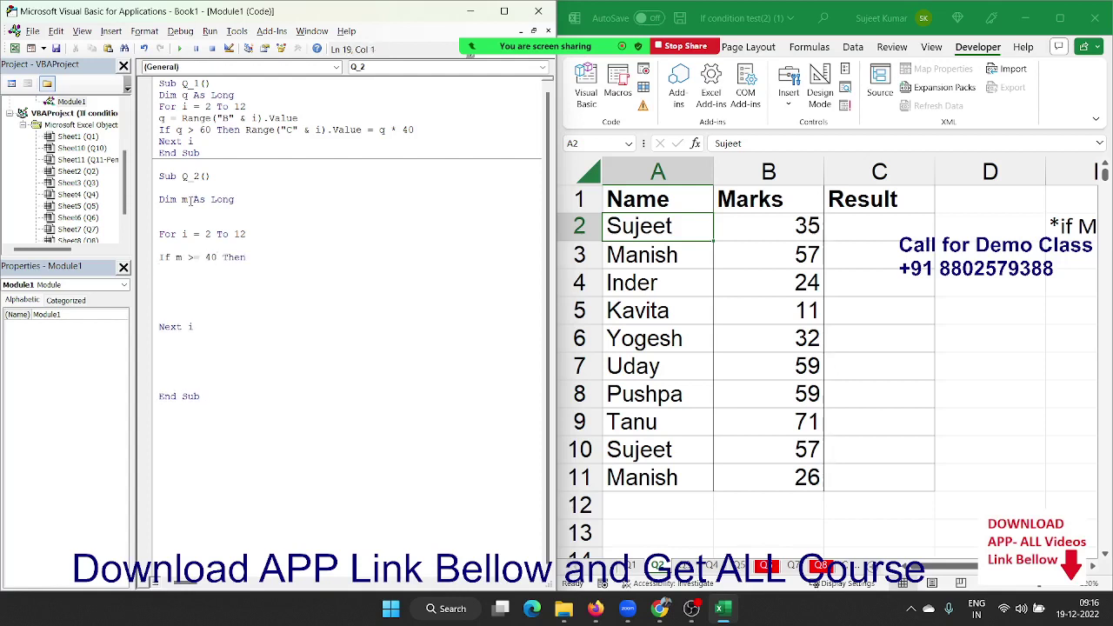
- Check the meeting participants list, close it, and return to the line under the If test
{"action": "left_click", "coordinate": [491, 23]}
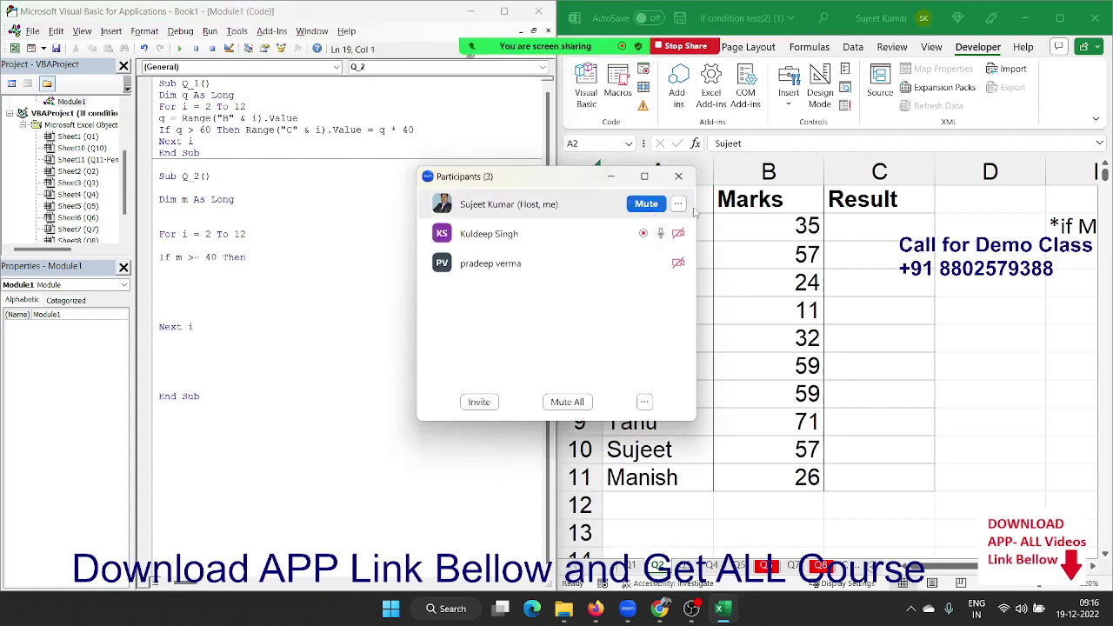
{"action": "left_click", "coordinate": [678, 262]}
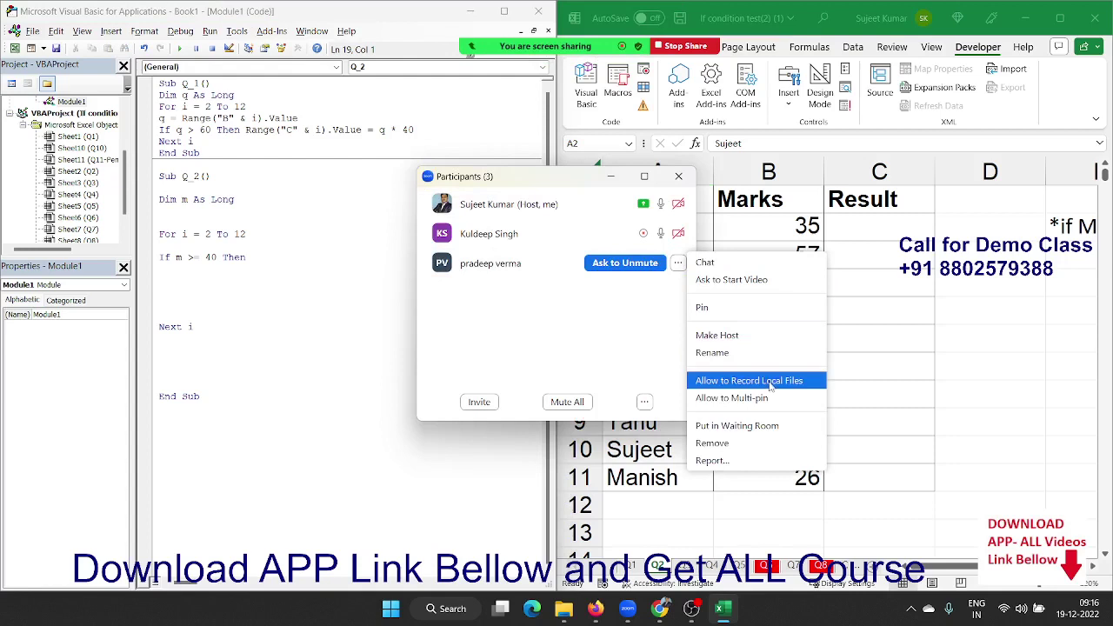
{"action": "left_click", "coordinate": [768, 383]}
{"action": "left_click", "coordinate": [678, 176]}
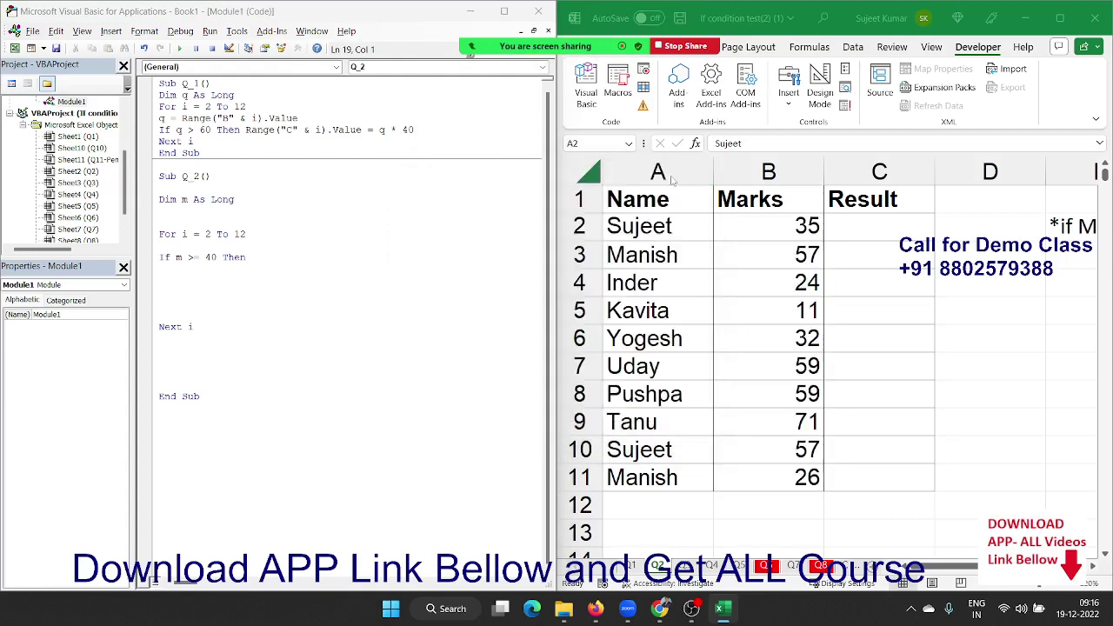
{"action": "left_click", "coordinate": [299, 279]}
- Under the If test, write Range("C" & i).Value = "Pass"
{"action": "type", "text": "ran"}
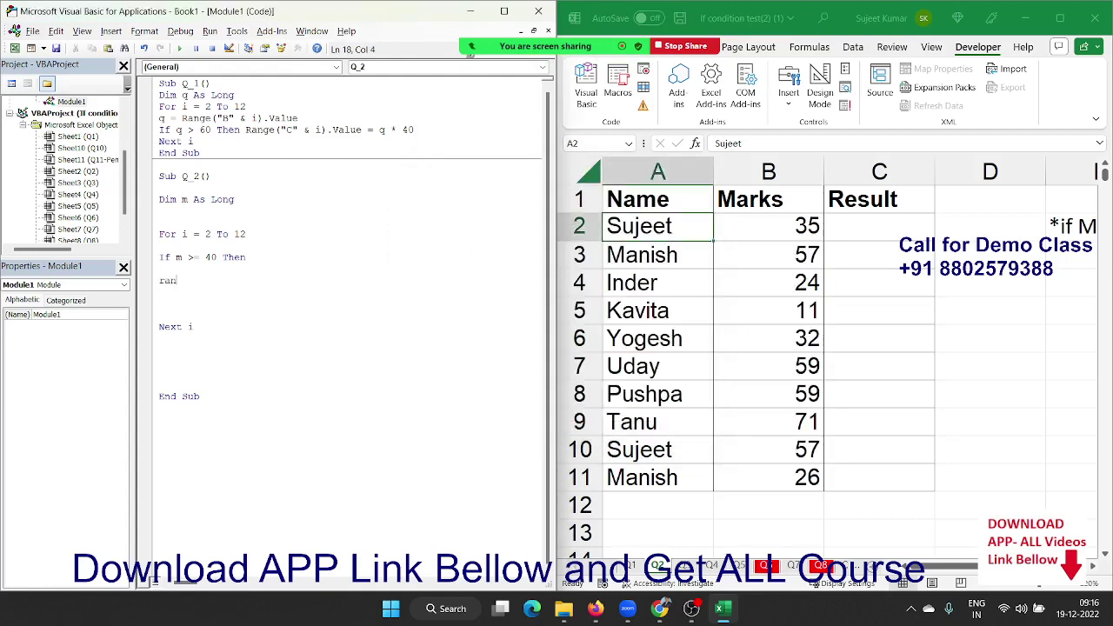
{"action": "type", "text": "ge"}
{"action": "key", "text": "BackSpace"}
{"action": "key", "text": "BackSpace"}
{"action": "key", "text": "BackSpace"}
{"action": "key", "text": "BackSpace"}
{"action": "key", "text": "BackSpace"}
{"action": "key", "text": "ctrl+v"}
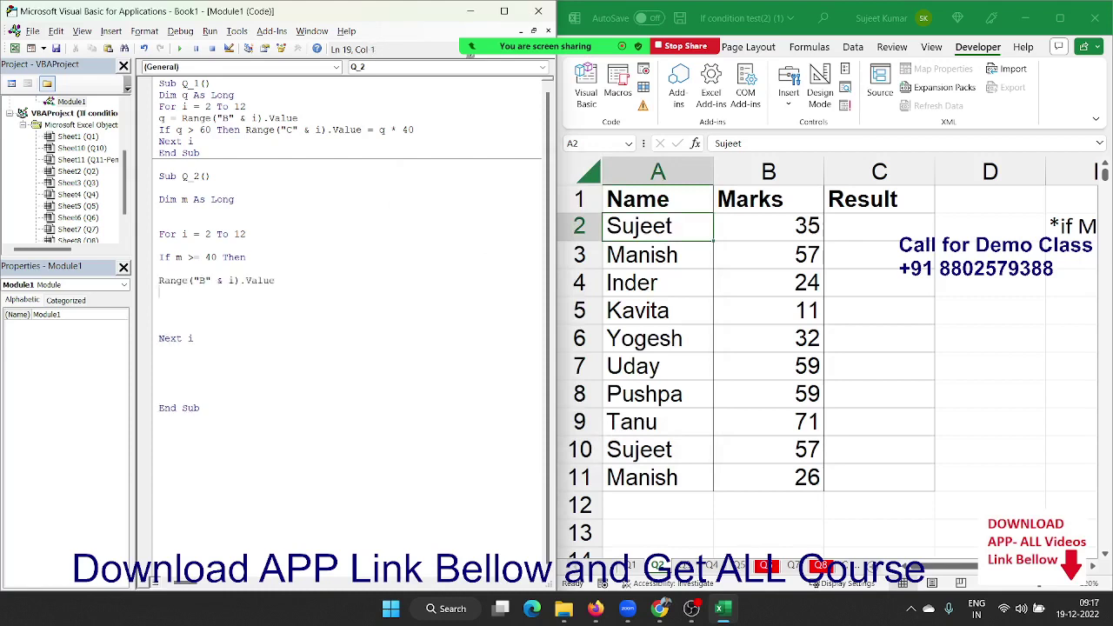
{"action": "key", "text": "BackSpace"}
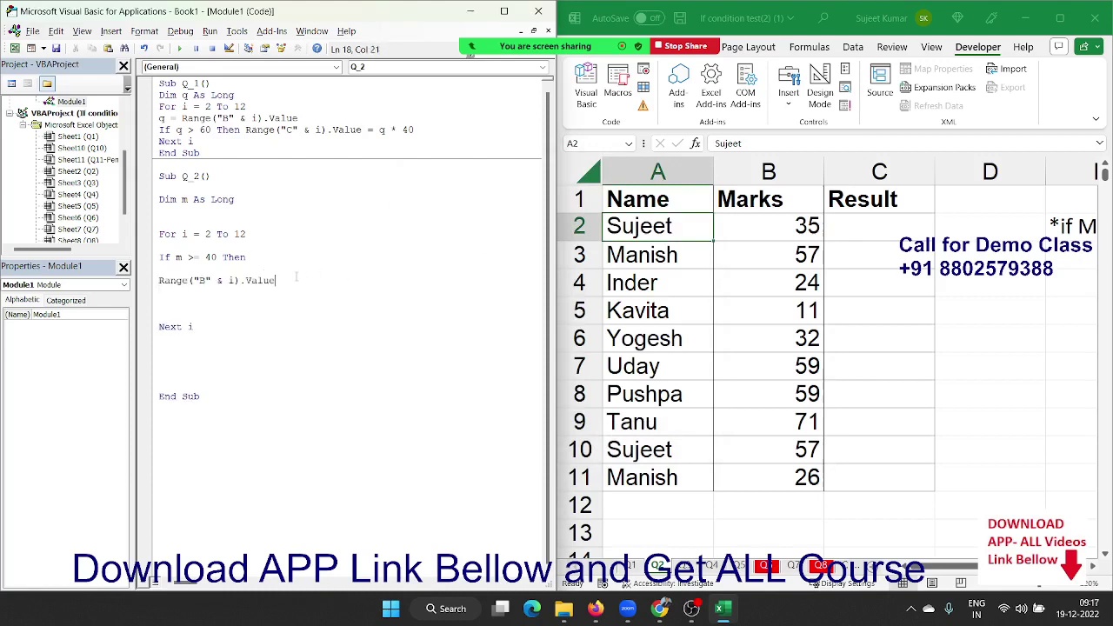
{"action": "double_click", "coordinate": [205, 280]}
{"action": "type", "text": "C"}
{"action": "key", "text": "Down"}
{"action": "left_click", "coordinate": [311, 281]}
{"action": "type", "text": "="}
{"action": "type", "text": "\"P"}
{"action": "type", "text": "a"}
{"action": "key", "text": "BackSpace"}
{"action": "key", "text": "BackSpace"}
{"action": "type", "text": "Pas"}
{"action": "type", "text": "s\""}
{"action": "key", "text": "Return"}
- Add an Else branch setting the cell to "Fail", then close with End If
{"action": "type", "text": "E"}
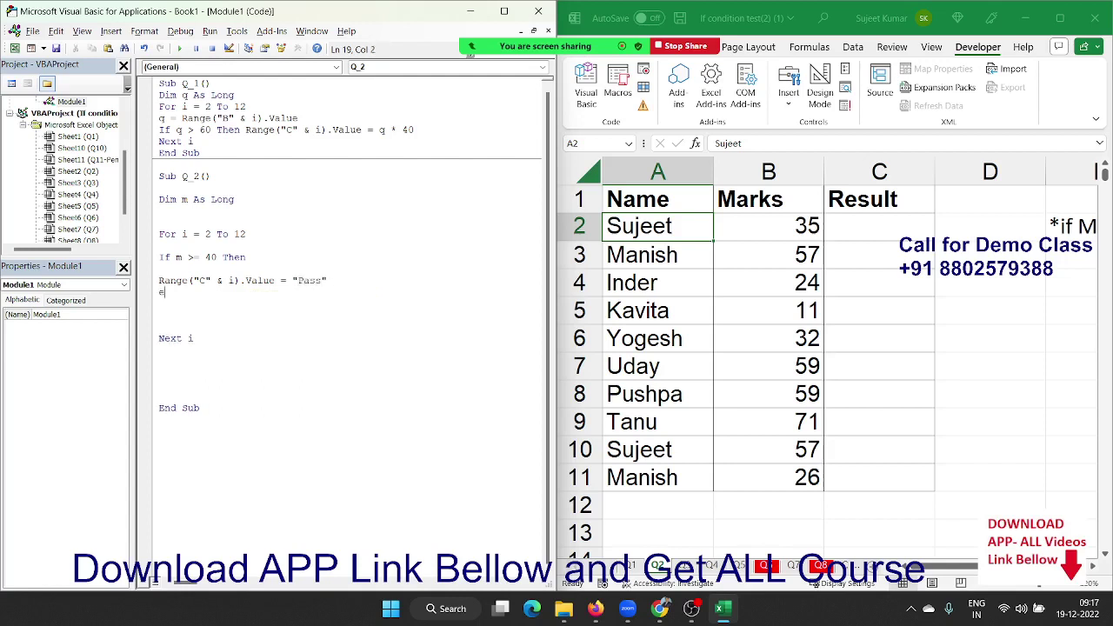
{"action": "type", "text": "lse"}
{"action": "key", "text": "Return"}
{"action": "key", "text": "Up"}
{"action": "key", "text": "Up"}
{"action": "key", "text": "shift+Down"}
{"action": "key", "text": "ctrl+c"}
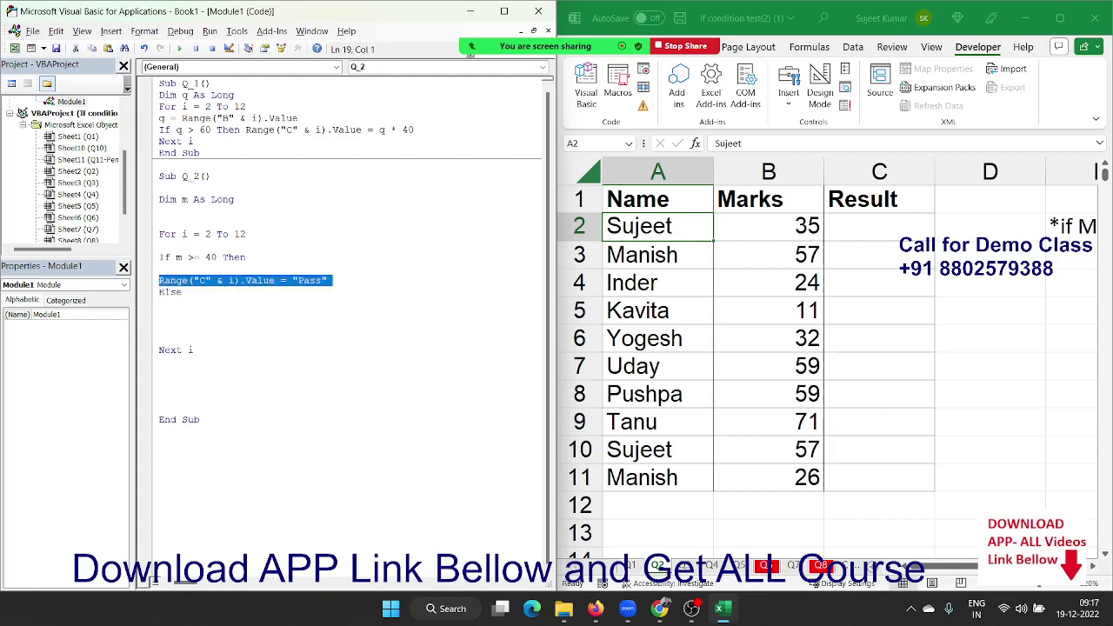
{"action": "key", "text": "Down"}
{"action": "key", "text": "Down"}
{"action": "key", "text": "ctrl+v"}
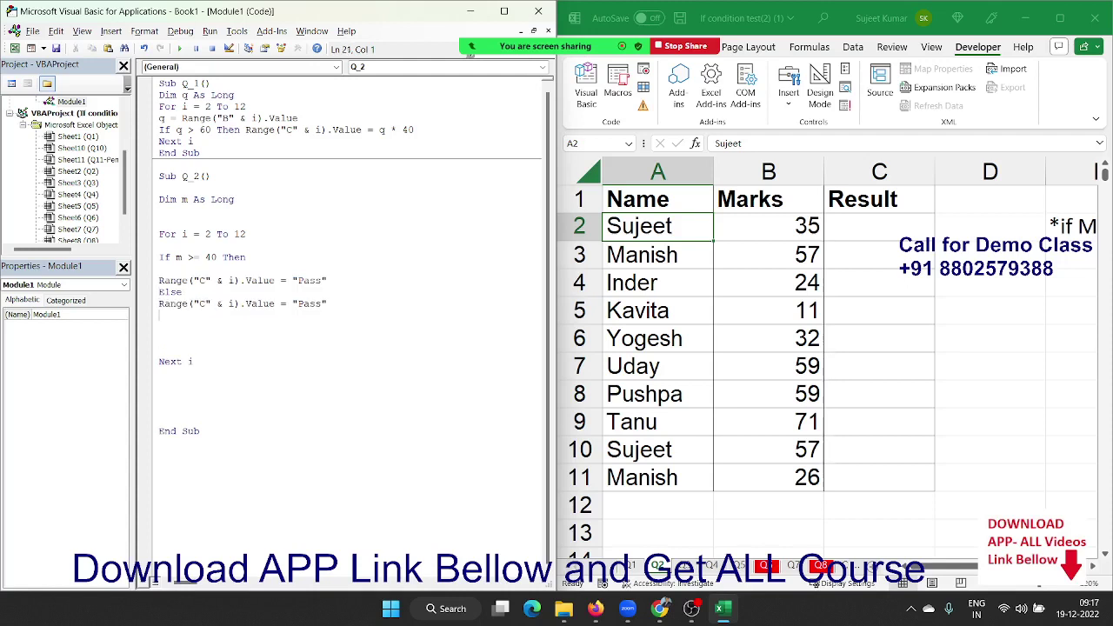
{"action": "double_click", "coordinate": [311, 304]}
{"action": "type", "text": "Fail"}
{"action": "key", "text": "Down"}
{"action": "type", "text": "end if"}
- Insert m = Range("B" & i).Value after the For line and clean up leftover text
{"action": "key", "text": "Up"}
{"action": "key", "text": "Up"}
{"action": "key", "text": "Up"}
{"action": "key", "text": "Return"}
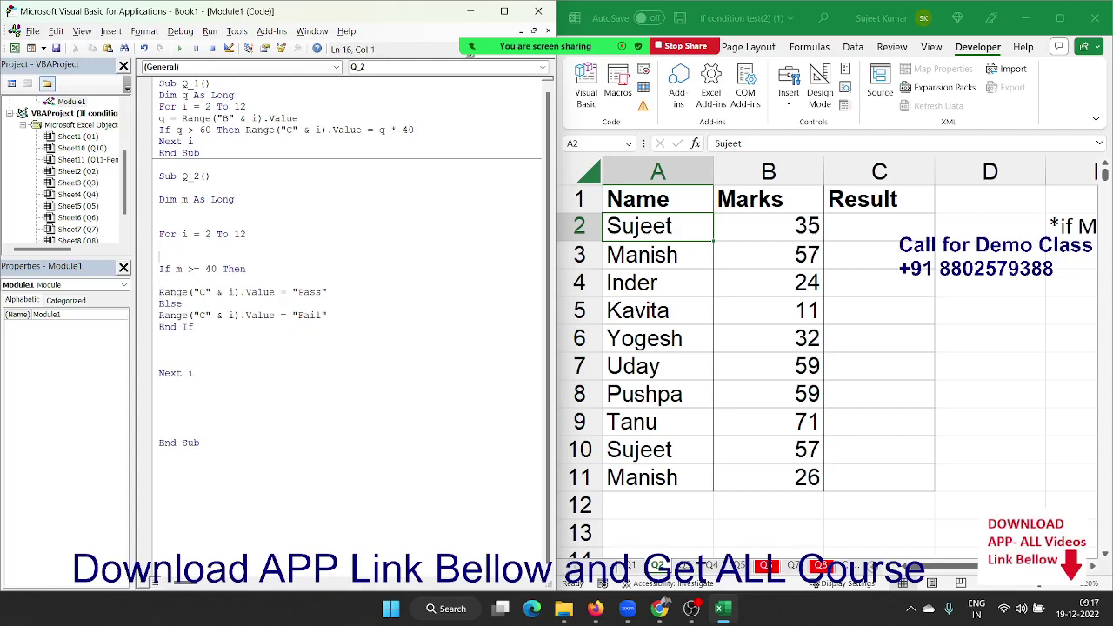
{"action": "type", "text": "m="}
{"action": "key", "text": "ctrl+v"}
{"action": "key", "text": "Return"}
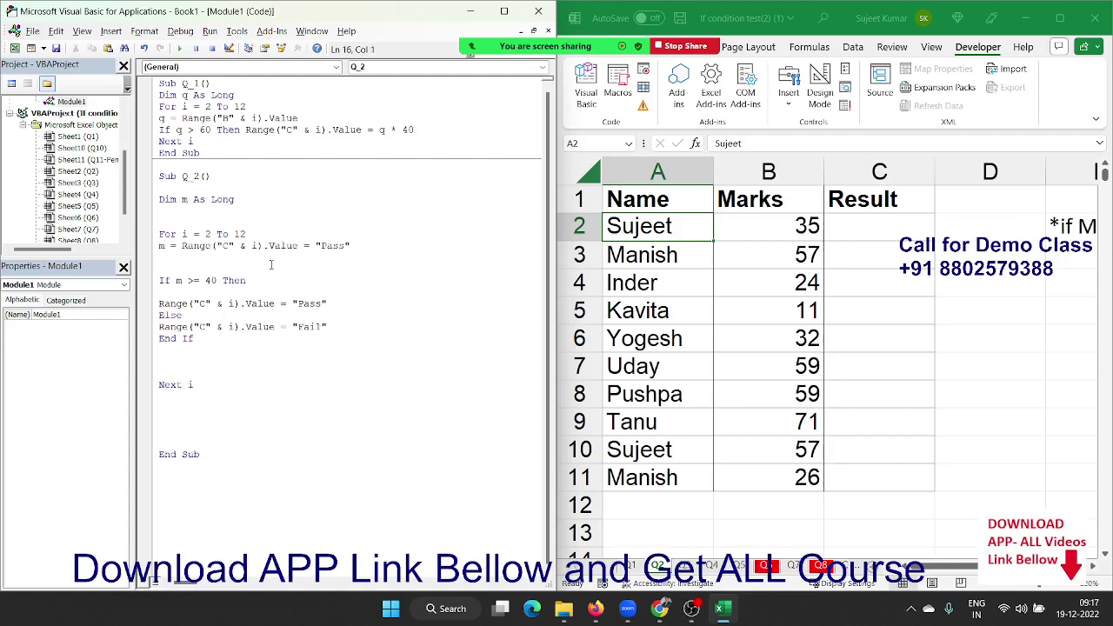
{"action": "left_click", "coordinate": [217, 246]}
{"action": "key", "text": "Delete"}
{"action": "type", "text": "B"}
{"action": "mouse_move", "coordinate": [233, 235]}
{"action": "left_mouse_down"}
{"action": "mouse_move", "coordinate": [331, 238]}
{"action": "mouse_move", "coordinate": [320, 246]}
{"action": "left_mouse_up"}
{"action": "key", "text": "Delete"}
{"action": "key", "text": "Delete"}
{"action": "key", "text": "BackSpace"}
{"action": "key", "text": "BackSpace"}
{"action": "key", "text": "BackSpace"}
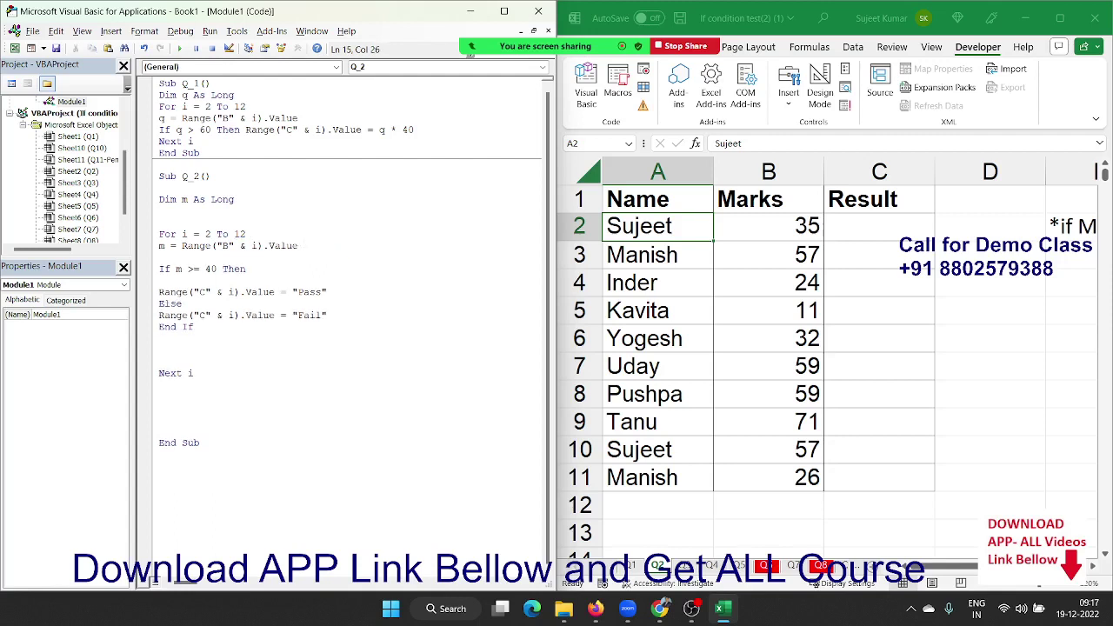
{"action": "left_click", "coordinate": [238, 373]}
- Run Q_2 to fill Result with Pass/Fail, then remove blank lines around End If and the If test
{"action": "left_click", "coordinate": [178, 49]}
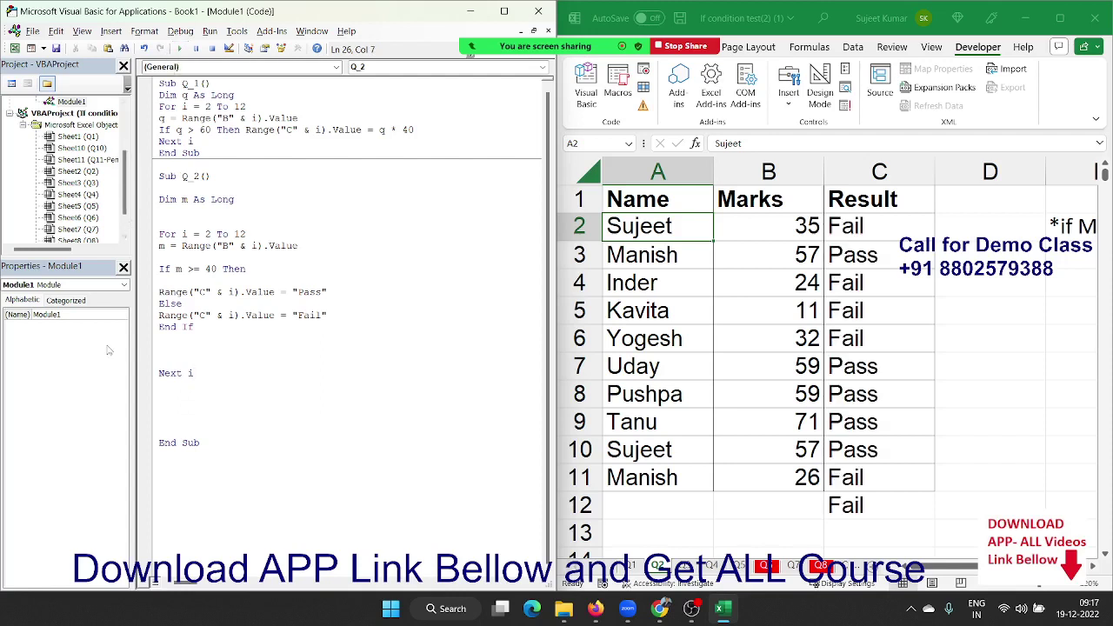
{"action": "key", "text": "Delete"}
{"action": "key", "text": "Delete"}
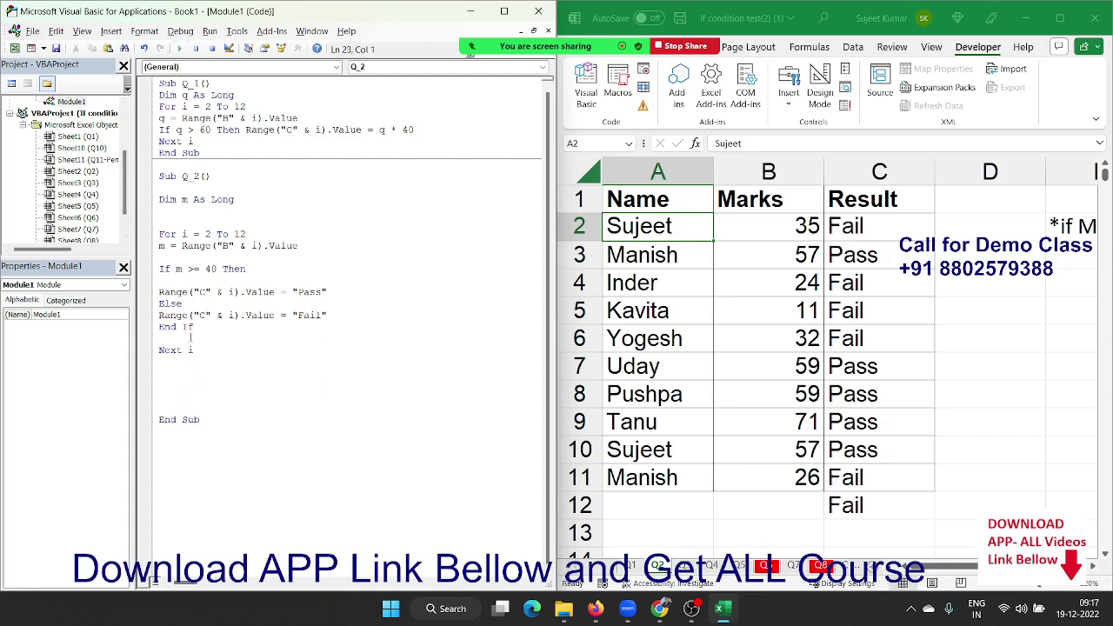
{"action": "key", "text": "Delete"}
{"action": "key", "text": "Up"}
{"action": "key", "text": "Up"}
{"action": "key", "text": "Up"}
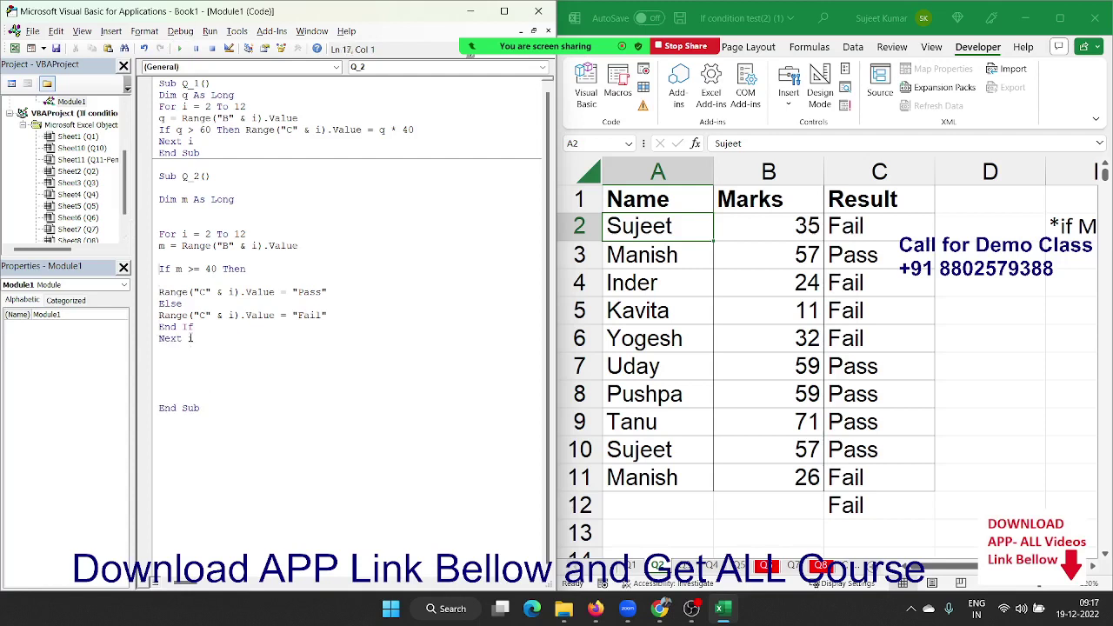
{"action": "key", "text": "Up"}
{"action": "key", "text": "Delete"}
{"action": "key", "text": "Down"}
{"action": "key", "text": "Down"}
{"action": "key", "text": "Down"}
{"action": "key", "text": "Down"}
{"action": "key", "text": "Down"}
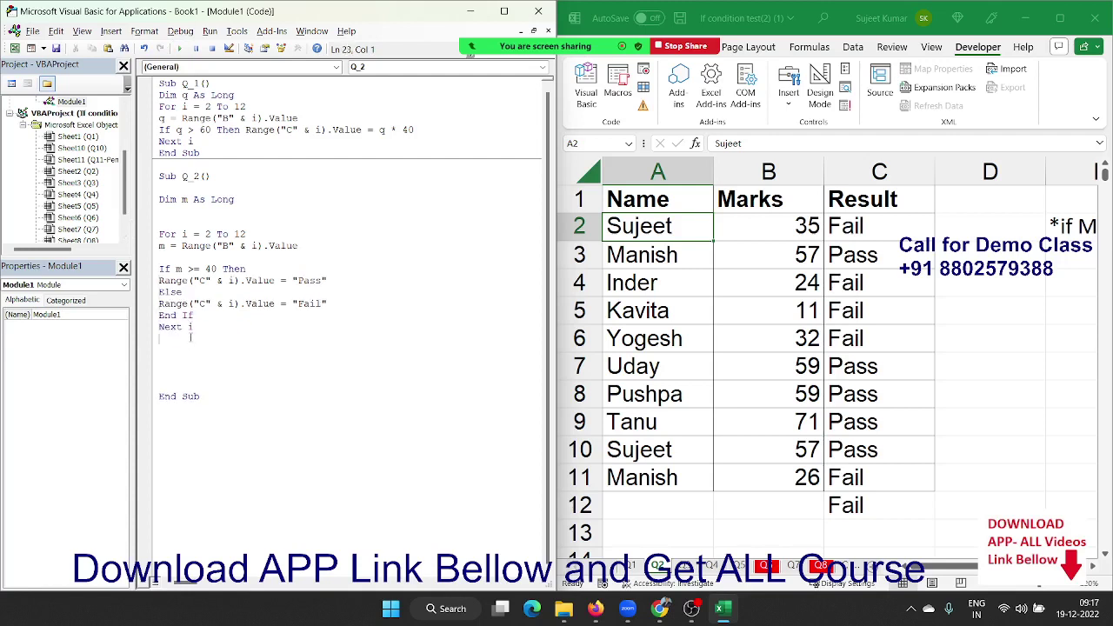
{"action": "key", "text": "Delete"}
- Delete the remaining blank lines before End Sub, above the If test and after Dim m As Long
{"action": "key", "text": "Delete"}
{"action": "key", "text": "Delete"}
{"action": "key", "text": "Delete"}
{"action": "key", "text": "Delete"}
{"action": "left_click", "coordinate": [159, 268]}
{"action": "key", "text": "Up"}
{"action": "key", "text": "Delete"}
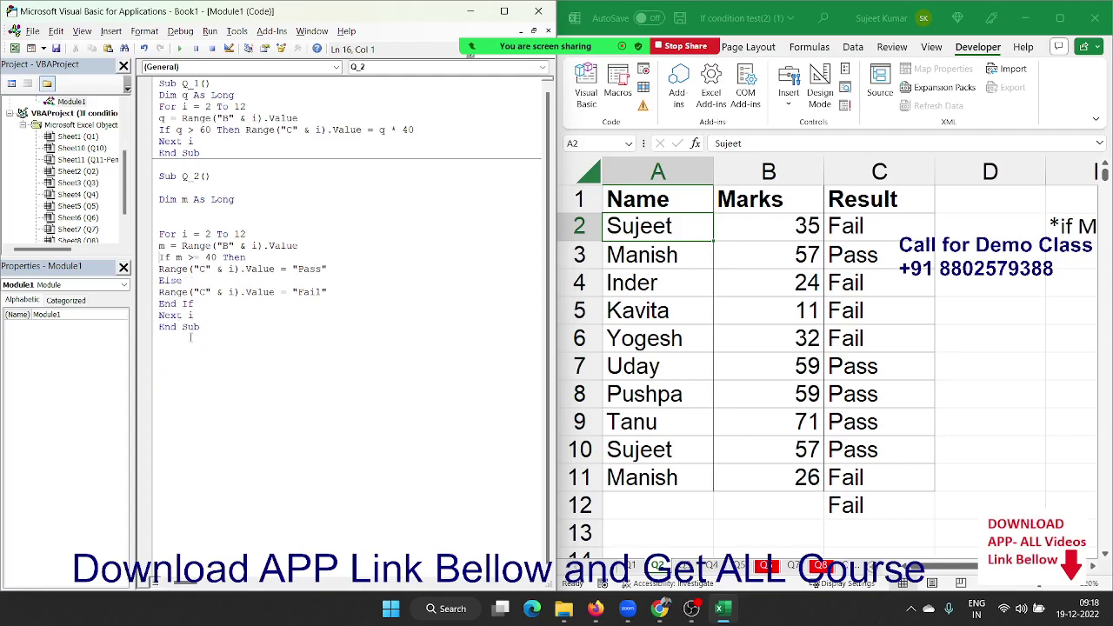
{"action": "left_click", "coordinate": [191, 338]}
{"action": "key", "text": "Up"}
{"action": "key", "text": "Up"}
{"action": "key", "text": "Up"}
{"action": "key", "text": "Delete"}
{"action": "key", "text": "Delete"}
{"action": "key", "text": "Up"}
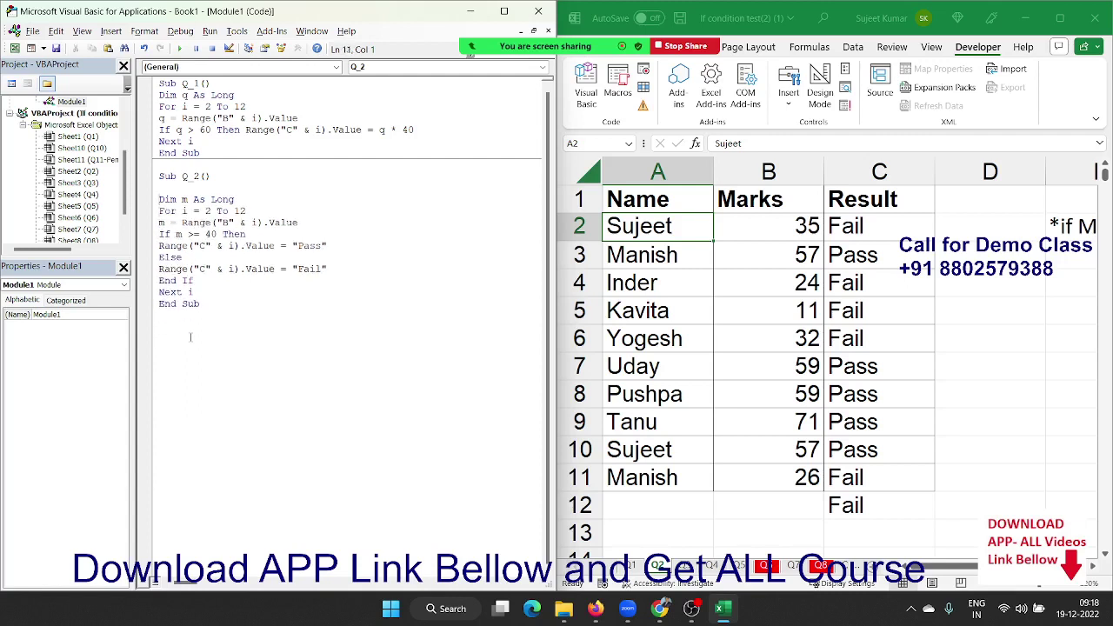
{"action": "key", "text": "Delete"}
{"action": "key", "text": "Down"}
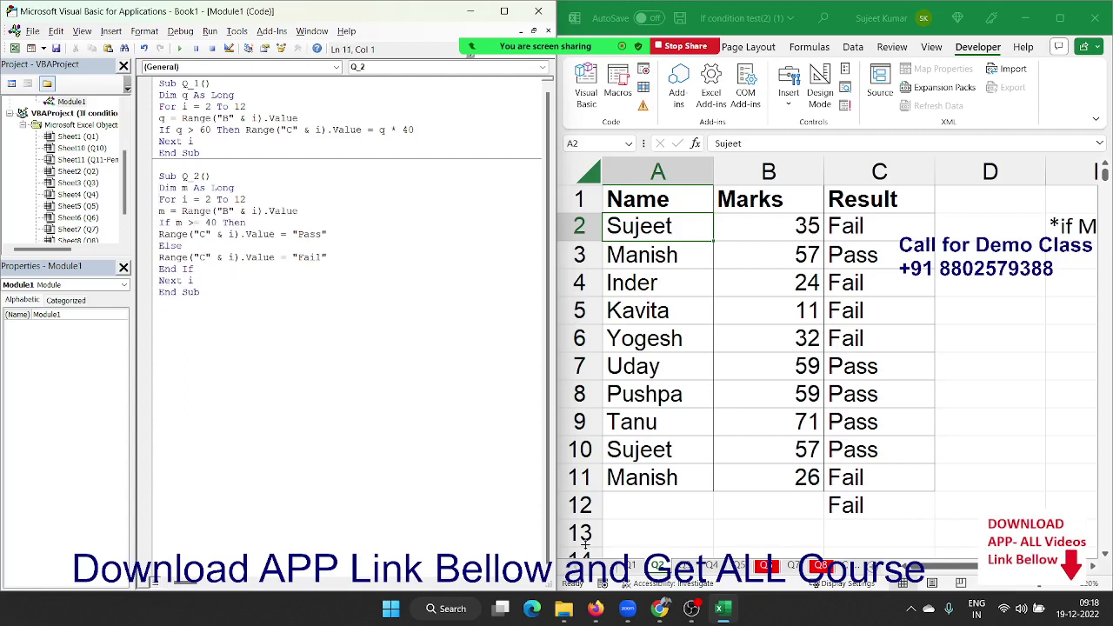
- Check the Area column on the Location and Distance sheet, then copy Sub Q_2 and paste a duplicate below it
{"action": "left_click", "coordinate": [686, 566]}
{"action": "left_click", "coordinate": [907, 274]}
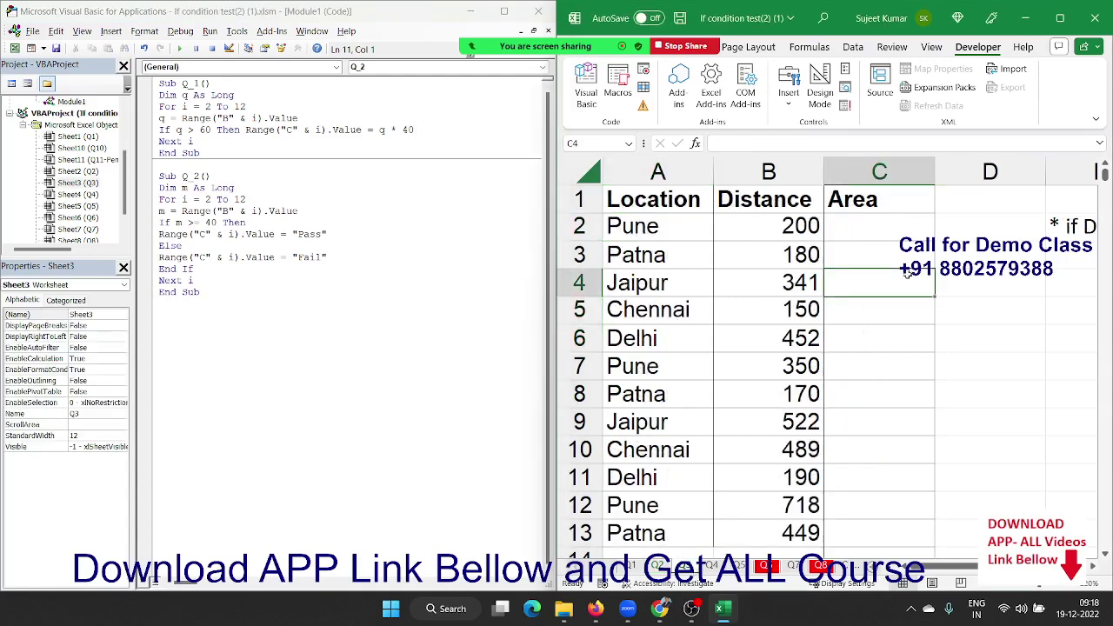
{"action": "left_click", "coordinate": [201, 292]}
{"action": "mouse_move", "coordinate": [202, 292]}
{"action": "left_mouse_down"}
{"action": "mouse_move", "coordinate": [159, 248]}
{"action": "mouse_move", "coordinate": [159, 176]}
{"action": "left_mouse_up"}
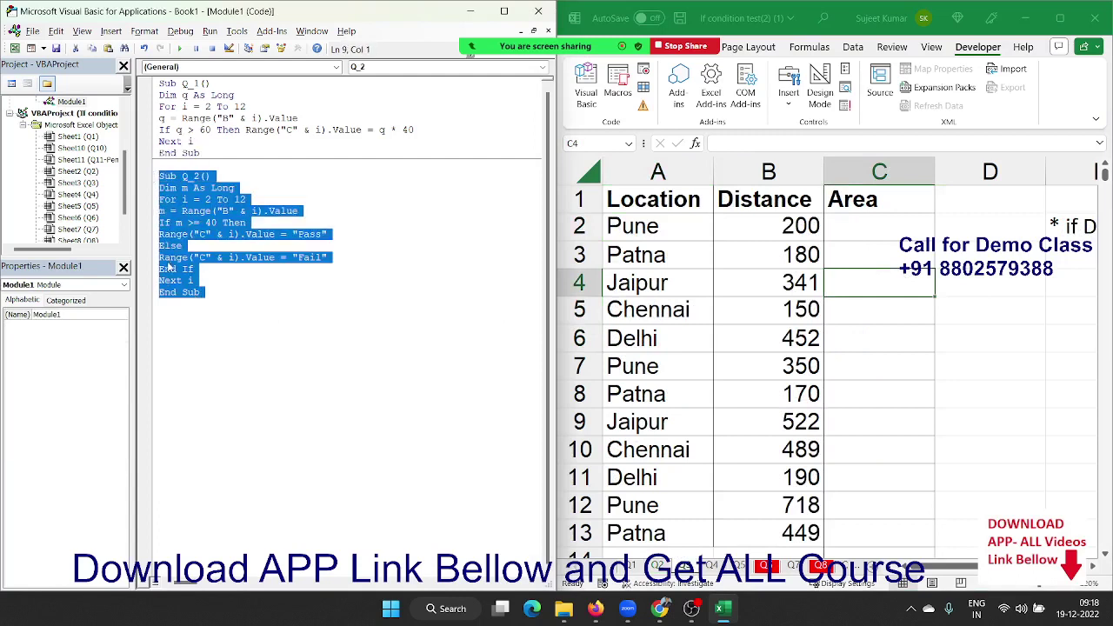
{"action": "key", "text": "ctrl+c"}
{"action": "left_click", "coordinate": [202, 292]}
{"action": "key", "text": "ctrl+v"}
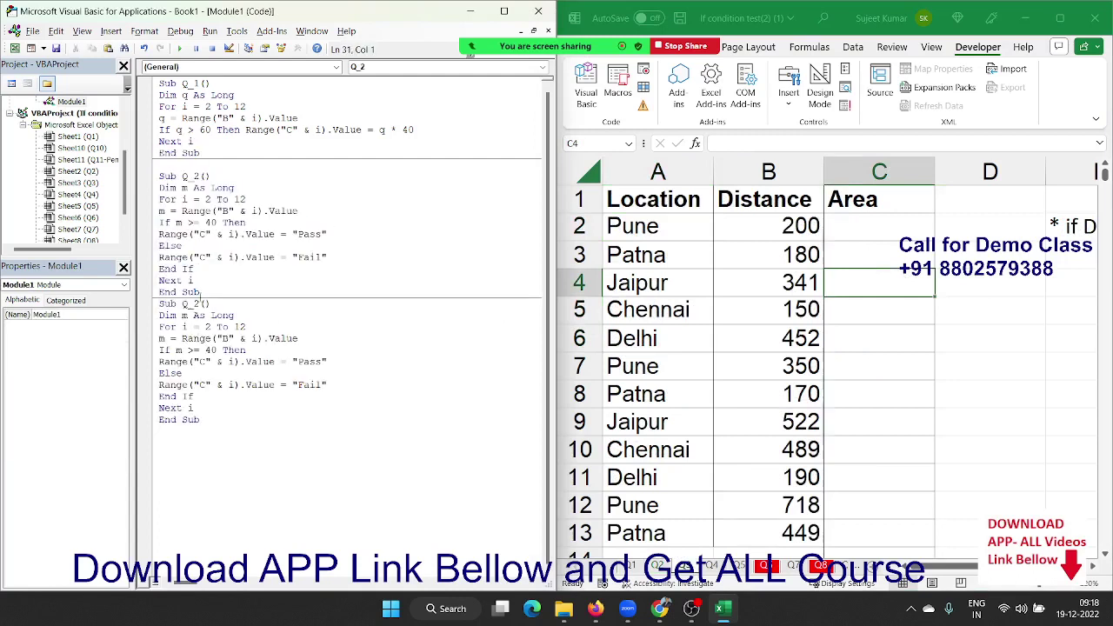
- Rename the copy to Q_3 and change 40 to 200, Pass to SDT, Fail to Local
{"action": "left_click_drag", "start_coordinate": [202, 292], "coordinate": [199, 303]}
{"action": "left_click", "coordinate": [199, 303]}
{"action": "key", "text": "BackSpace"}
{"action": "type", "text": "3"}
{"action": "left_click", "coordinate": [233, 361]}
{"action": "double_click", "coordinate": [210, 349]}
{"action": "type", "text": "200"}
{"action": "double_click", "coordinate": [311, 361]}
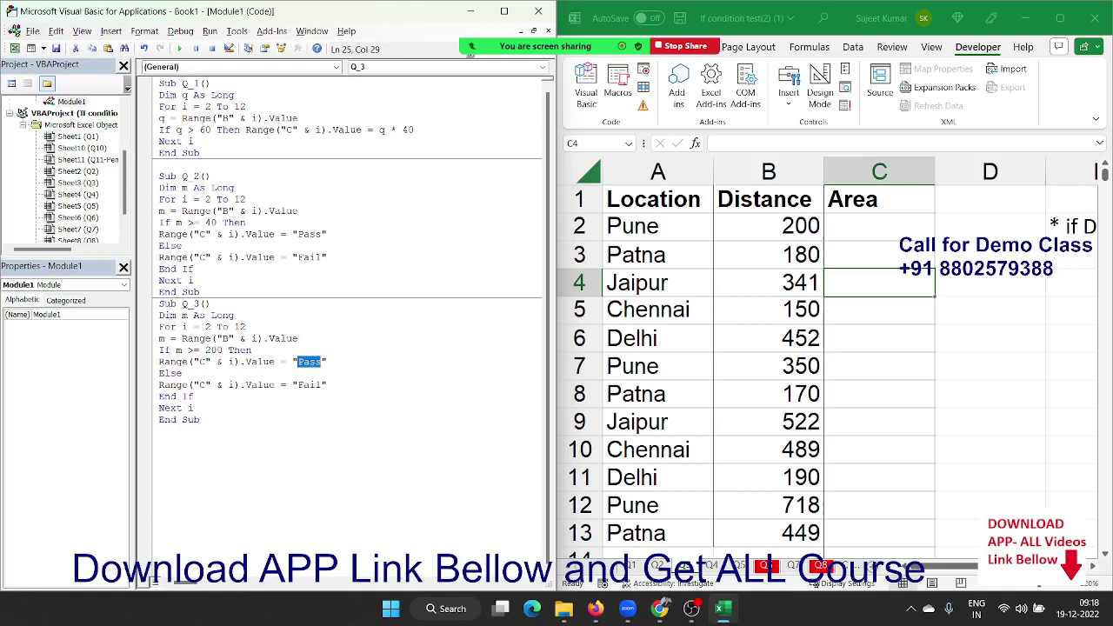
{"action": "type", "text": "SDT"}
{"action": "double_click", "coordinate": [310, 385]}
{"action": "type", "text": "L"}
{"action": "type", "text": "ocal"}
- Read the rule note on the sheet, then run Q_3 to fill the Area column
{"action": "left_click", "coordinate": [978, 328]}
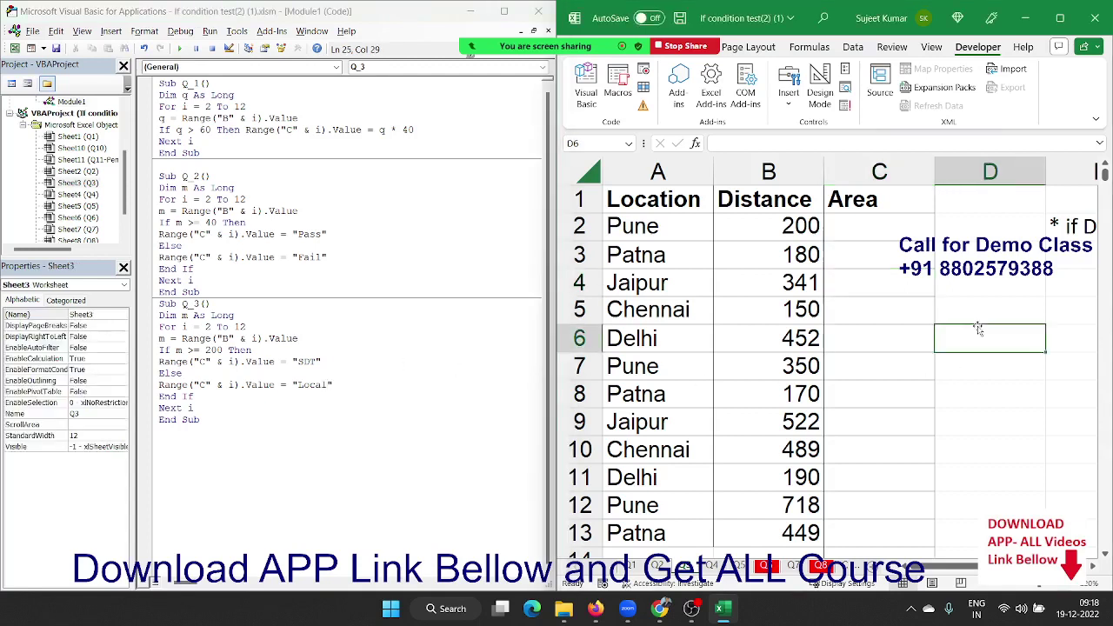
{"action": "scroll", "coordinate": [978, 328], "scroll_direction": "right", "scroll_amount": 3}
{"action": "left_click", "coordinate": [978, 328]}
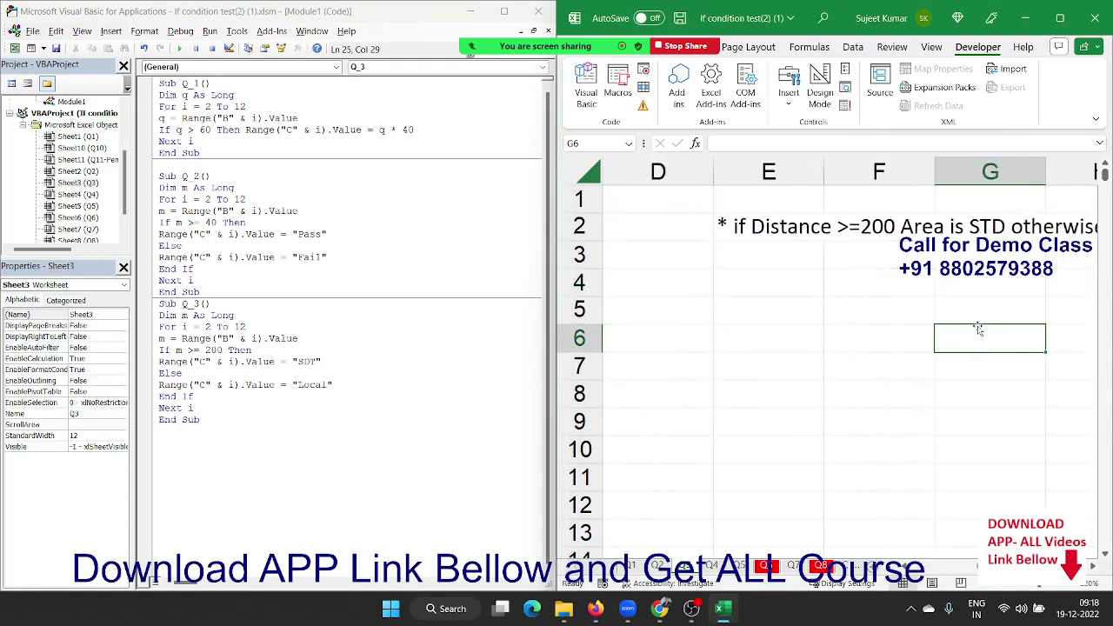
{"action": "key", "text": "Right"}
{"action": "key", "text": "Right"}
{"action": "key", "text": "Left"}
{"action": "key", "text": "Home"}
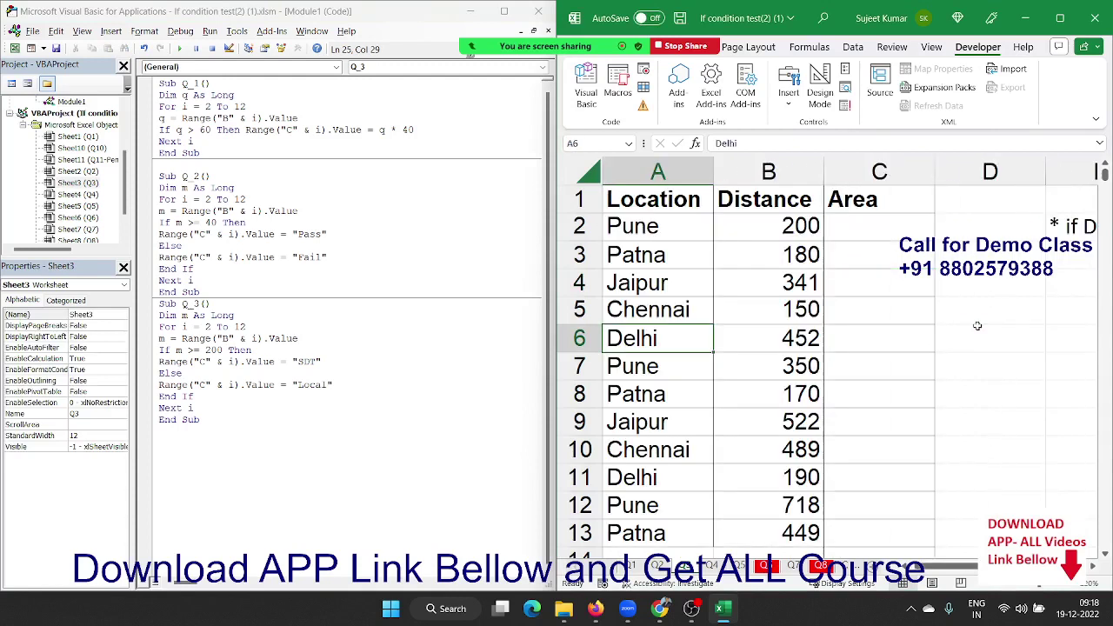
{"action": "left_click", "coordinate": [351, 362]}
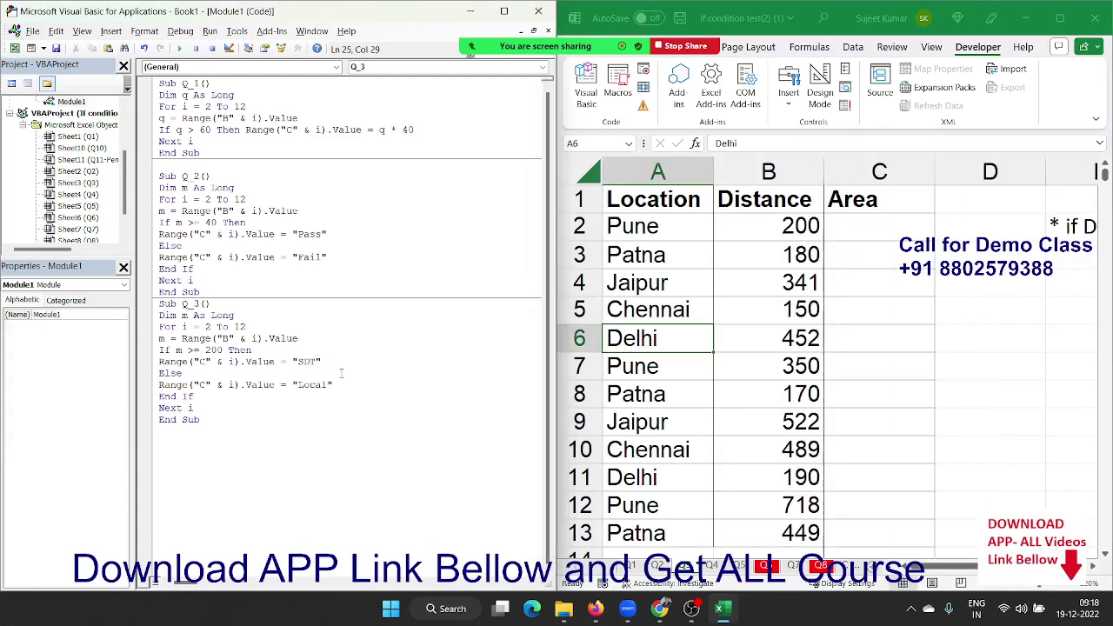
{"action": "left_click", "coordinate": [181, 50]}
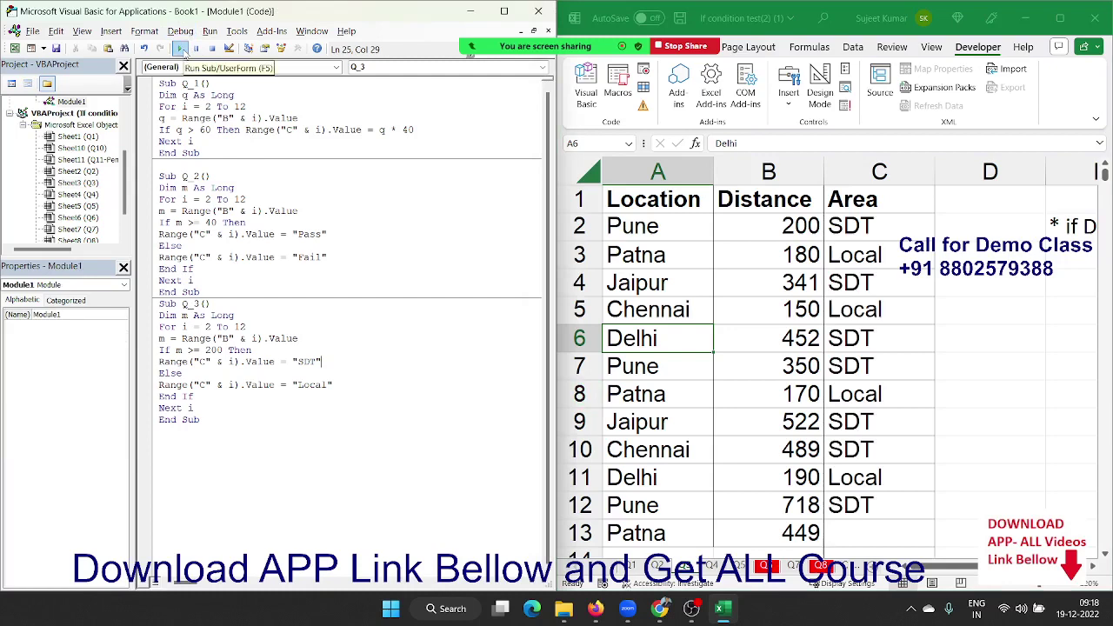
- Change Q_3's loop to For i = 2 To 13, rerun it, and check the Area result on the sheet
{"action": "scroll", "coordinate": [922, 382], "scroll_direction": "down", "scroll_amount": 1}
{"action": "scroll", "coordinate": [885, 388], "scroll_direction": "down", "scroll_amount": 2}
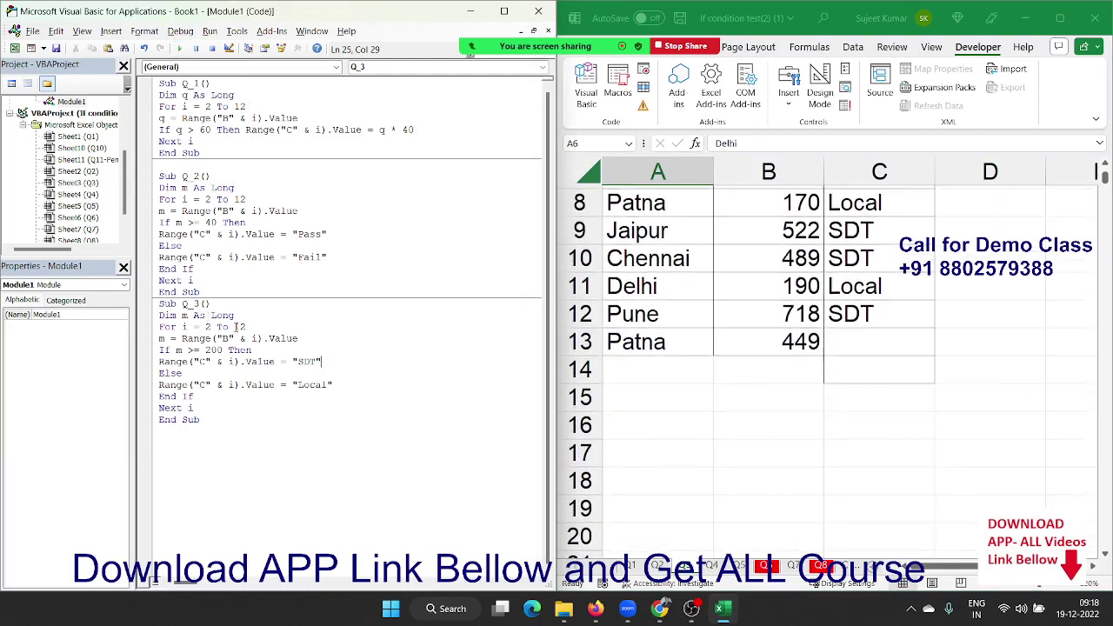
{"action": "left_click", "coordinate": [236, 326]}
{"action": "key", "text": "Delete"}
{"action": "type", "text": "3"}
{"action": "left_click", "coordinate": [222, 395]}
{"action": "left_click", "coordinate": [179, 48]}
{"action": "left_click", "coordinate": [853, 311]}
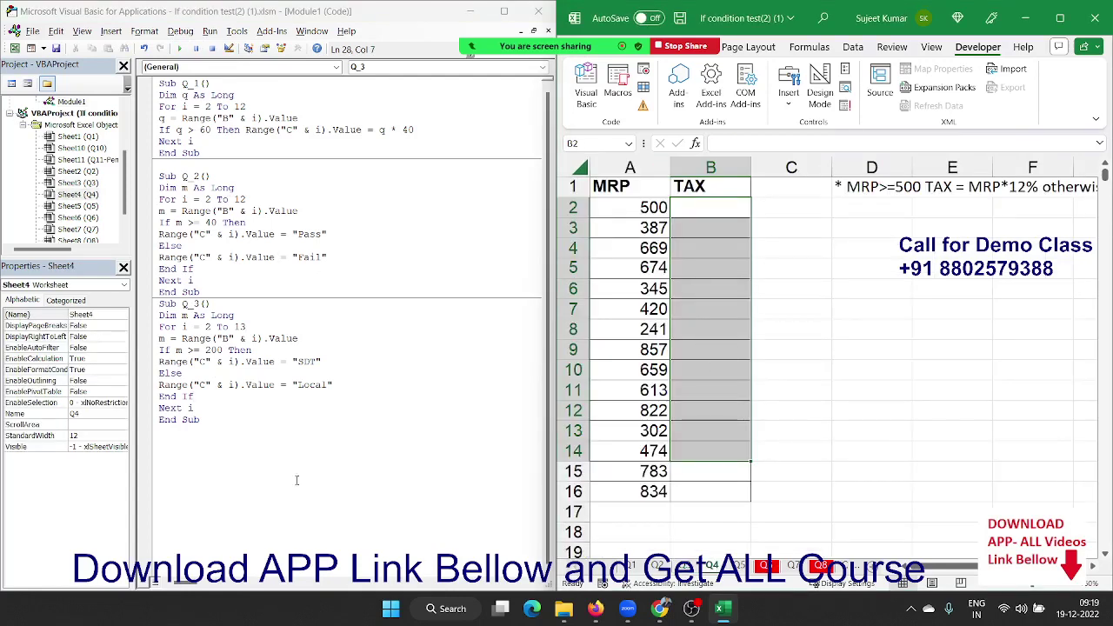
- Start a new Sub Q_4() below the existing procedures
{"action": "left_click", "coordinate": [277, 484]}
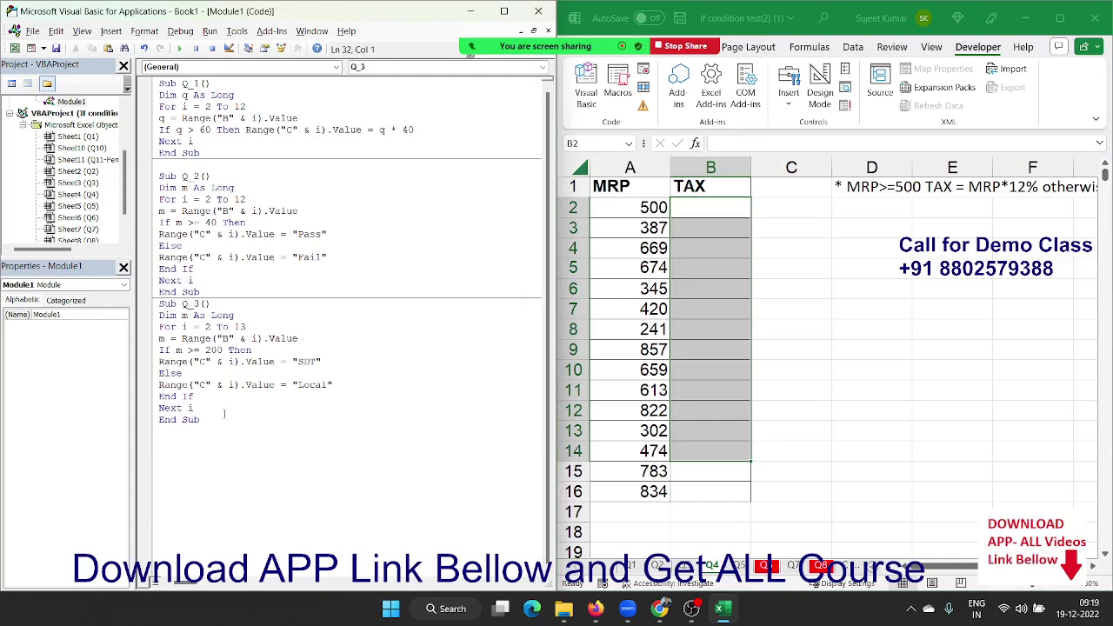
{"action": "key", "text": "Return"}
{"action": "key", "text": "Return"}
{"action": "key", "text": "Return"}
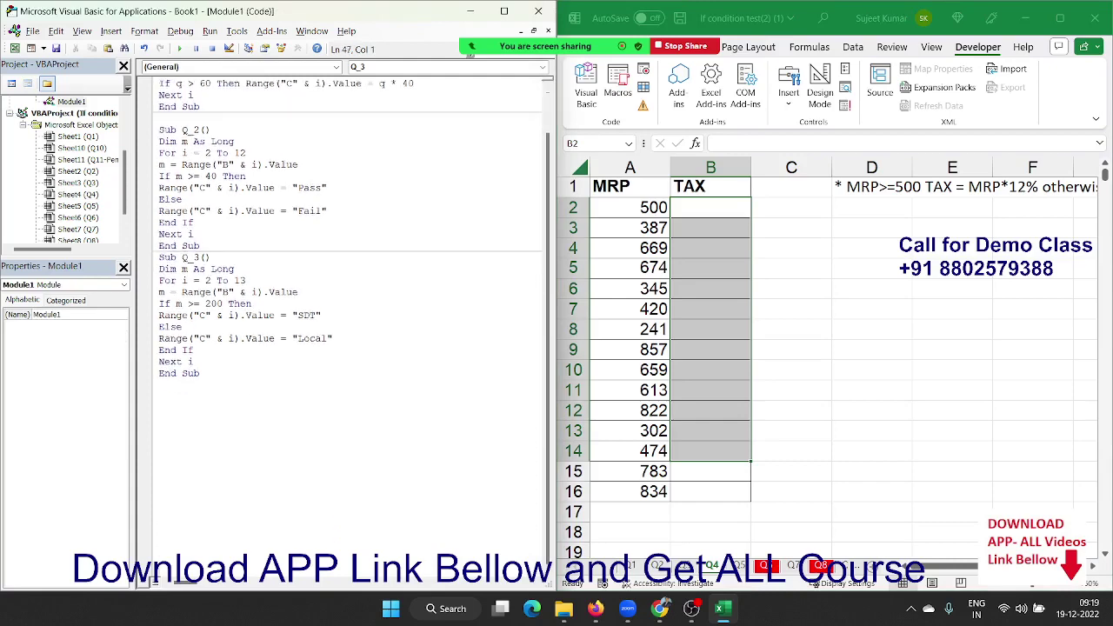
{"action": "key", "text": "Return"}
{"action": "key", "text": "Return"}
{"action": "key", "text": "Return"}
{"action": "key", "text": "Return"}
{"action": "key", "text": "Return"}
{"action": "key", "text": "Return"}
{"action": "key", "text": "Return"}
{"action": "key", "text": "Return"}
{"action": "key", "text": "Return"}
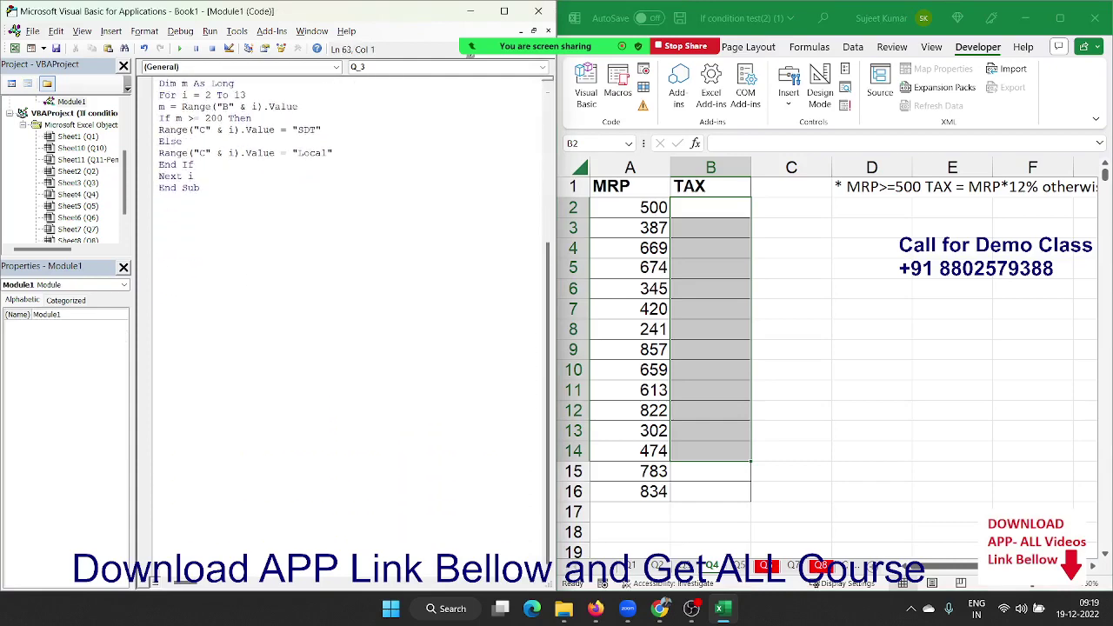
{"action": "key", "text": "Return"}
{"action": "key", "text": "Return"}
{"action": "key", "text": "Return"}
{"action": "left_click", "coordinate": [215, 177]}
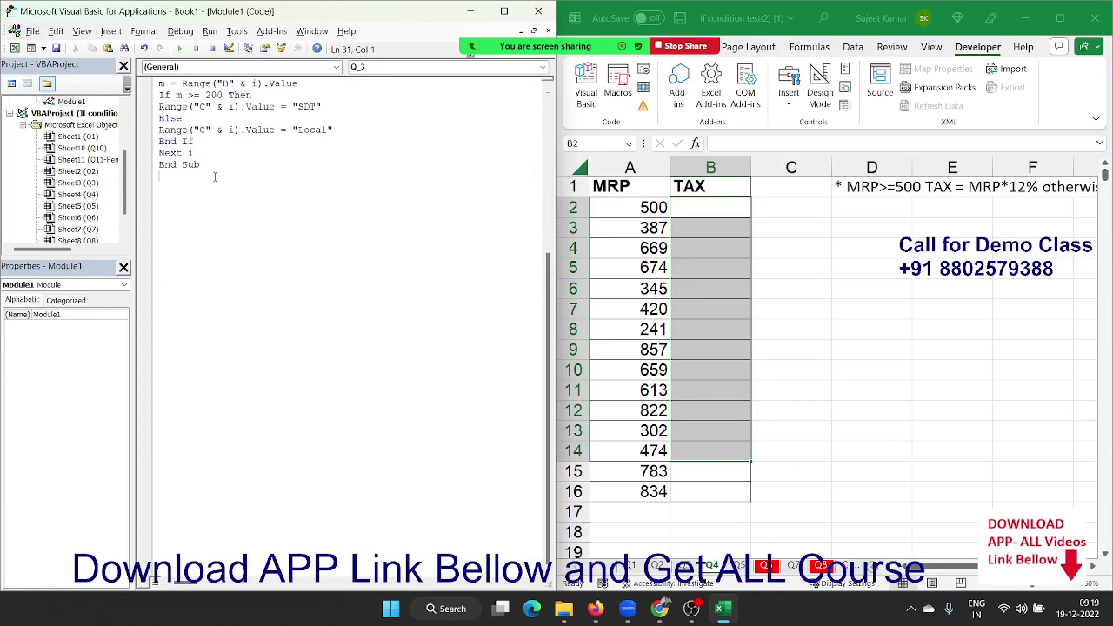
{"action": "type", "text": "sub "}
{"action": "type", "text": "Q_"}
{"action": "type", "text": "4"}
{"action": "type", "text": "()"}
{"action": "key", "text": "Return"}
{"action": "key", "text": "Return"}
{"action": "key", "text": "Return"}
{"action": "key", "text": "Return"}
{"action": "key", "text": "Return"}
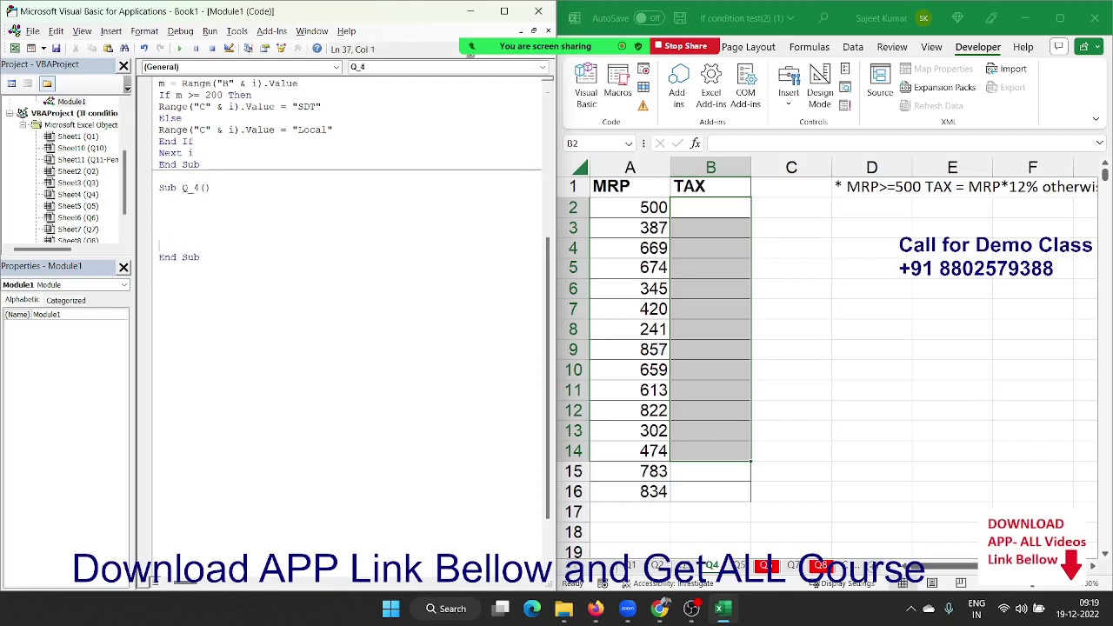
{"action": "key", "text": "Return"}
{"action": "key", "text": "Return"}
- Declare 'Dim mrp, tax As Double' in Q_4 and begin the For i = 2 loop line
{"action": "left_click", "coordinate": [159, 211]}
{"action": "type", "text": "dim "}
{"action": "type", "text": "m"}
{"action": "type", "text": "rp , ta"}
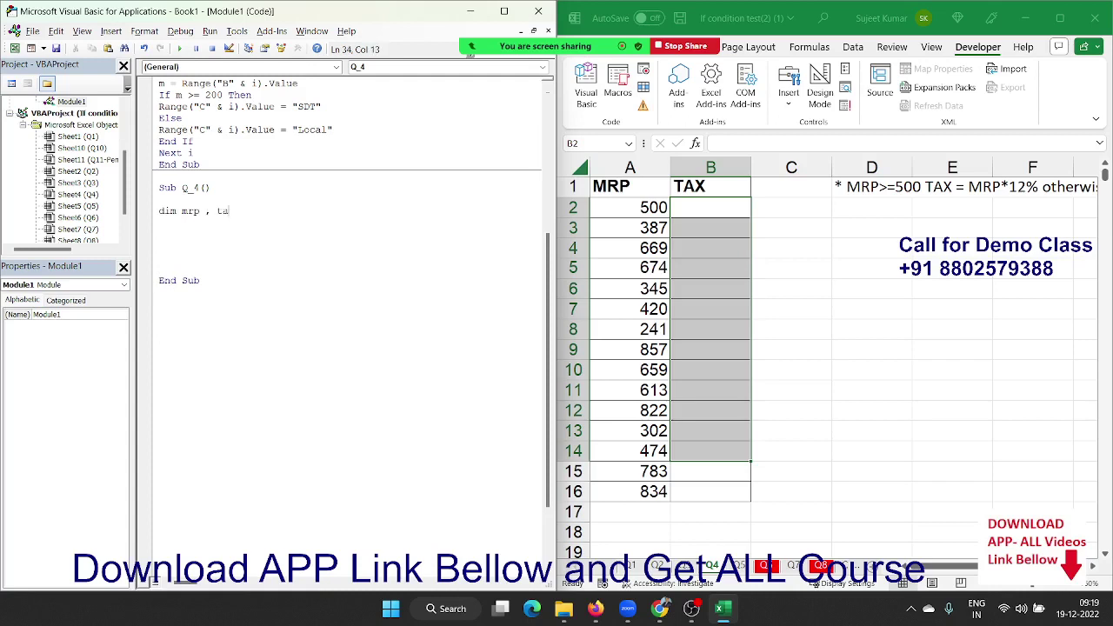
{"action": "key", "text": "BackSpace"}
{"action": "key", "text": "BackSpace"}
{"action": "type", "text": ","}
{"action": "type", "text": "tax as "}
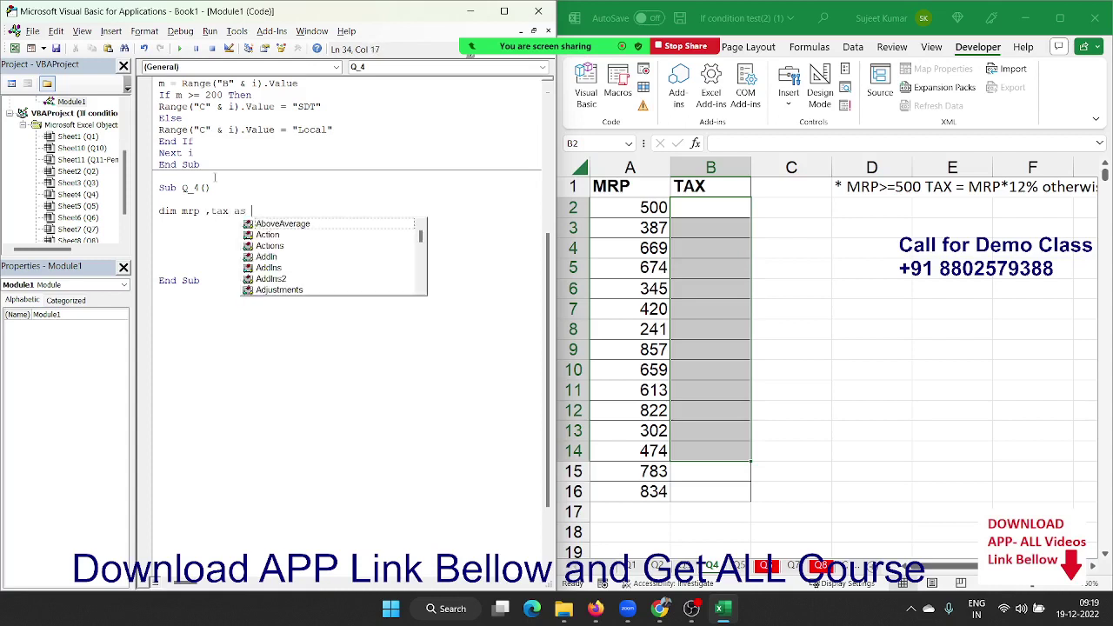
{"action": "type", "text": "dou"}
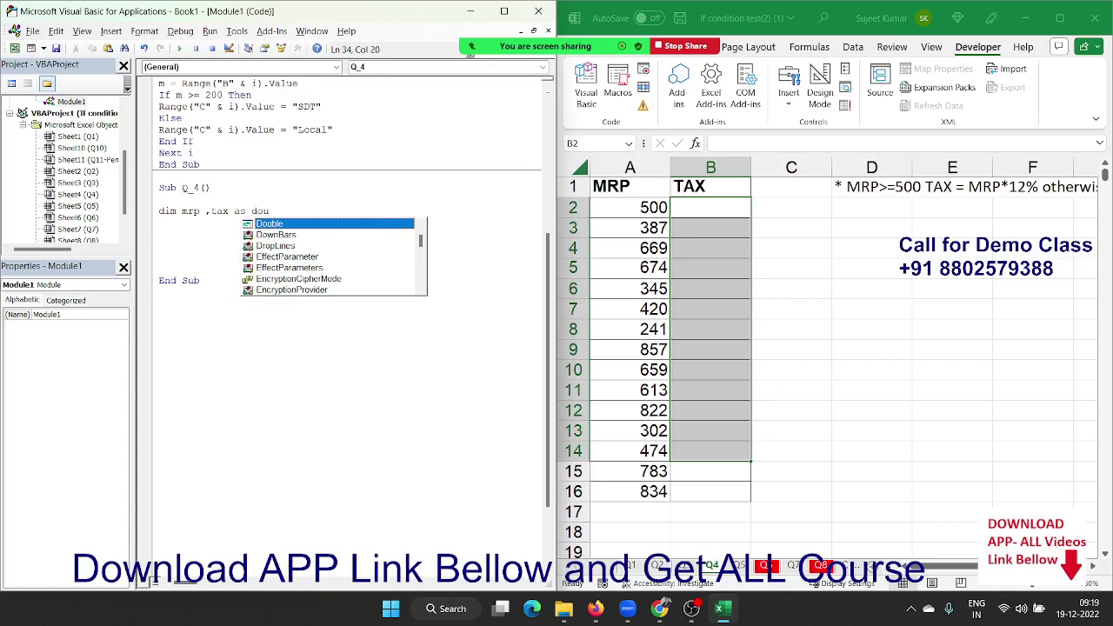
{"action": "key", "text": "Tab"}
{"action": "key", "text": "Return"}
{"action": "key", "text": "Return"}
{"action": "key", "text": "Return"}
{"action": "key", "text": "Return"}
{"action": "key", "text": "Return"}
{"action": "key", "text": "Return"}
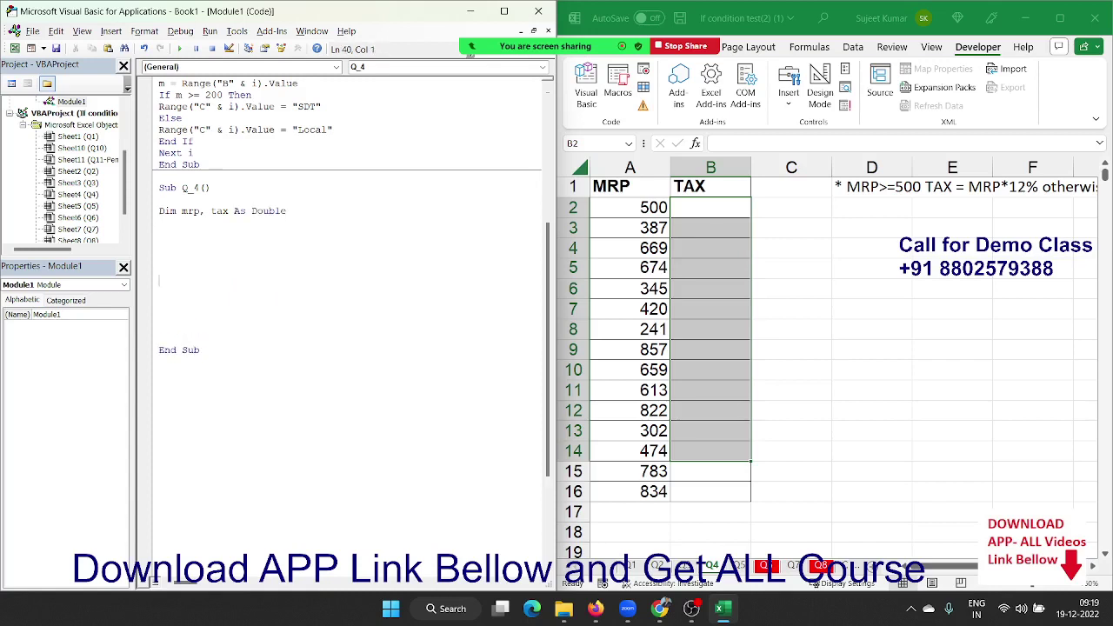
{"action": "key", "text": "Up"}
{"action": "key", "text": "Up"}
{"action": "key", "text": "Up"}
{"action": "key", "text": "Up"}
{"action": "type", "text": "for "}
{"action": "type", "text": "i = 2 t"}
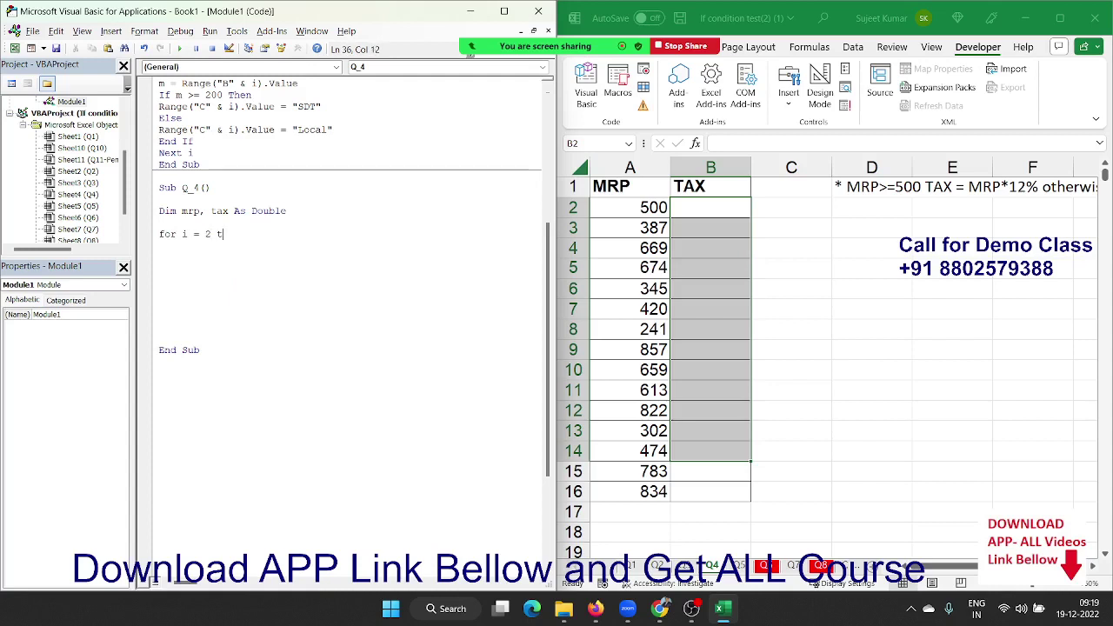
{"action": "type", "text": "oo"}
- Complete For i = 2 To 17 … Next i, with mrp = Range("A" & i).Value inside the loop
{"action": "key", "text": "BackSpace"}
{"action": "key", "text": "BackSpace"}
{"action": "key", "text": "BackSpace"}
{"action": "type", "text": "o"}
{"action": "type", "text": " 17"}
{"action": "key", "text": "Return"}
{"action": "key", "text": "Return"}
{"action": "key", "text": "Return"}
{"action": "key", "text": "Return"}
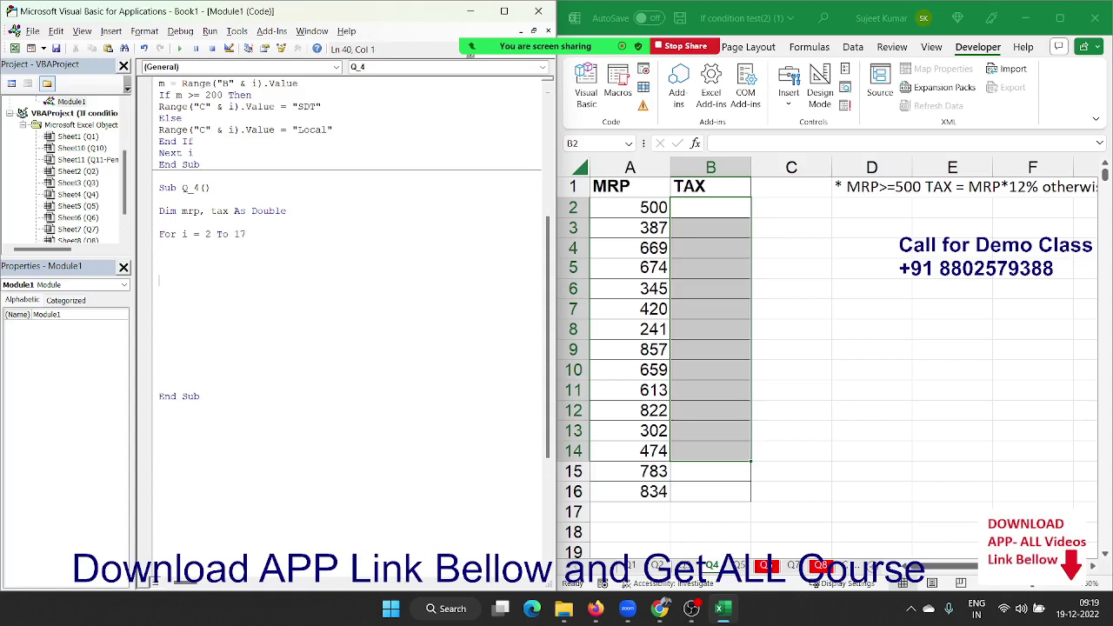
{"action": "type", "text": "next"}
{"action": "type", "text": "i"}
{"action": "key", "text": "Up"}
{"action": "key", "text": "Up"}
{"action": "left_click", "coordinate": [159, 257]}
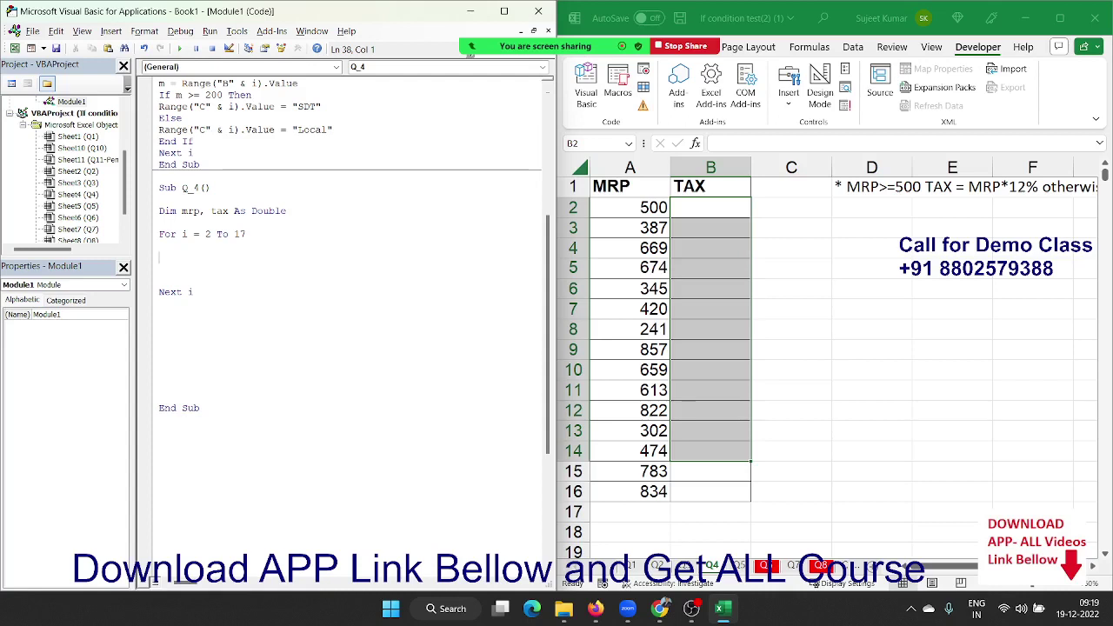
{"action": "type", "text": "mrp=r"}
{"action": "type", "text": "ange("}
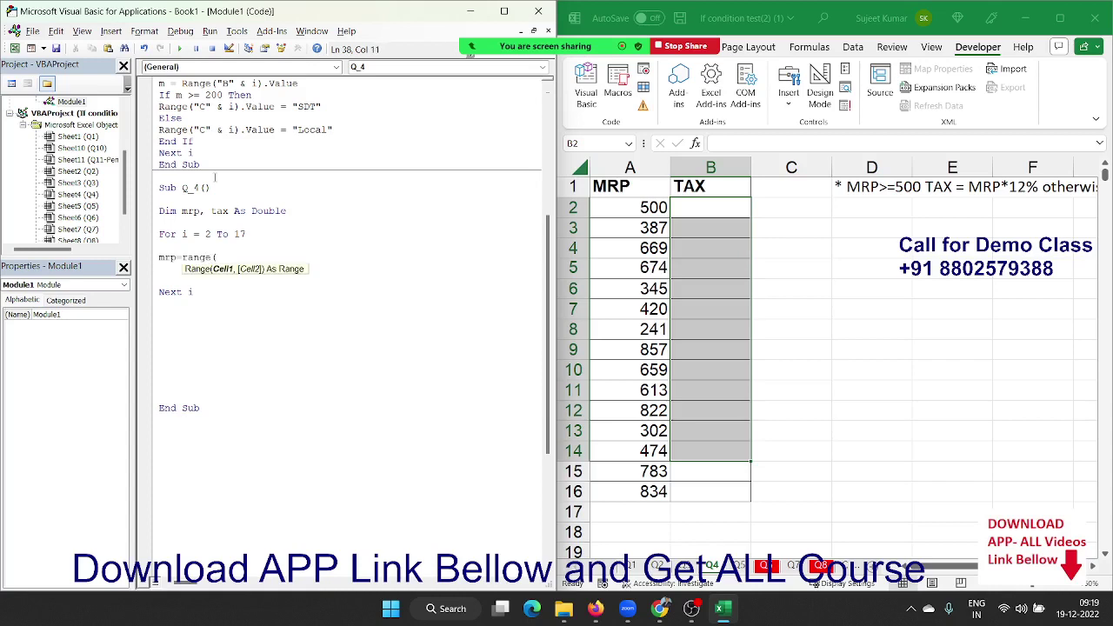
{"action": "type", "text": "\"A"}
{"action": "type", "text": "\"&"}
{"action": "type", "text": "i).va"}
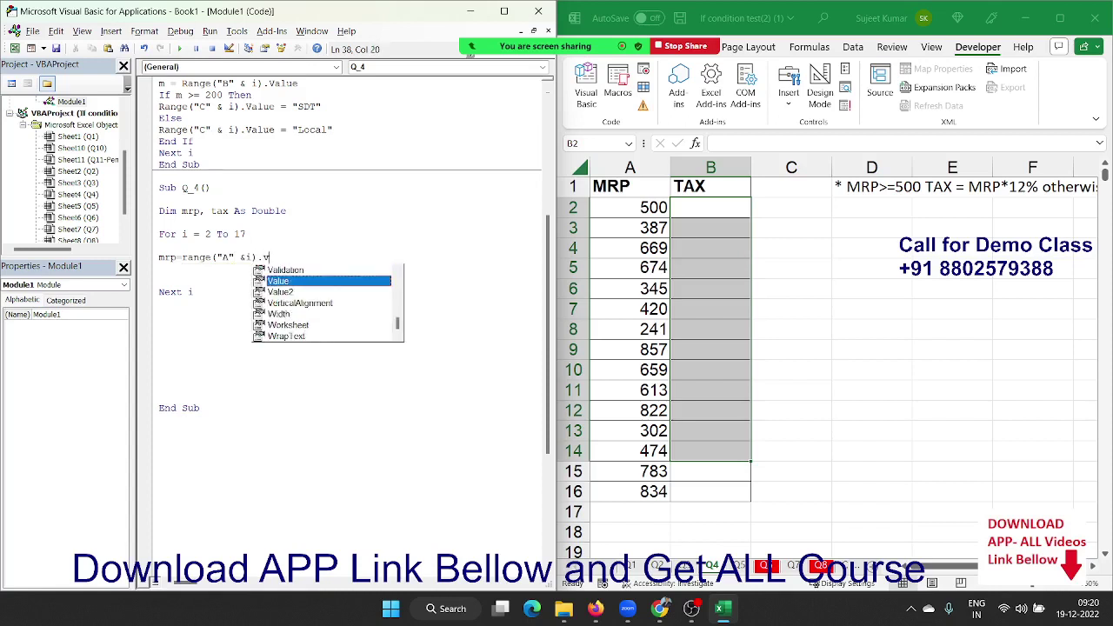
{"action": "key", "text": "Tab"}
{"action": "key", "text": "Return"}
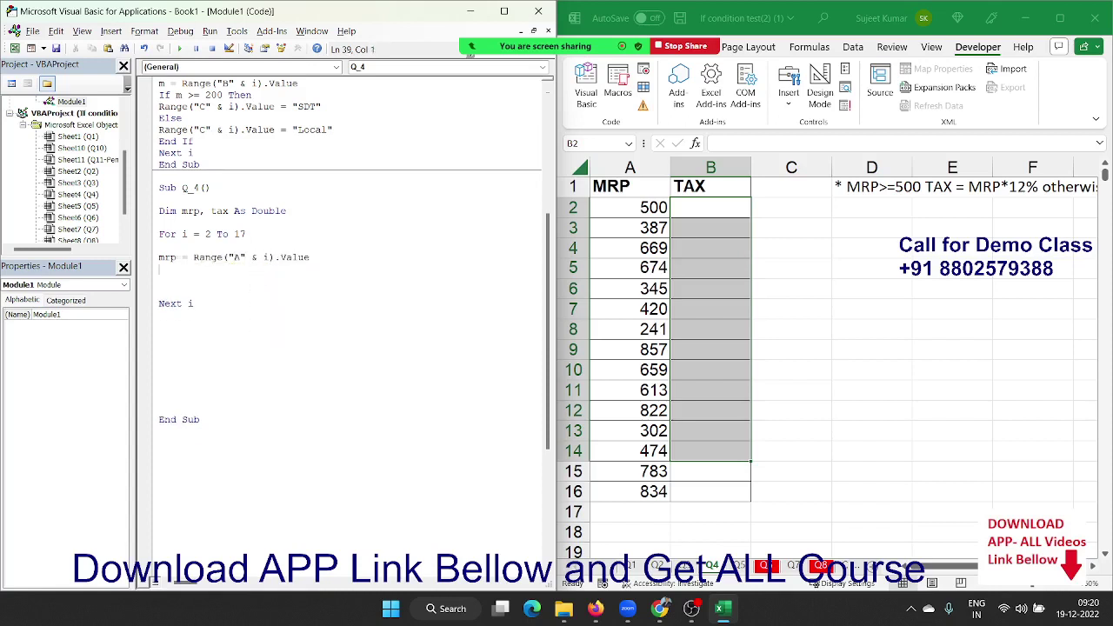
- Add If mrp >= 500 Then followed by tax = mrp * 0.12 inside the loop
{"action": "key", "text": "Return"}
{"action": "key", "text": "Return"}
{"action": "key", "text": "Up"}
{"action": "type", "text": "if "}
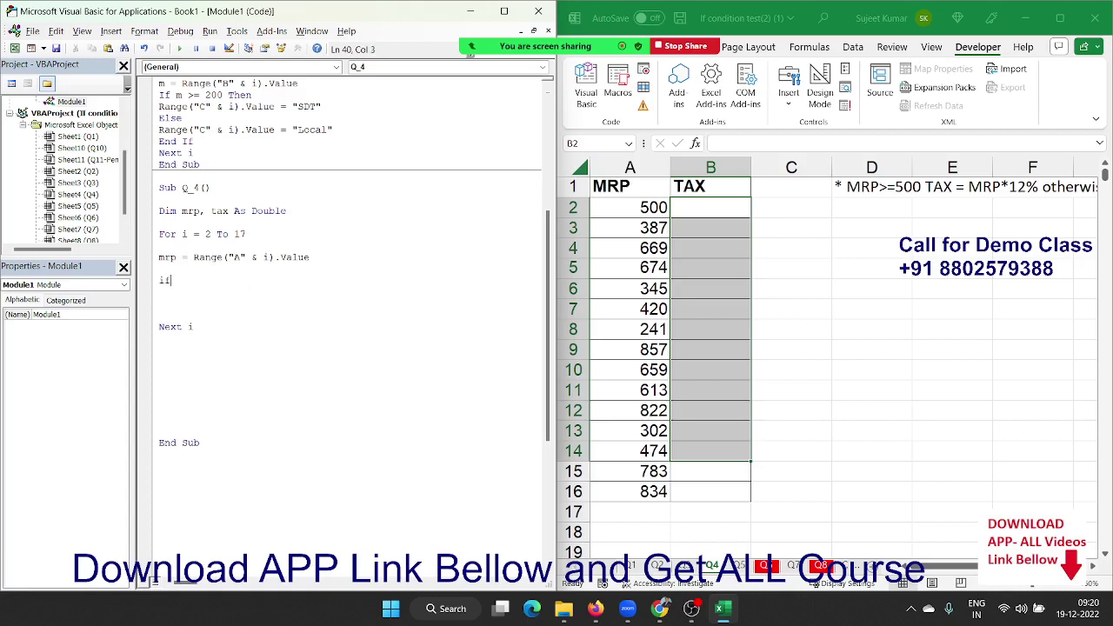
{"action": "type", "text": "mrp "}
{"action": "type", "text": ">"}
{"action": "type", "text": "=500"}
{"action": "key", "text": "Return"}
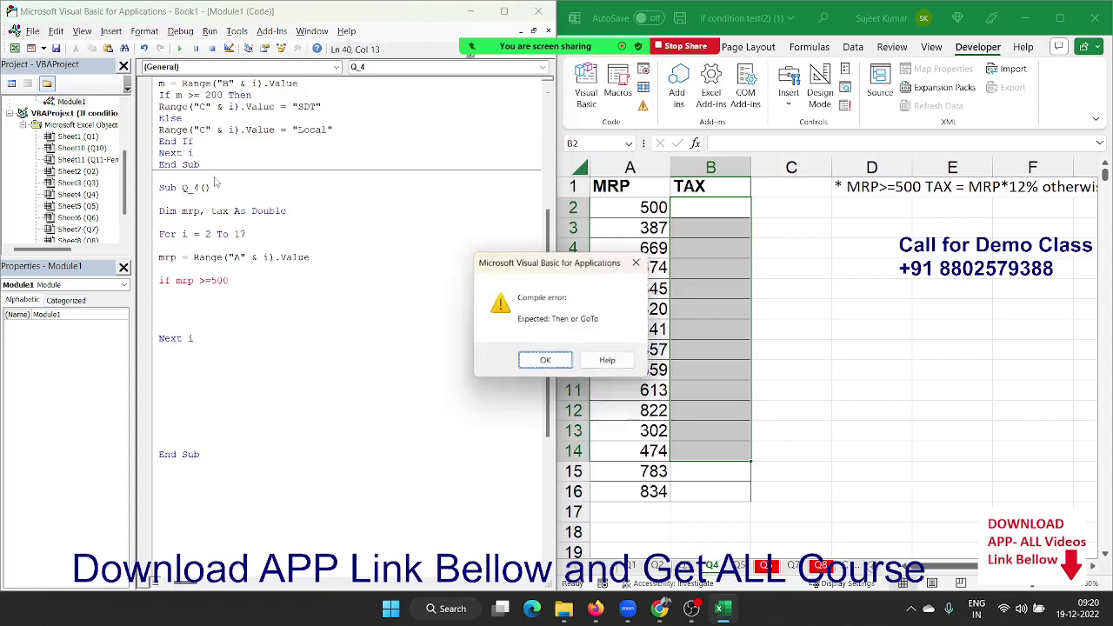
{"action": "key", "text": "Return"}
{"action": "type", "text": "then"}
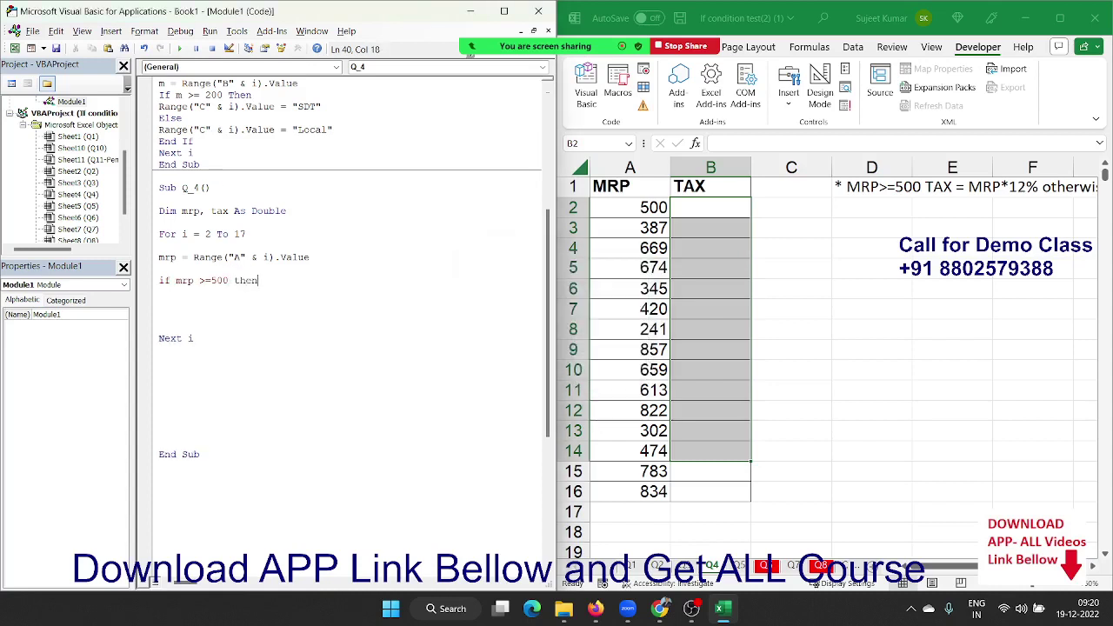
{"action": "key", "text": "Return"}
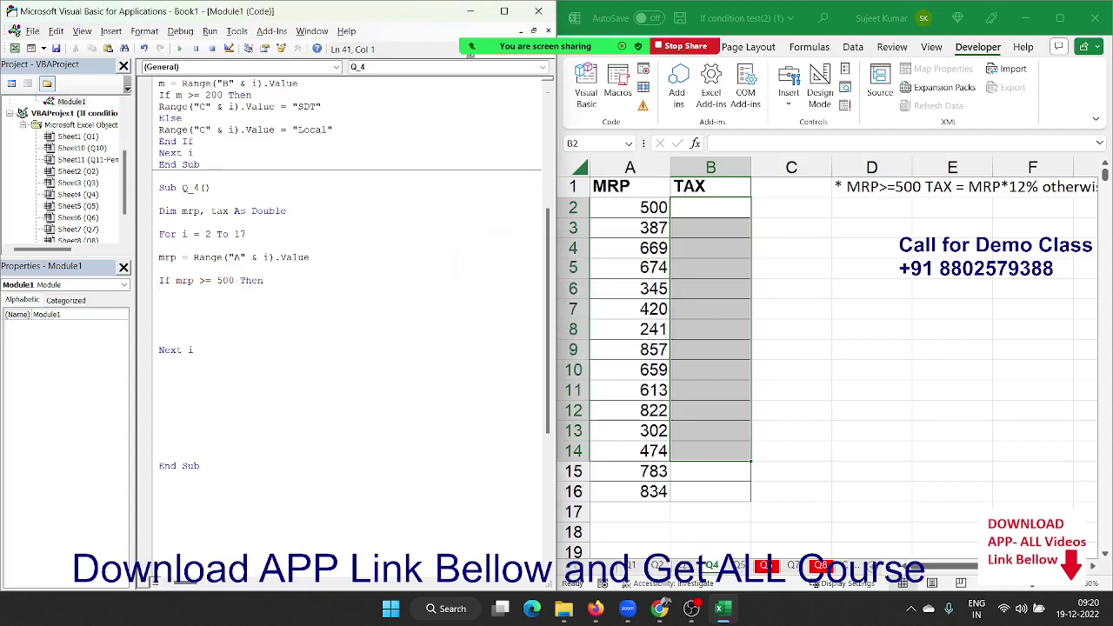
{"action": "type", "text": "tax = "}
{"action": "type", "text": "mrp"}
{"action": "type", "text": "*0.0"}
{"action": "key", "text": "BackSpace"}
{"action": "type", "text": "12"}
{"action": "key", "text": "Return"}
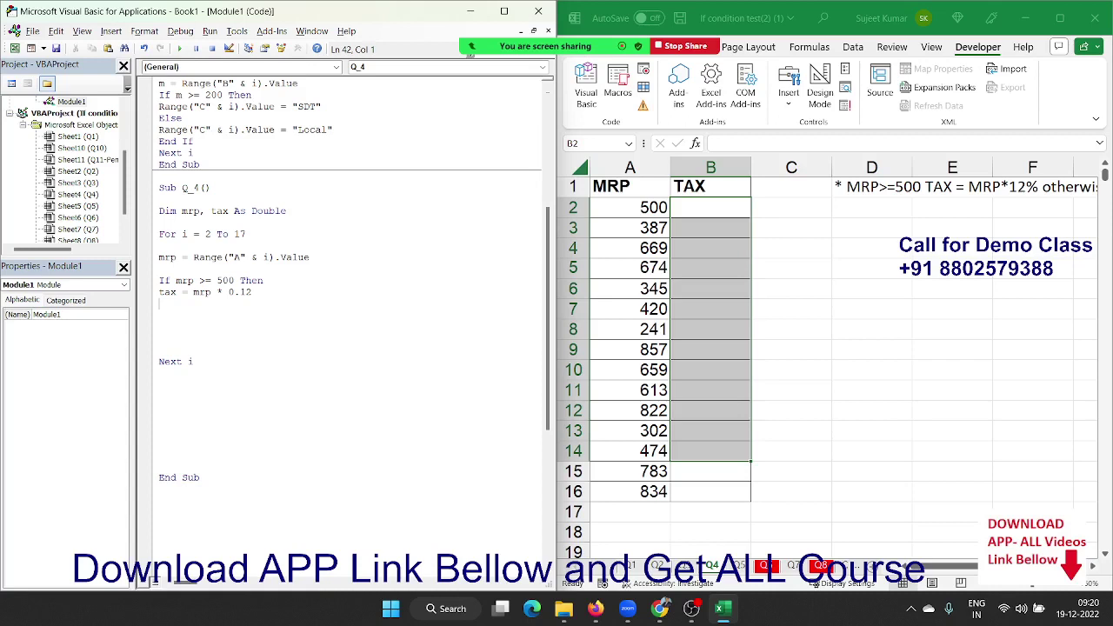
- Add an Else branch with tax = mrp * 0.05 and close the block with End If
{"action": "type", "text": "ele"}
{"action": "key", "text": "BackSpace"}
{"action": "type", "text": "se"}
{"action": "key", "text": "Return"}
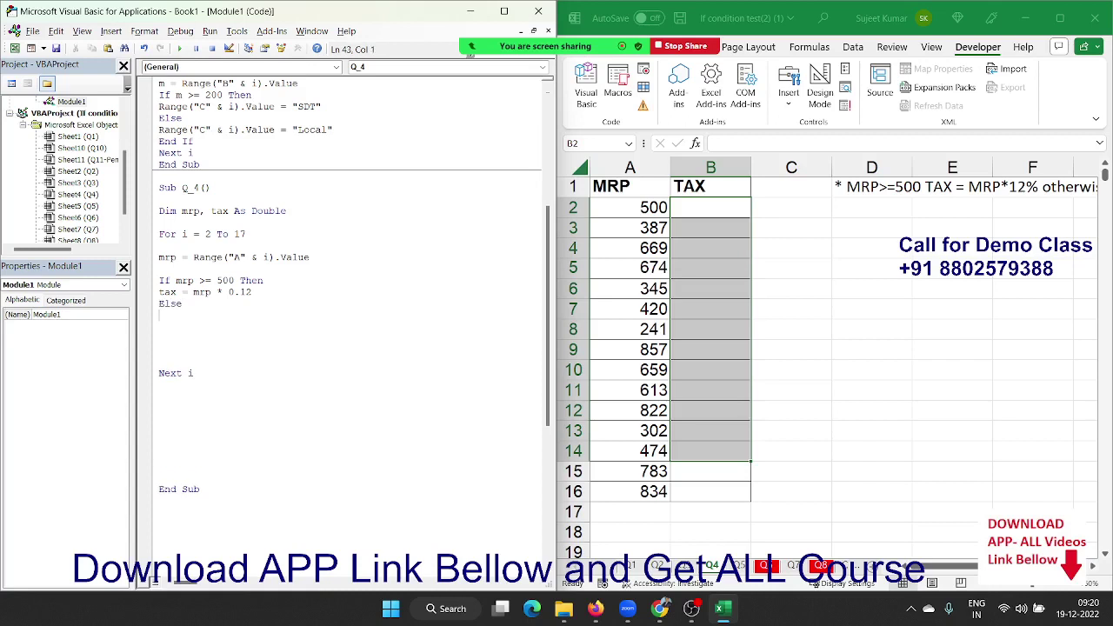
{"action": "key", "text": "shift+End"}
{"action": "key", "text": "ctrl+c"}
{"action": "key", "text": "Down"}
{"action": "key", "text": "ctrl+v"}
{"action": "type", "text": "end i"}
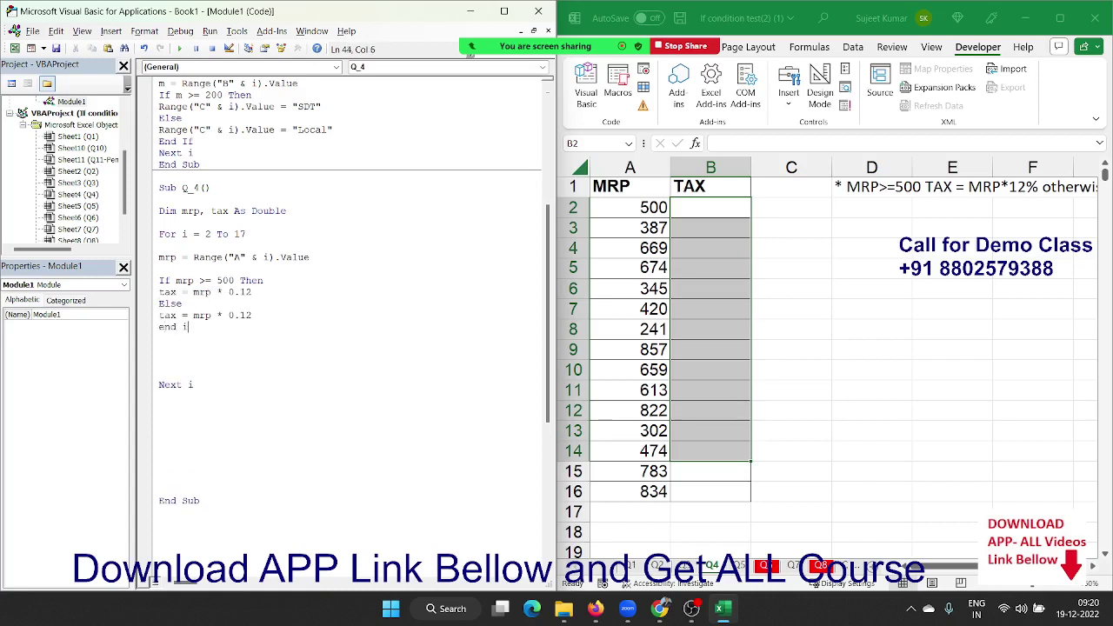
{"action": "type", "text": "f"}
{"action": "double_click", "coordinate": [246, 315]}
{"action": "type", "text": "05"}
{"action": "key", "text": "Return"}
{"action": "key", "text": "Delete"}
- Write tax into column B with Range("B" & i).Value = tax
{"action": "type", "text": "ran"}
{"action": "type", "text": "ge(\"B"}
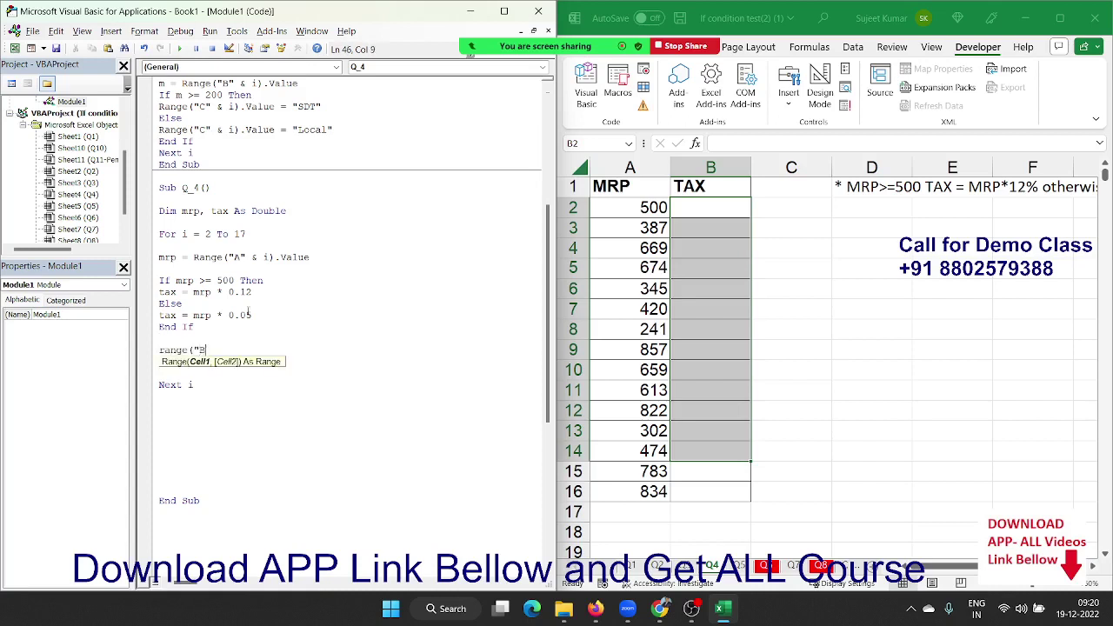
{"action": "type", "text": "\")"}
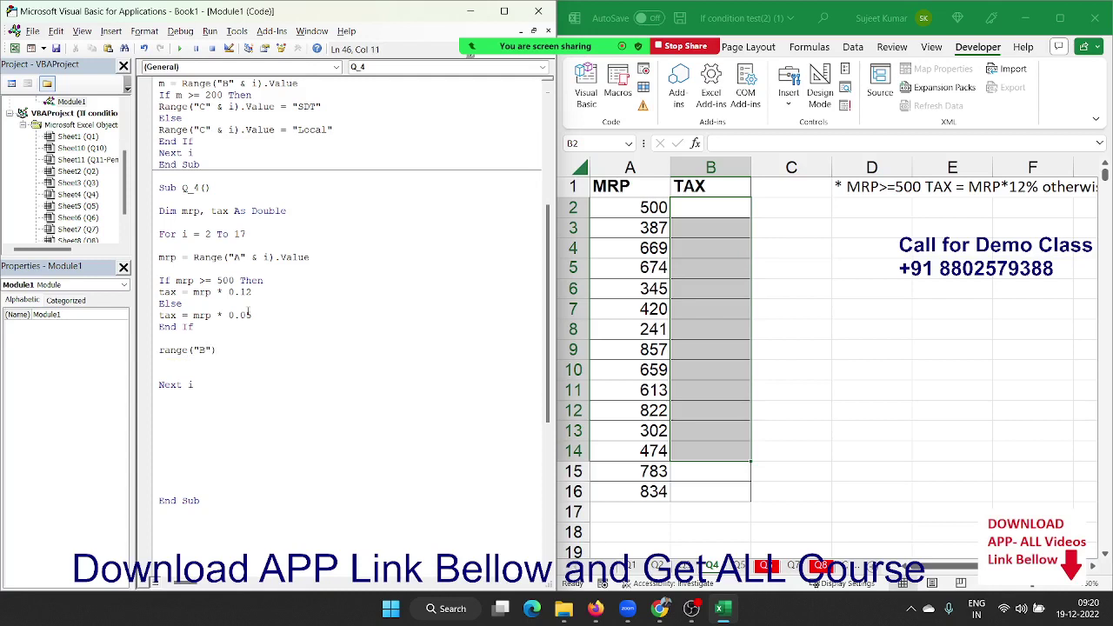
{"action": "key", "text": "BackSpace"}
{"action": "type", "text": "&"}
{"action": "type", "text": "i).Val"}
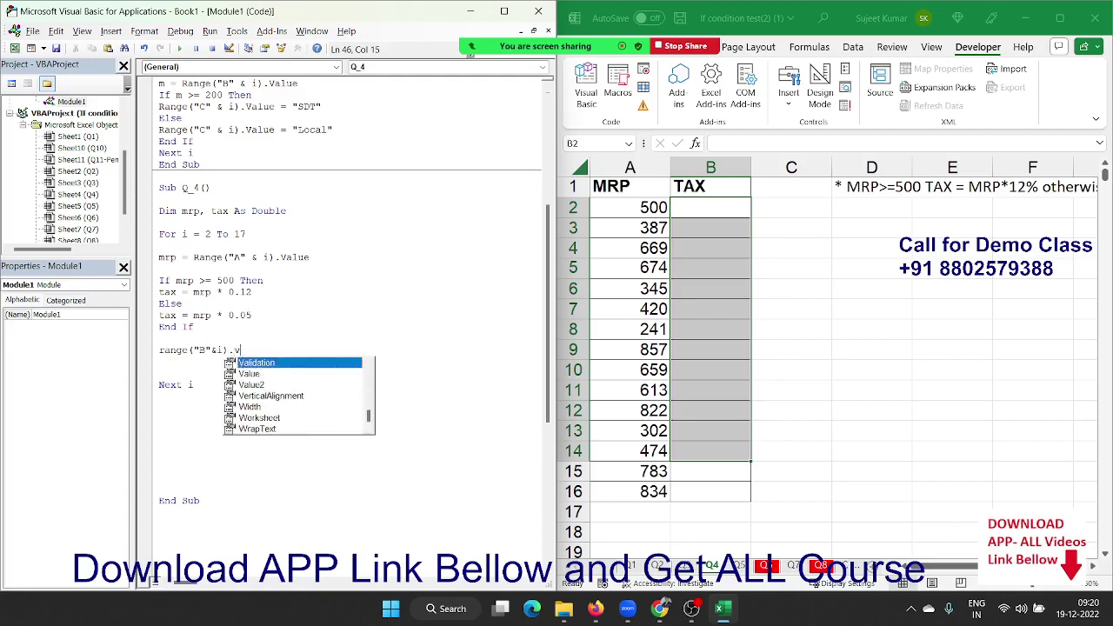
{"action": "key", "text": "Tab"}
{"action": "type", "text": "= ta"}
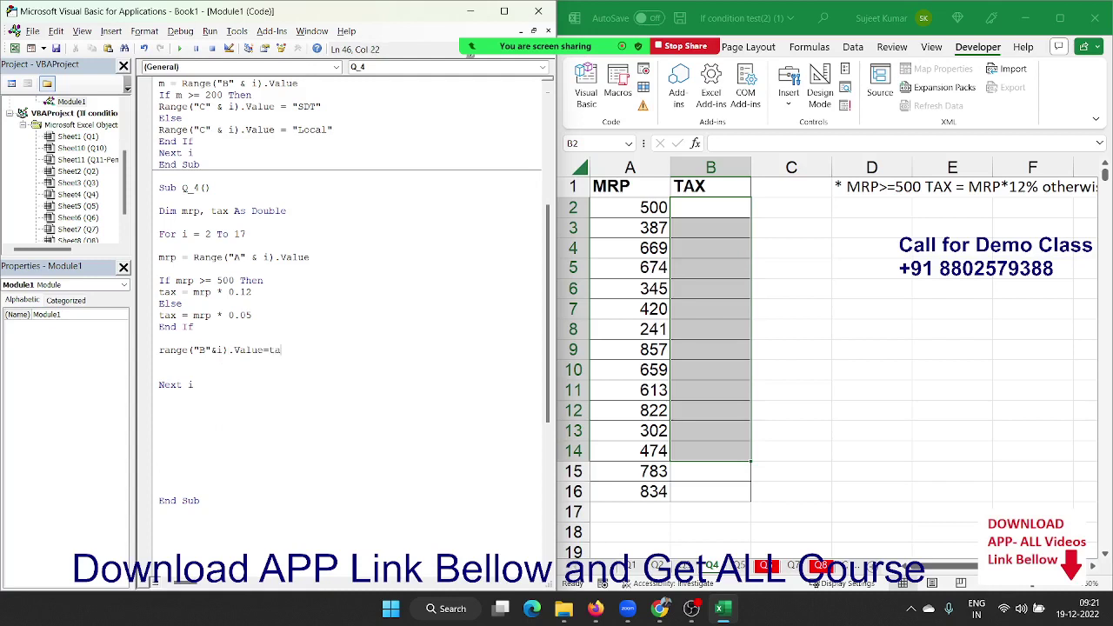
{"action": "type", "text": "x"}
{"action": "left_click", "coordinate": [159, 338]}
- Run Q_4 to fill the TAX column, then switch to the workbook with the Time/Duty sheet
{"action": "left_click", "coordinate": [181, 49]}
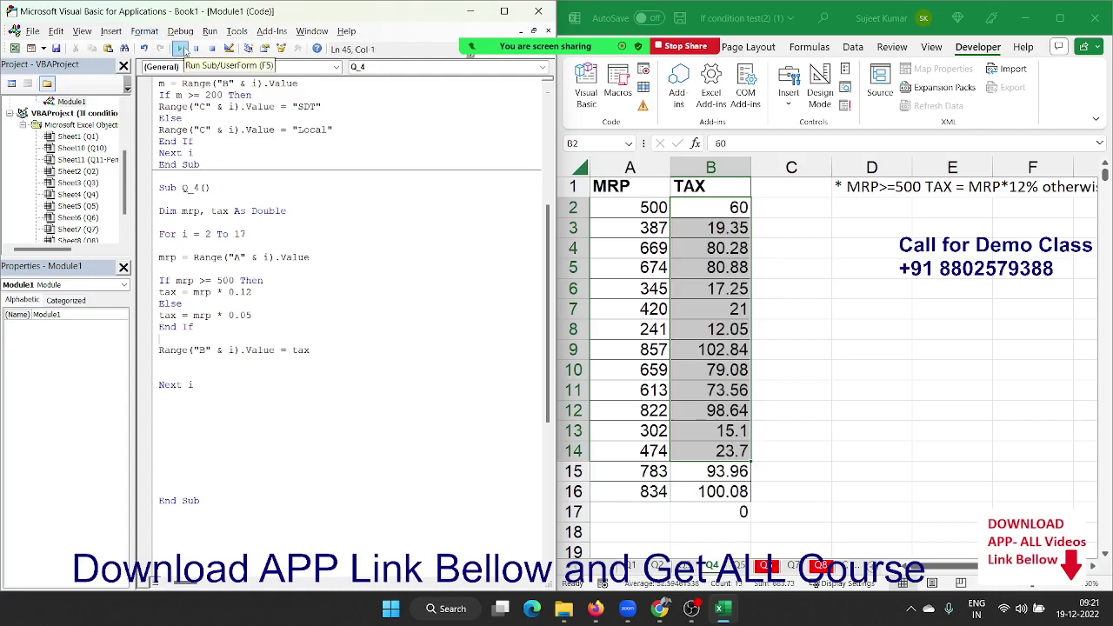
{"action": "mouse_move", "coordinate": [730, 607]}
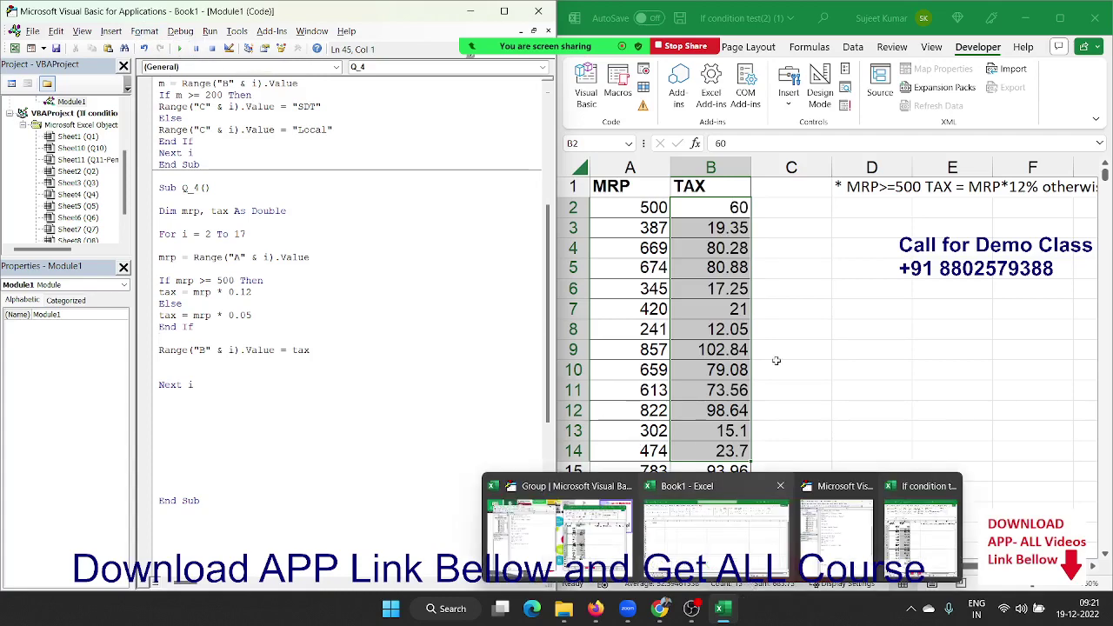
{"action": "left_click", "coordinate": [739, 567]}
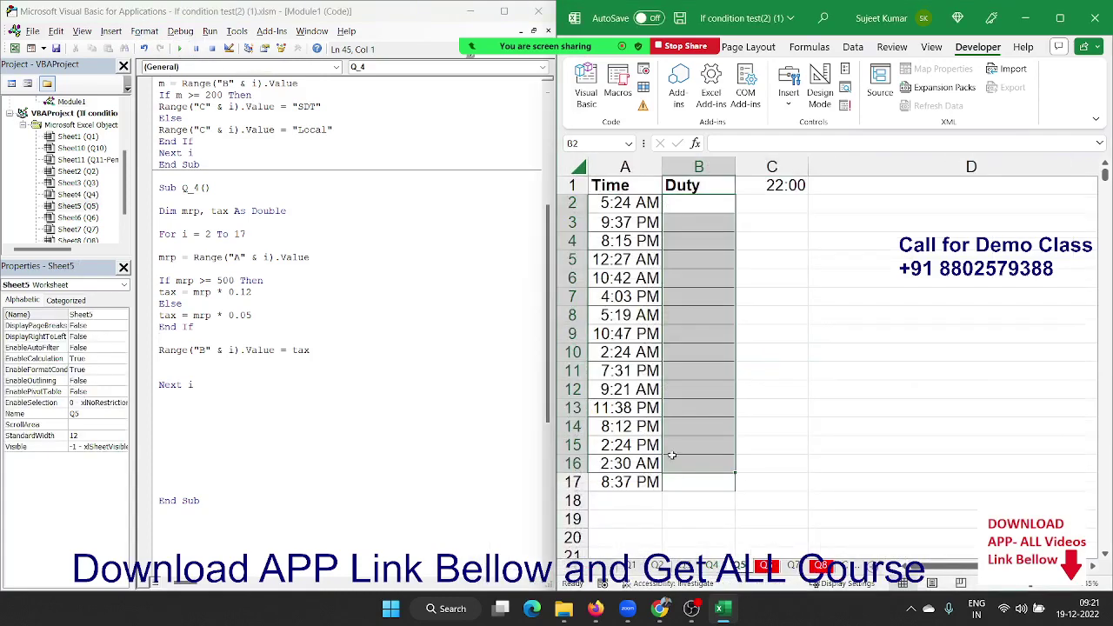
{"action": "scroll", "coordinate": [385, 256], "scroll_direction": "down", "scroll_amount": 2}
{"action": "scroll", "coordinate": [232, 316], "scroll_direction": "down", "scroll_amount": 2}
- Delete the blank lines throughout Q_4 to compact it, then begin a new Sub Q_5 below
{"action": "left_click", "coordinate": [211, 280]}
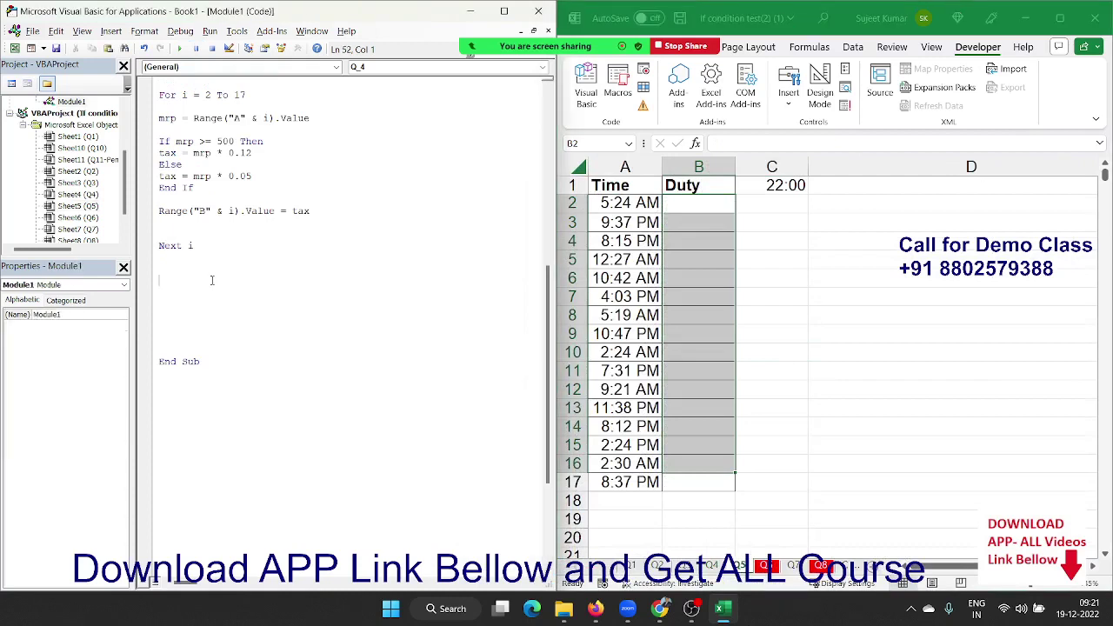
{"action": "key", "text": "Up"}
{"action": "key", "text": "Up"}
{"action": "key", "text": "Up"}
{"action": "key", "text": "Delete"}
{"action": "key", "text": "Down"}
{"action": "key", "text": "Delete"}
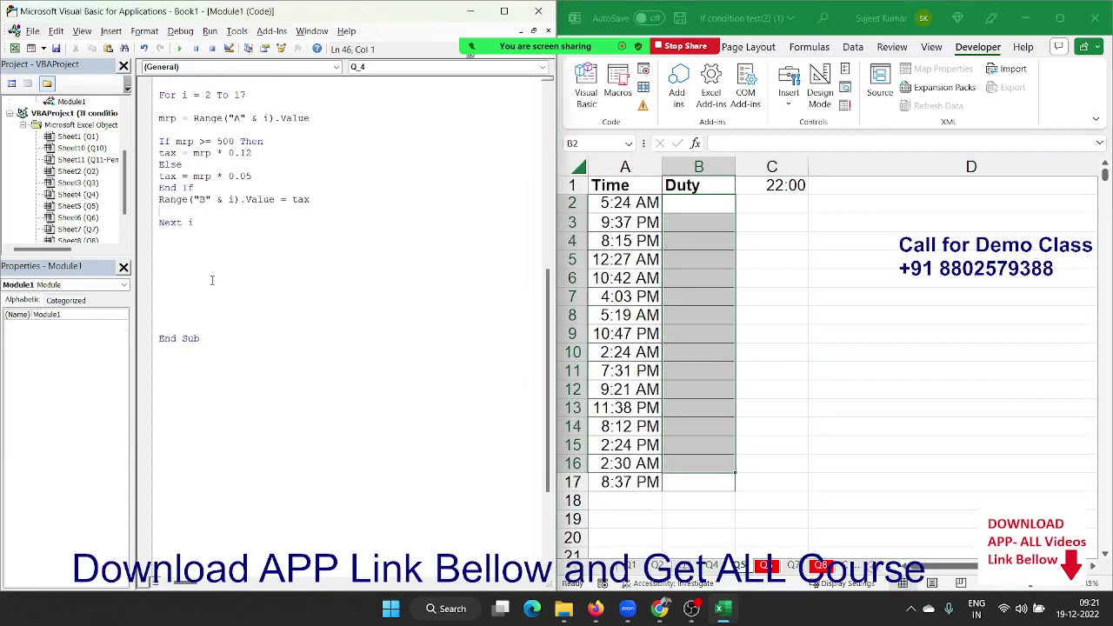
{"action": "key", "text": "Delete"}
{"action": "key", "text": "Down"}
{"action": "key", "text": "Up"}
{"action": "key", "text": "Up"}
{"action": "key", "text": "Up"}
{"action": "key", "text": "Delete"}
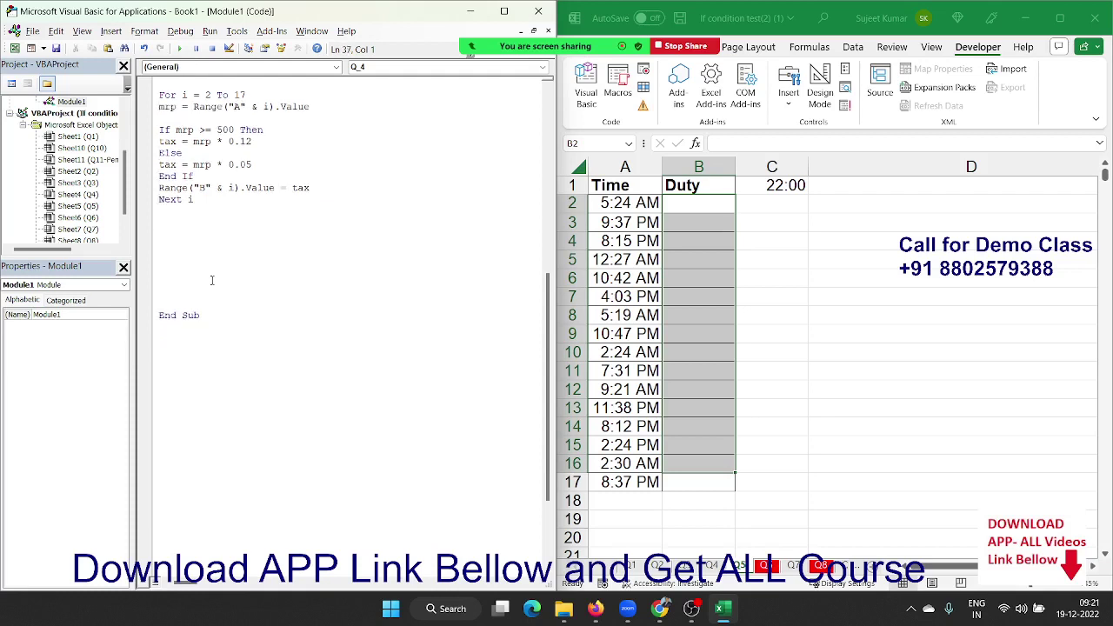
{"action": "key", "text": "Up"}
{"action": "key", "text": "Up"}
{"action": "key", "text": "Delete"}
{"action": "key", "text": "Down"}
{"action": "key", "text": "Down"}
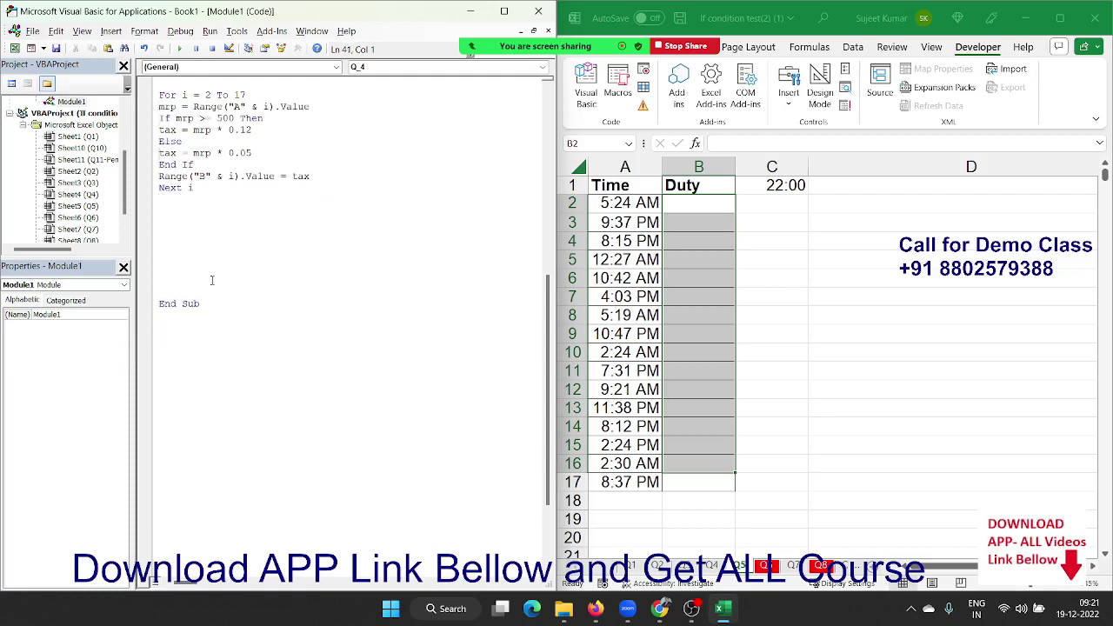
{"action": "key", "text": "Down"}
{"action": "key", "text": "Delete"}
{"action": "key", "text": "Delete"}
{"action": "key", "text": "Delete"}
{"action": "key", "text": "Delete"}
{"action": "key", "text": "Delete"}
{"action": "key", "text": "Delete"}
{"action": "key", "text": "Delete"}
{"action": "key", "text": "Delete"}
{"action": "key", "text": "Delete"}
{"action": "key", "text": "Down"}
{"action": "key", "text": "Down"}
{"action": "type", "text": "sub "}
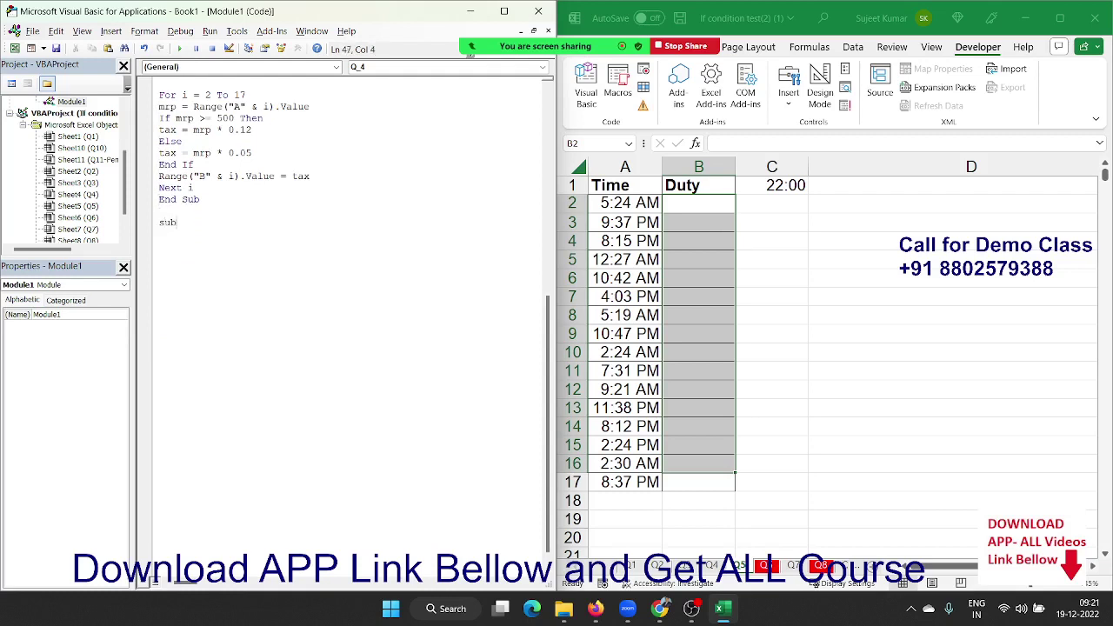
{"action": "type", "text": "Q_"}
{"action": "type", "text": "5"}
- Start the Q_5 macro and declare dt As Date
{"action": "key", "text": "Return"}
{"action": "key", "text": "Return"}
{"action": "key", "text": "Return"}
{"action": "key", "text": "Return"}
{"action": "key", "text": "Return"}
{"action": "key", "text": "Return"}
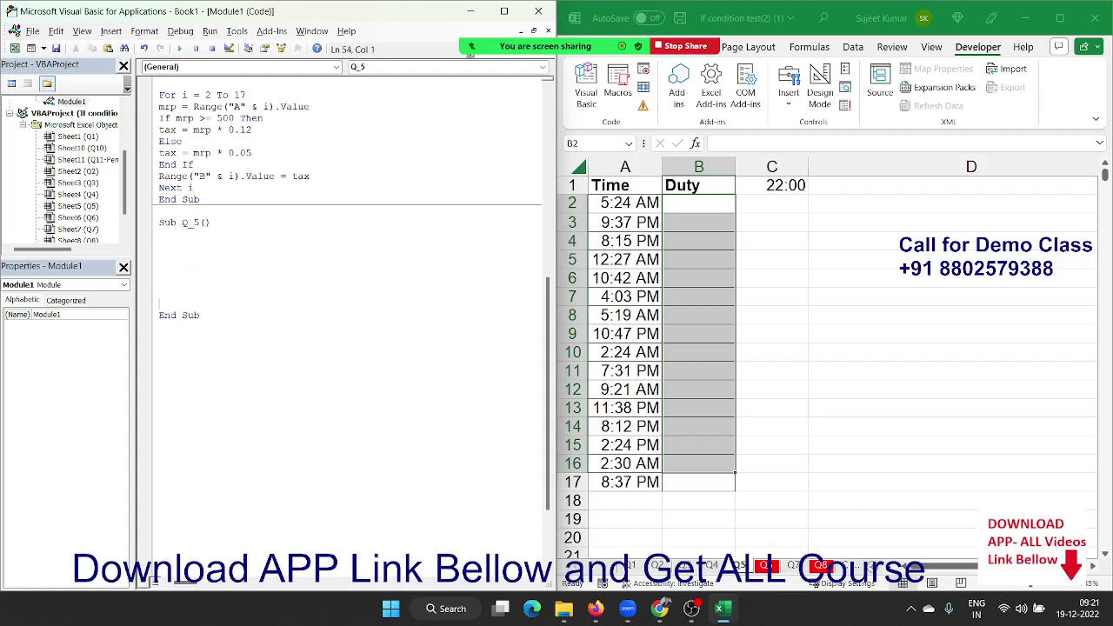
{"action": "left_click", "coordinate": [159, 245]}
{"action": "type", "text": "dim "}
{"action": "type", "text": "dt "}
{"action": "type", "text": "as Date"}
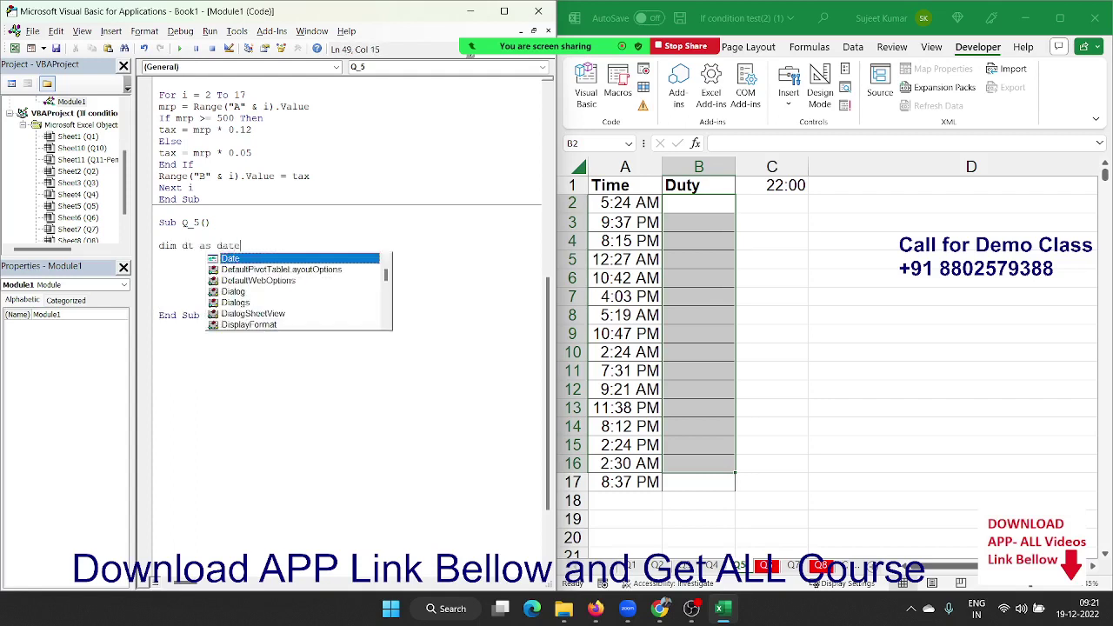
{"action": "key", "text": "Return"}
- Add a For i = 2 To 17 … Next i loop that sets dt = Range("A" & i).Value
{"action": "key", "text": "Return"}
{"action": "key", "text": "Return"}
{"action": "key", "text": "Return"}
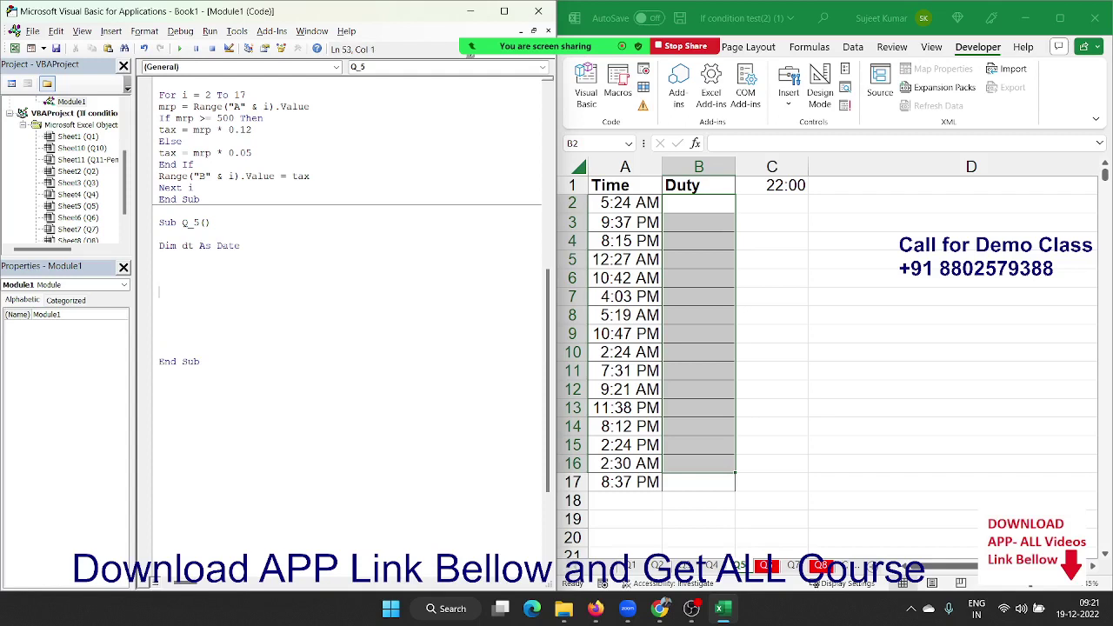
{"action": "key", "text": "Up"}
{"action": "key", "text": "Up"}
{"action": "type", "text": "for i "}
{"action": "type", "text": "= 2 to "}
{"action": "type", "text": "17"}
{"action": "key", "text": "Return"}
{"action": "key", "text": "Return"}
{"action": "key", "text": "Return"}
{"action": "key", "text": "Return"}
{"action": "key", "text": "Return"}
{"action": "type", "text": "ne"}
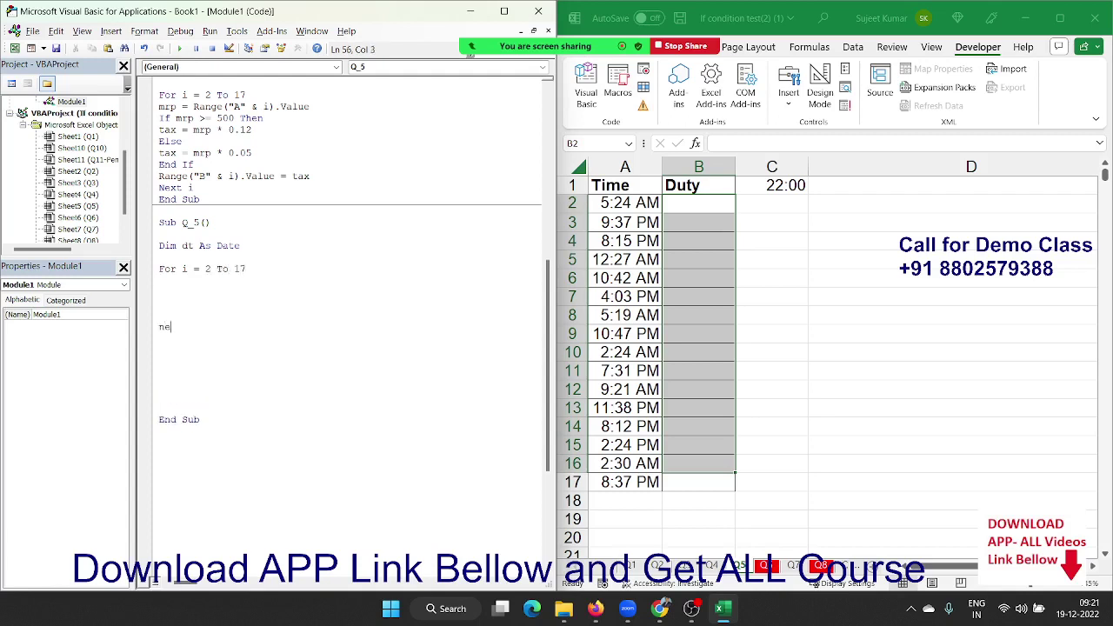
{"action": "type", "text": "xt "}
{"action": "type", "text": "i"}
{"action": "key", "text": "Home"}
{"action": "key", "text": "Return"}
{"action": "key", "text": "Up"}
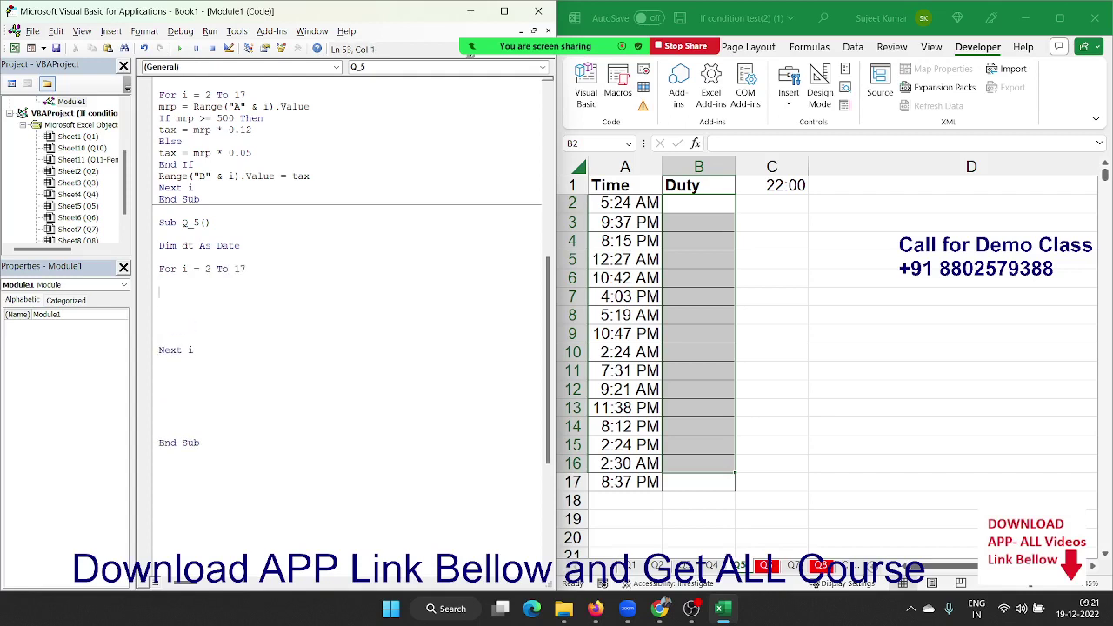
{"action": "key", "text": "Return"}
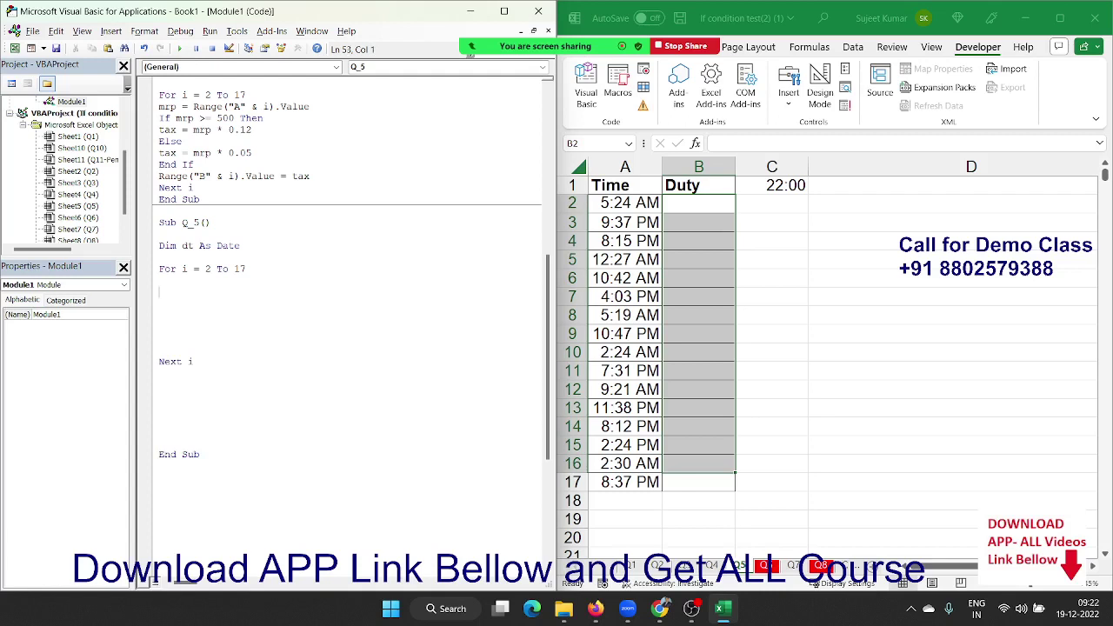
{"action": "type", "text": "dt="}
{"action": "type", "text": "range"}
{"action": "type", "text": "("}
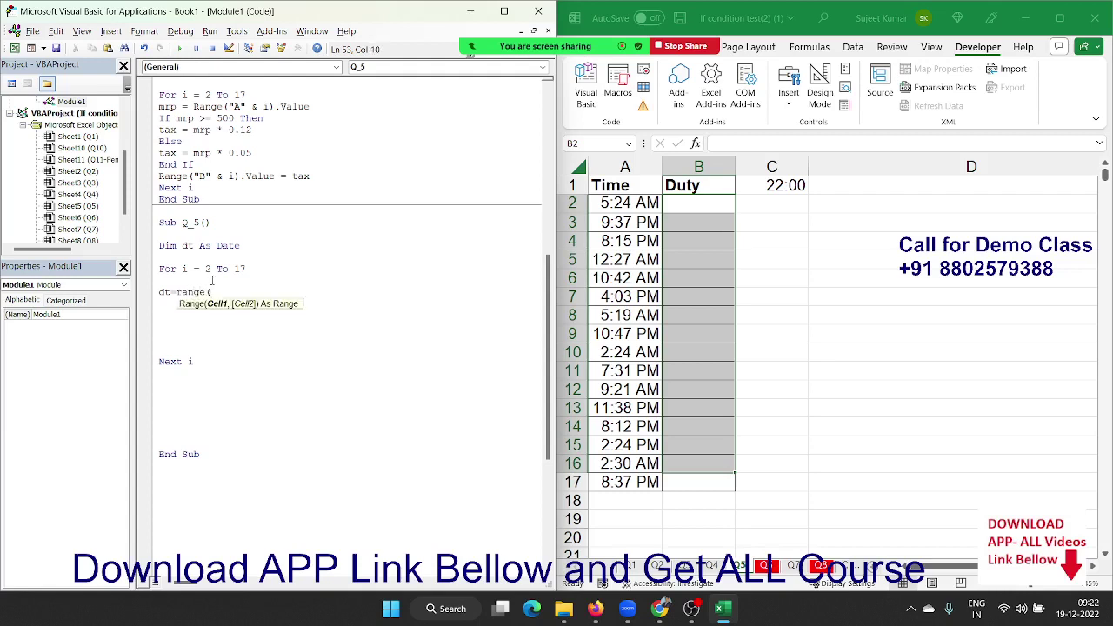
{"action": "type", "text": "\"A"}
{"action": "type", "text": "\" "}
{"action": "type", "text": "&n"}
{"action": "type", "text": "i)"}
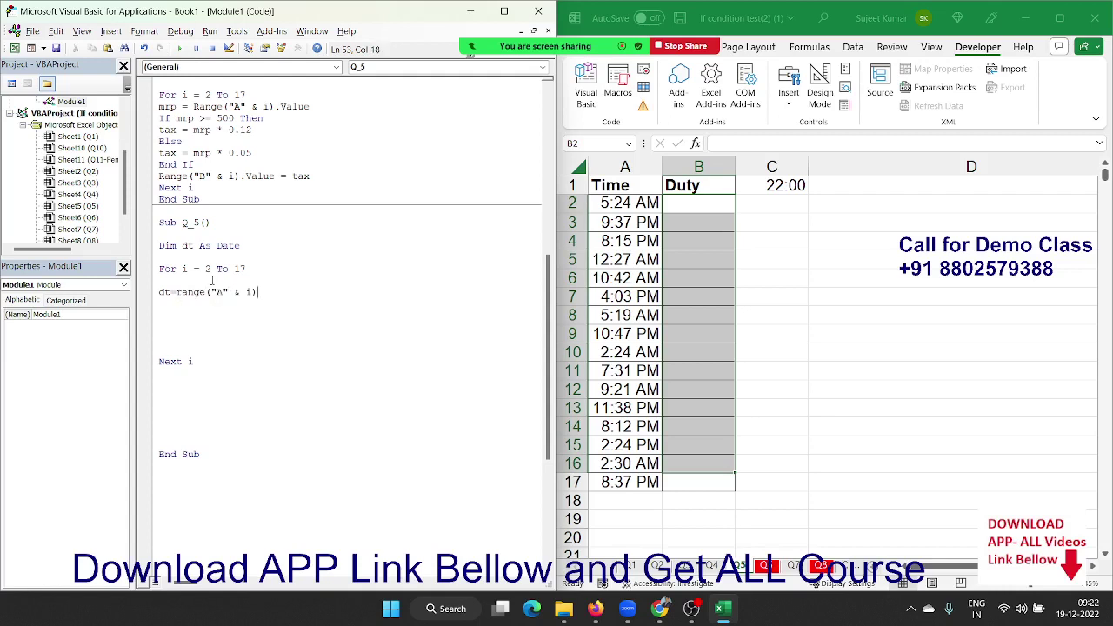
{"action": "type", "text": ".Value"}
{"action": "key", "text": "Return"}
{"action": "key", "text": "Return"}
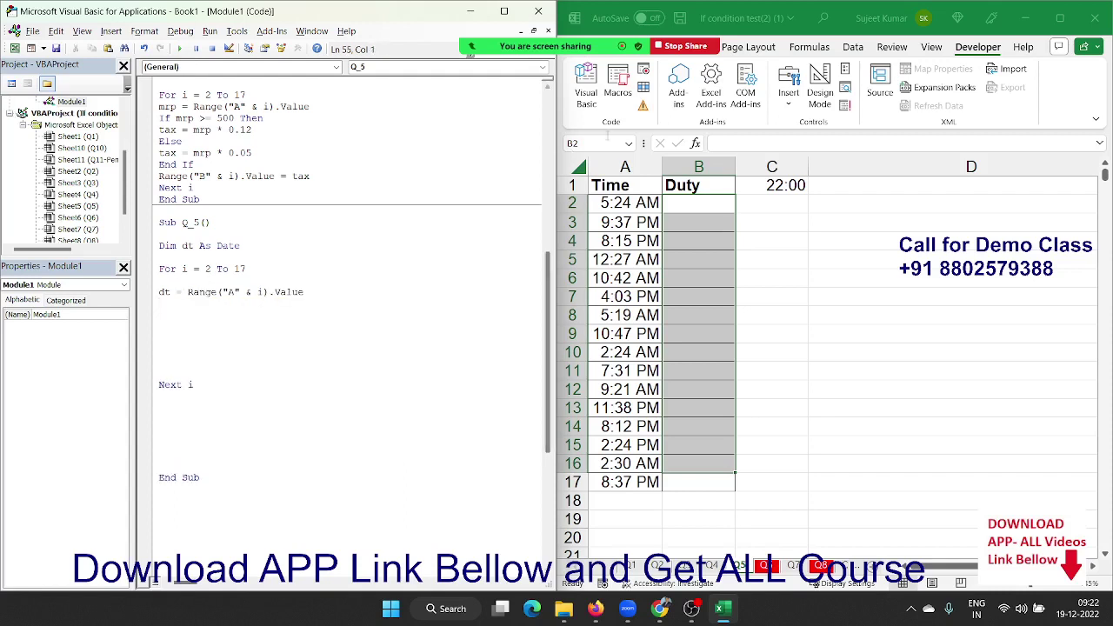
- Inside the loop, write "OT" to column B when dt > TimeValue("22:00:00")
{"action": "type", "text": "If "}
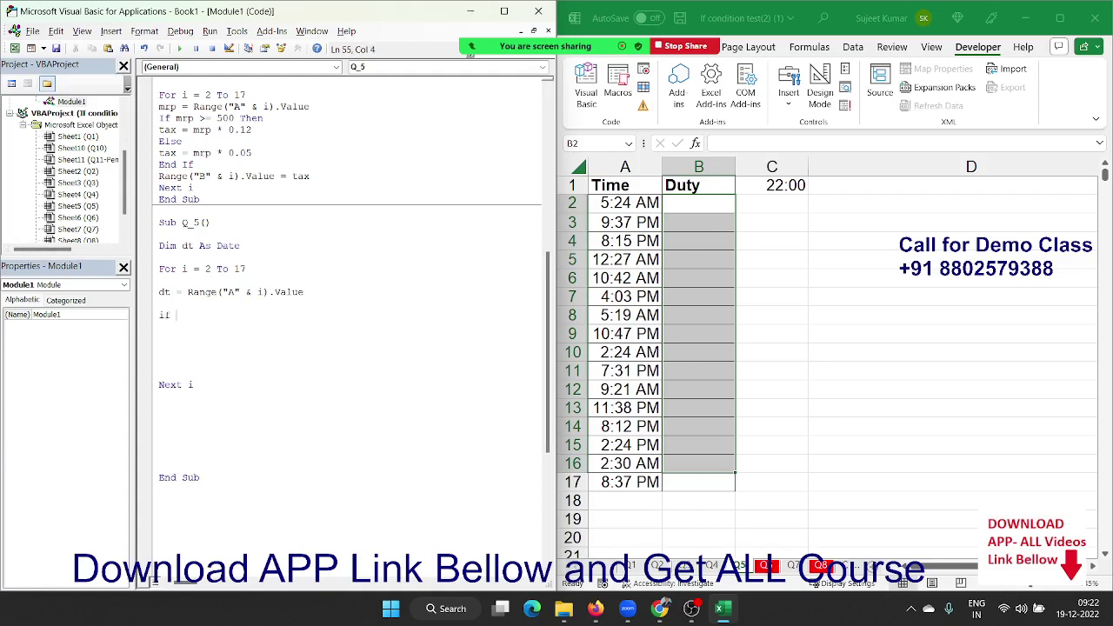
{"action": "type", "text": "dt "}
{"action": "type", "text": "> t"}
{"action": "type", "text": "imevalu"}
{"action": "type", "text": "e(\""}
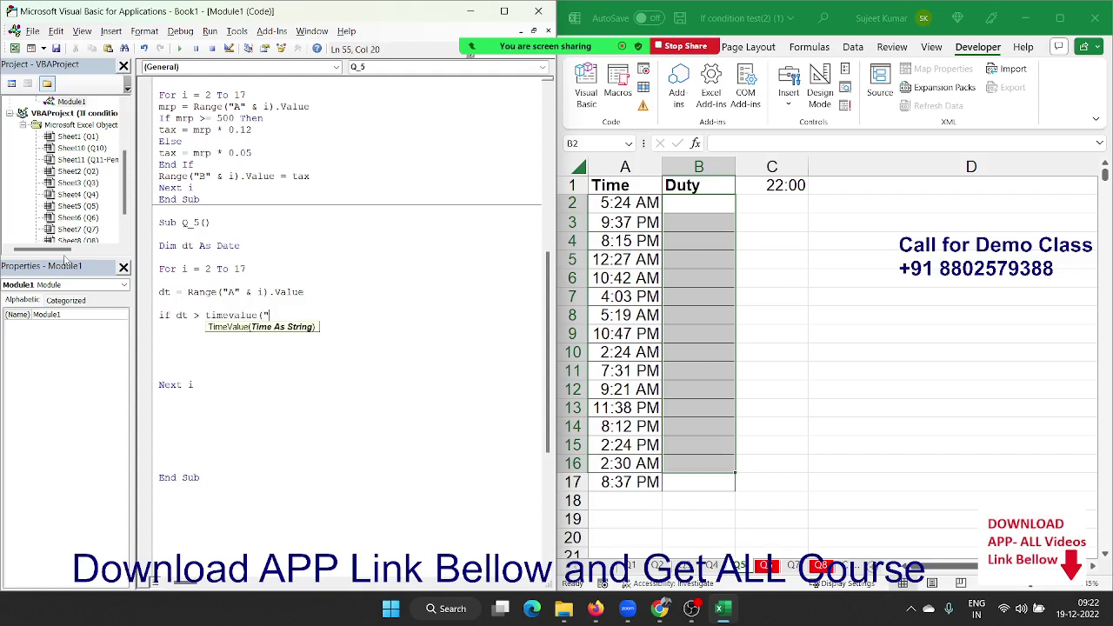
{"action": "type", "text": "22:"}
{"action": "type", "text": "00:00"}
{"action": "type", "text": ")"}
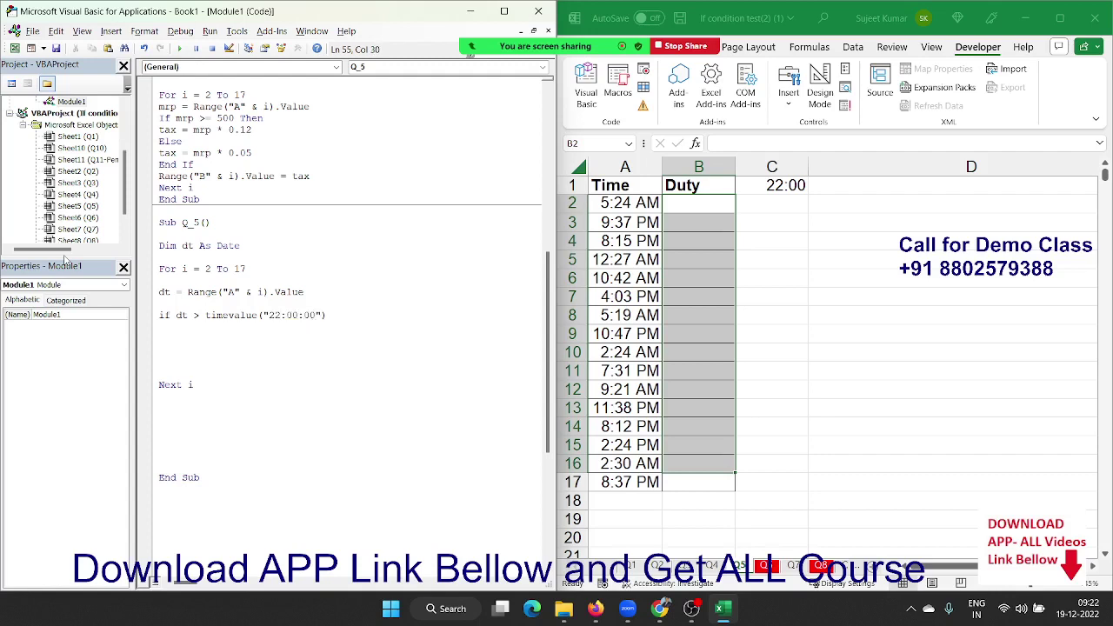
{"action": "type", "text": " Then"}
{"action": "key", "text": "Return"}
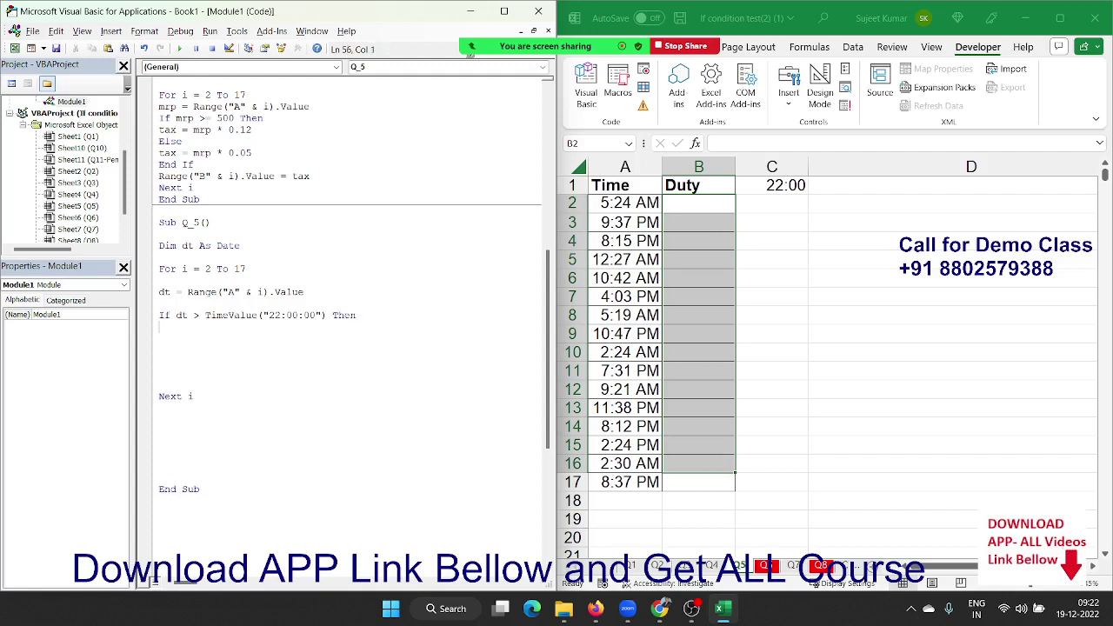
{"action": "type", "text": "range"}
{"action": "type", "text": "(\"B\" "}
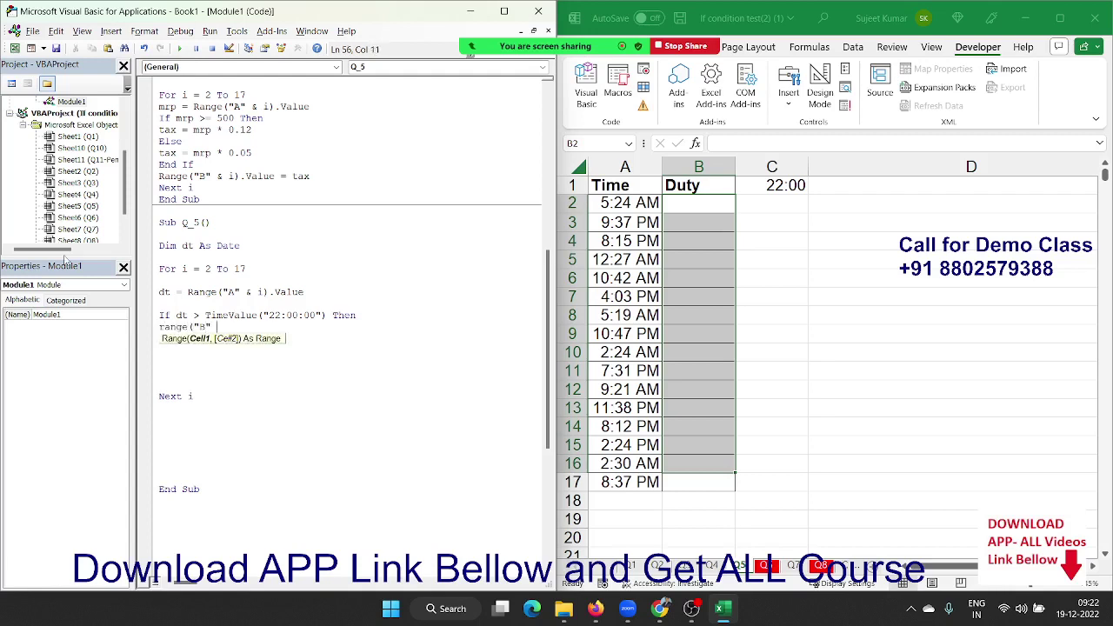
{"action": "type", "text": "& "}
{"action": "type", "text": "i)."}
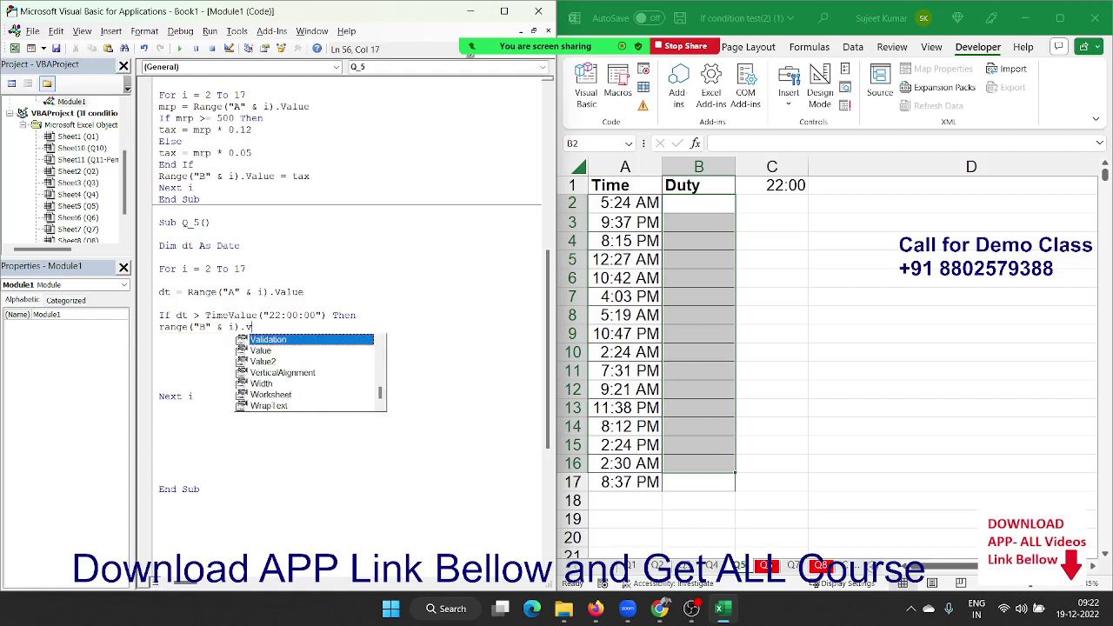
{"action": "type", "text": "Value = \""}
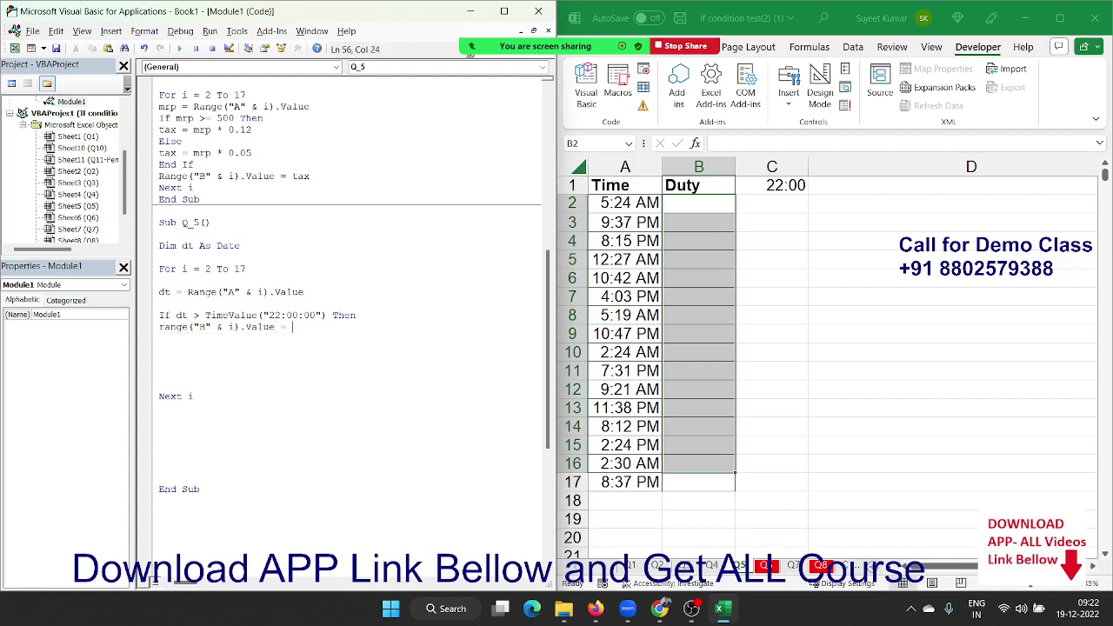
{"action": "type", "text": "OT"}
{"action": "key", "text": "BackSpace"}
{"action": "key", "text": "BackSpace"}
{"action": "type", "text": "O"}
{"action": "type", "text": "T\""}
{"action": "key", "text": "Return"}
- Add an Else branch writing "NT" to column B, and close with End If
{"action": "key", "text": "Up"}
{"action": "key", "text": "shift+Down"}
{"action": "key", "text": "ctrl+c"}
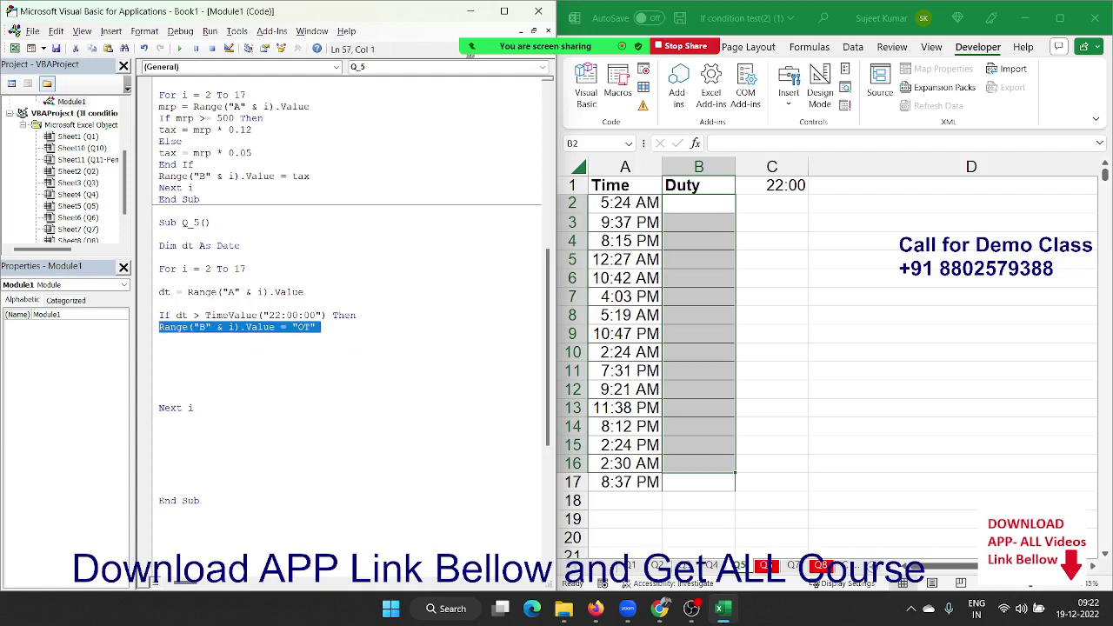
{"action": "left_click", "coordinate": [159, 338]}
{"action": "type", "text": "Else"}
{"action": "key", "text": "Return"}
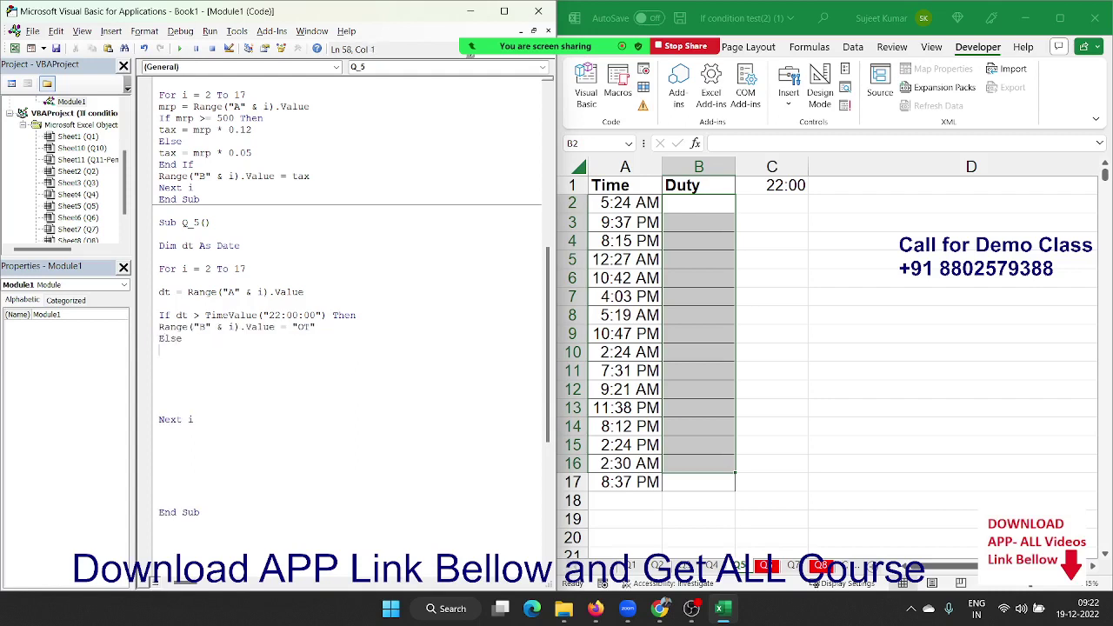
{"action": "key", "text": "ctrl+v"}
{"action": "type", "text": "end"}
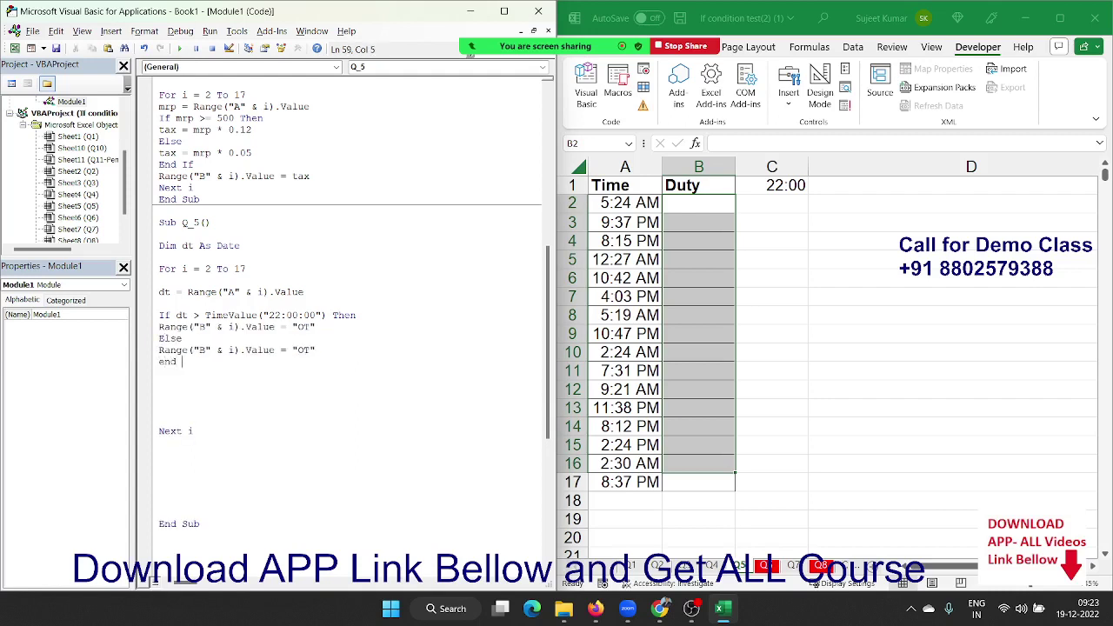
{"action": "type", "text": " if"}
{"action": "double_click", "coordinate": [299, 350]}
{"action": "type", "text": "N"}
{"action": "type", "text": "T"}
{"action": "left_click", "coordinate": [293, 334]}
- Run Q_5 to fill the Duty column with OT/NT, then delete the blank code lines
{"action": "left_click", "coordinate": [180, 49]}
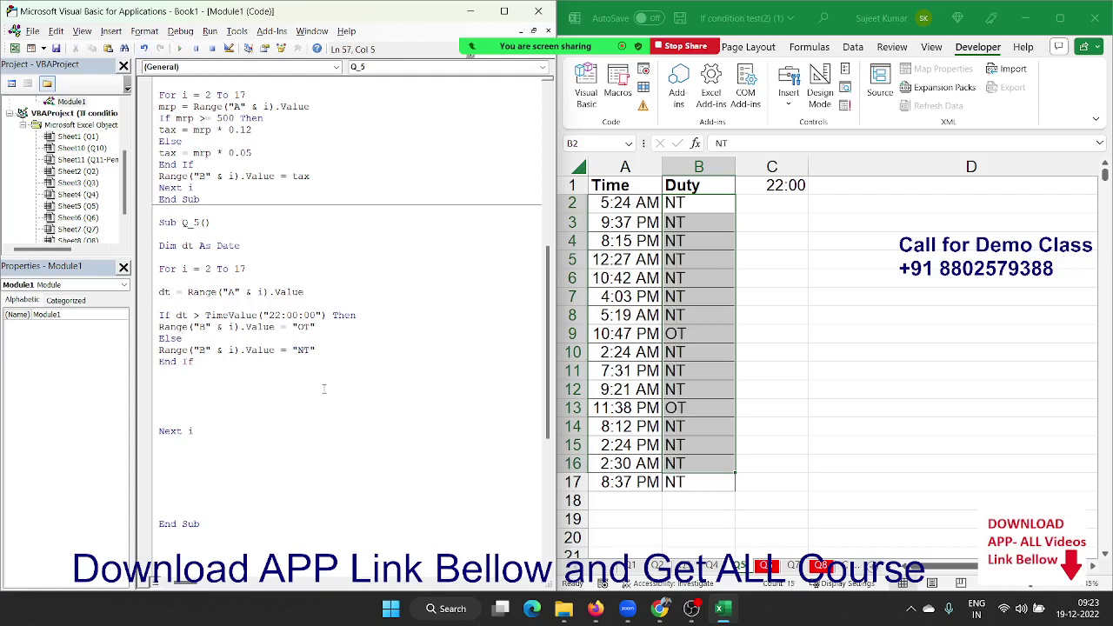
{"action": "key", "text": "BackSpace"}
{"action": "key", "text": "BackSpace"}
{"action": "key", "text": "BackSpace"}
{"action": "key", "text": "BackSpace"}
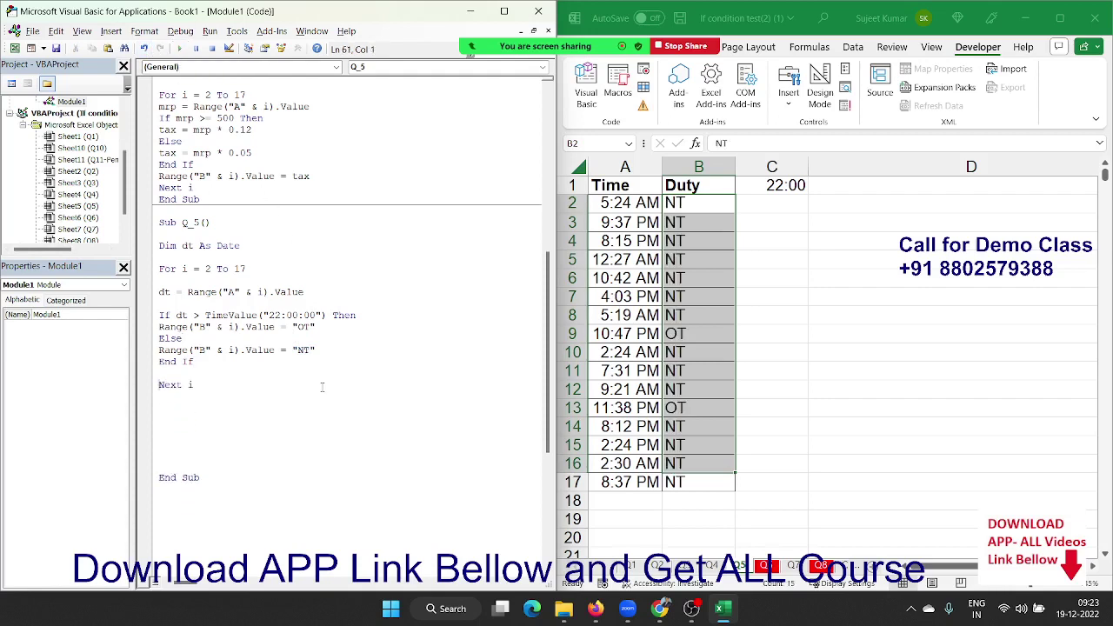
{"action": "key", "text": "Delete"}
{"action": "key", "text": "Down"}
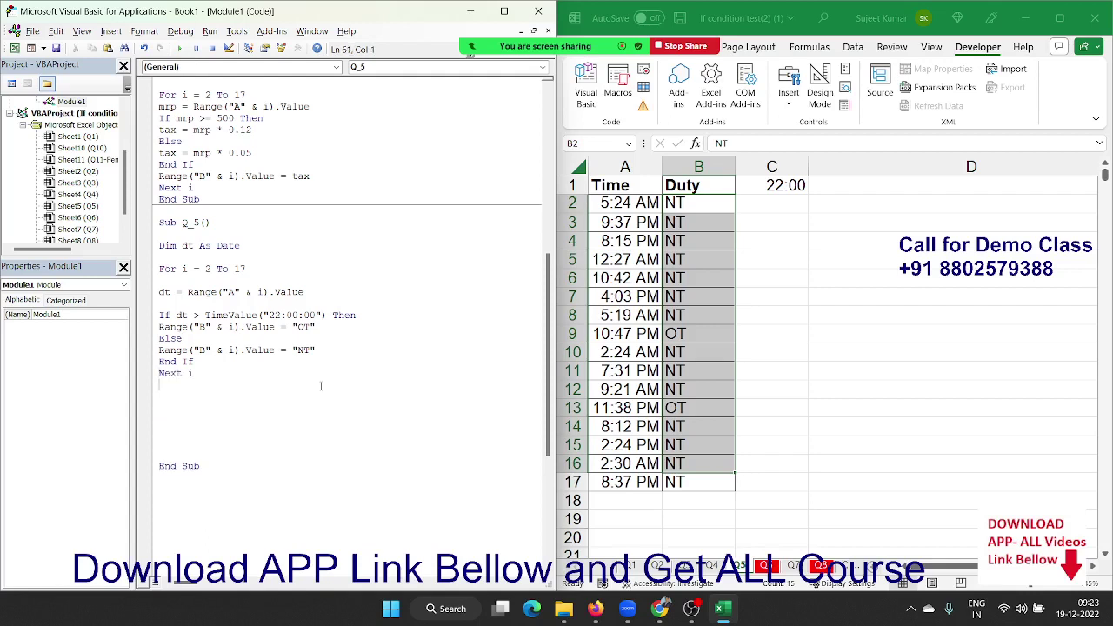
{"action": "key", "text": "Delete"}
{"action": "key", "text": "Delete"}
{"action": "key", "text": "Delete"}
{"action": "key", "text": "Delete"}
{"action": "key", "text": "Delete"}
{"action": "key", "text": "Delete"}
{"action": "key", "text": "Delete"}
{"action": "key", "text": "Up"}
{"action": "key", "text": "Up"}
{"action": "key", "text": "Up"}
{"action": "key", "text": "Delete"}
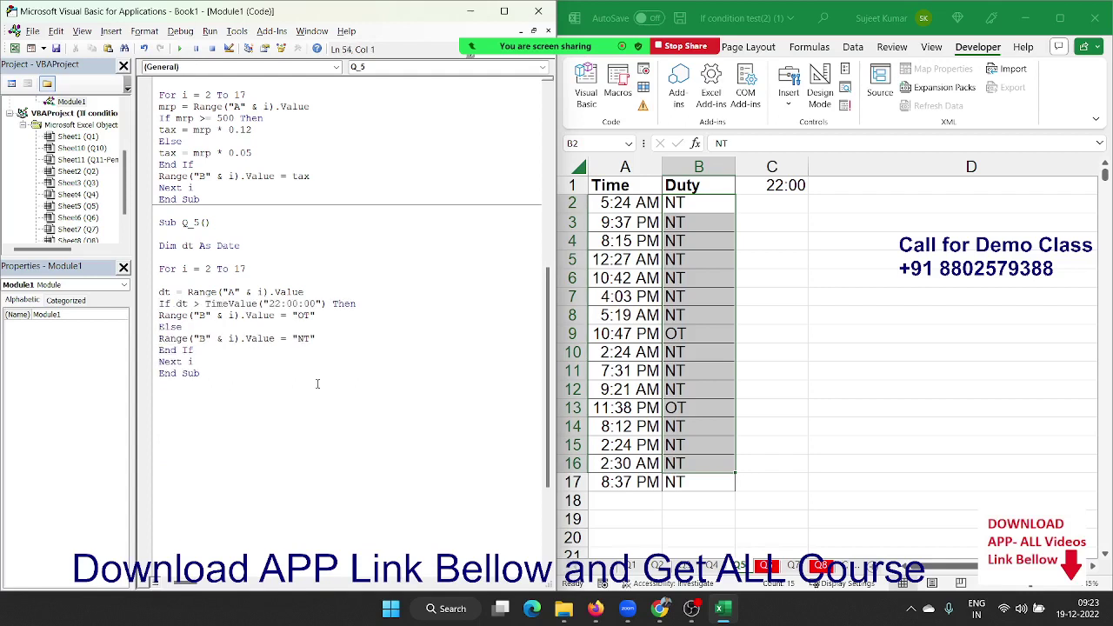
{"action": "key", "text": "Down"}
{"action": "key", "text": "Down"}
{"action": "key", "text": "Down"}
{"action": "key", "text": "Down"}
{"action": "key", "text": "Down"}
{"action": "key", "text": "Down"}
{"action": "key", "text": "Down"}
{"action": "key", "text": "Down"}
{"action": "key", "text": "Down"}
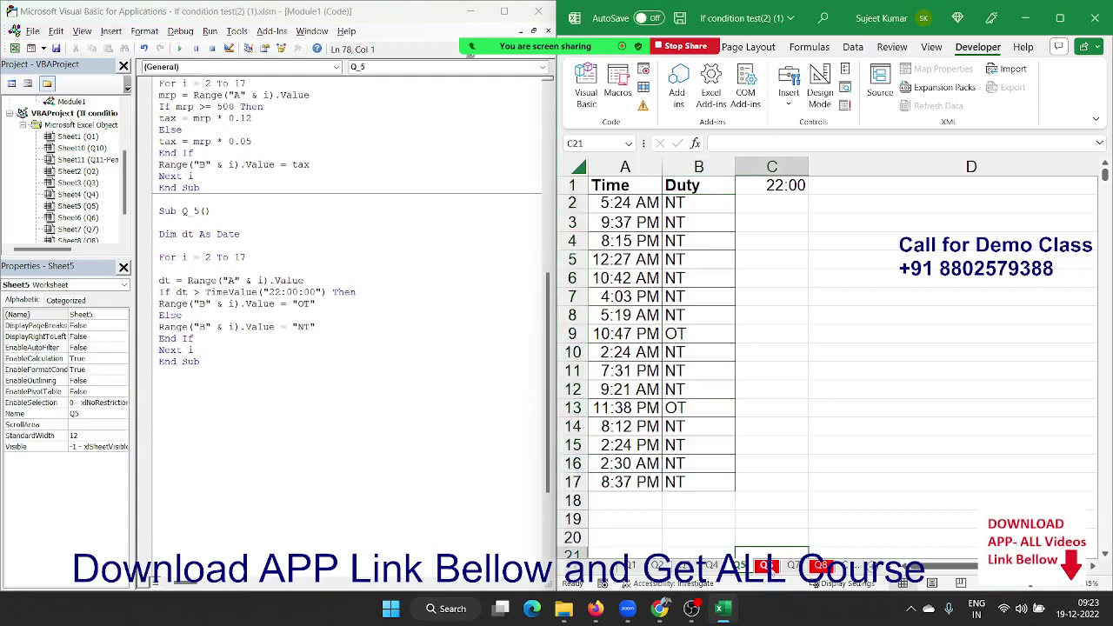
- Switch to the Q6 sheet and view its empty 'Result with And' and 'Result with nested If' columns
{"action": "left_click", "coordinate": [766, 566]}
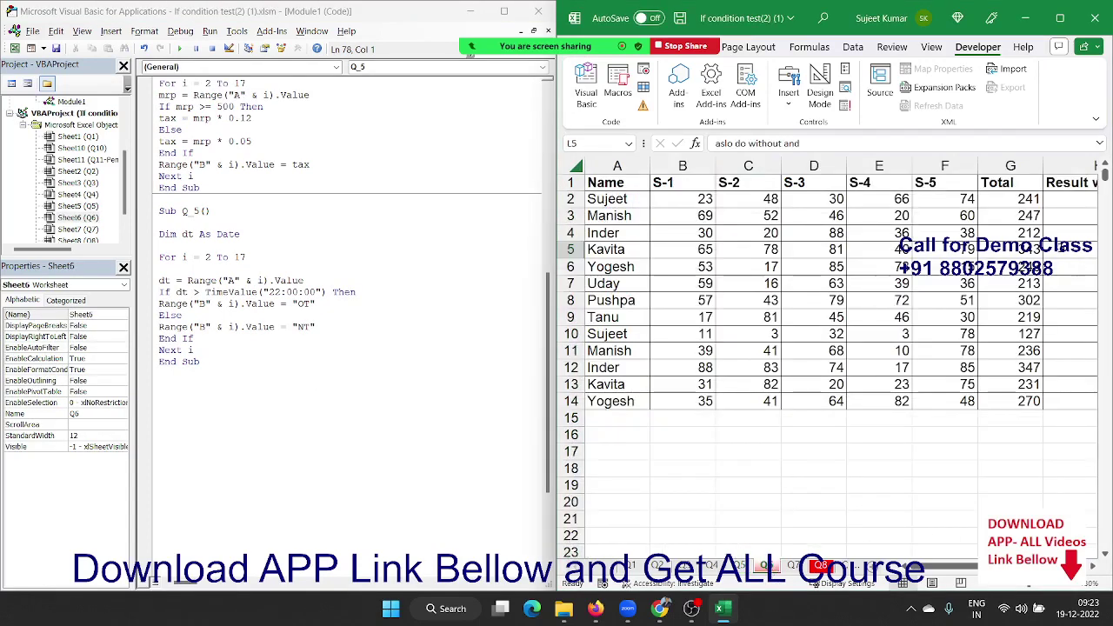
{"action": "left_click", "coordinate": [1087, 255]}
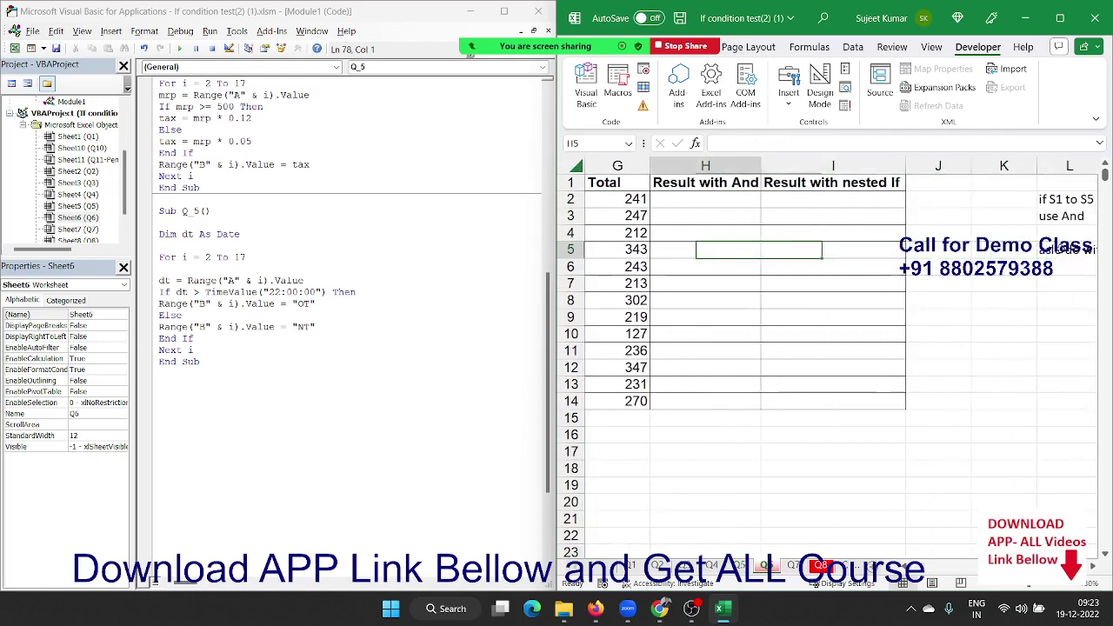
{"action": "key", "text": "Left"}
{"action": "key", "text": "Left"}
{"action": "key", "text": "Left"}
{"action": "key", "text": "Left"}
{"action": "key", "text": "Left"}
{"action": "key", "text": "Left"}
{"action": "key", "text": "Left"}
{"action": "key", "text": "Left"}
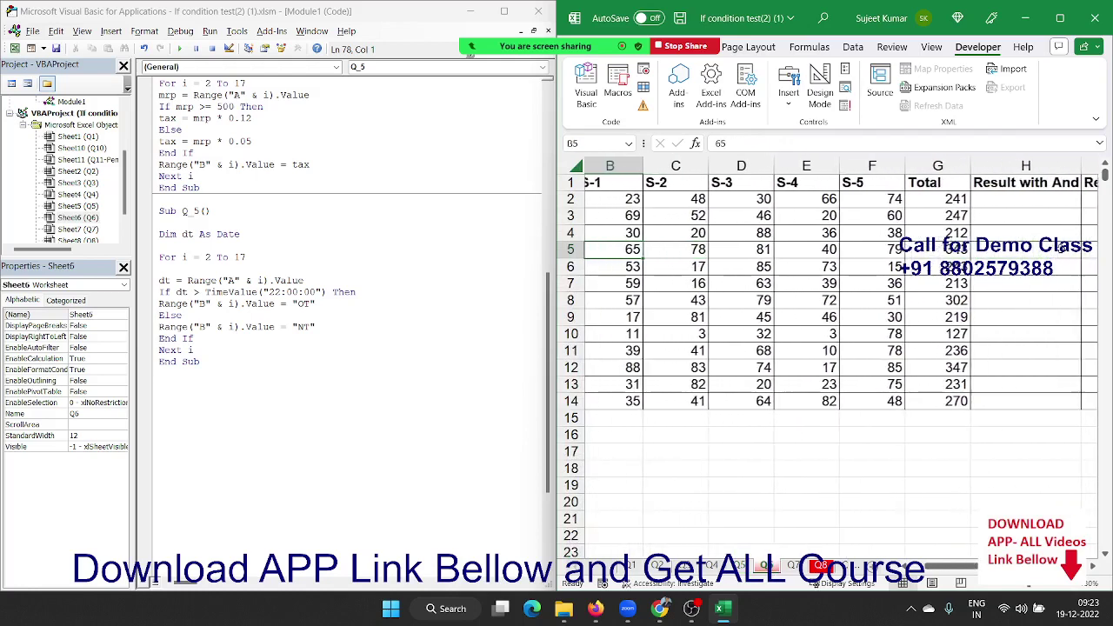
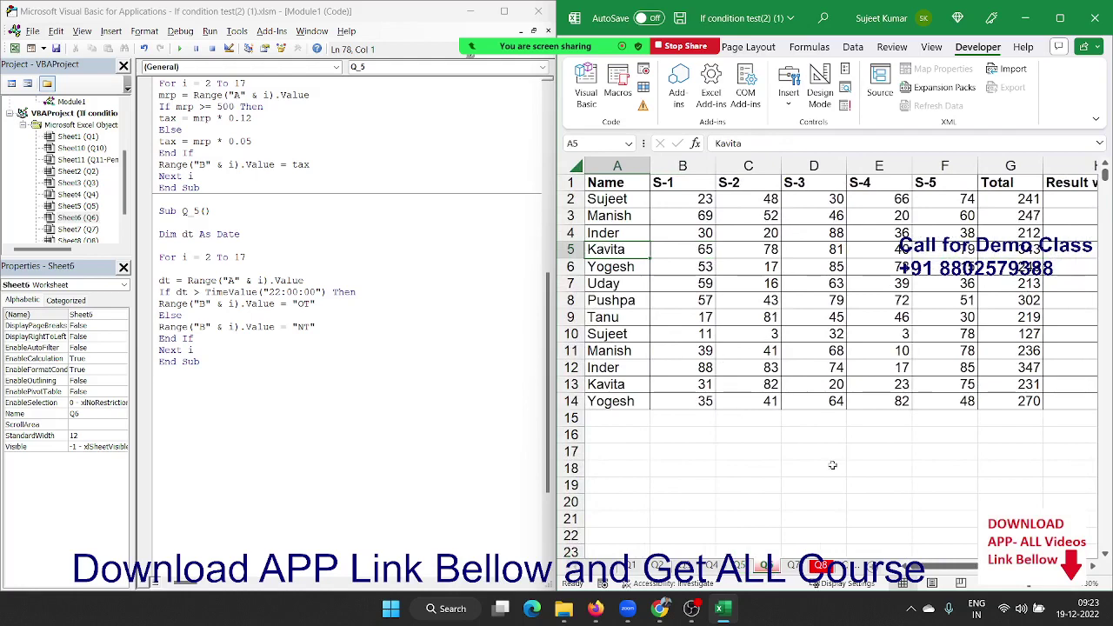
- Review the Q7 sheet's Name, Marks and Grade table alongside its grade criteria
{"action": "left_click", "coordinate": [789, 570]}
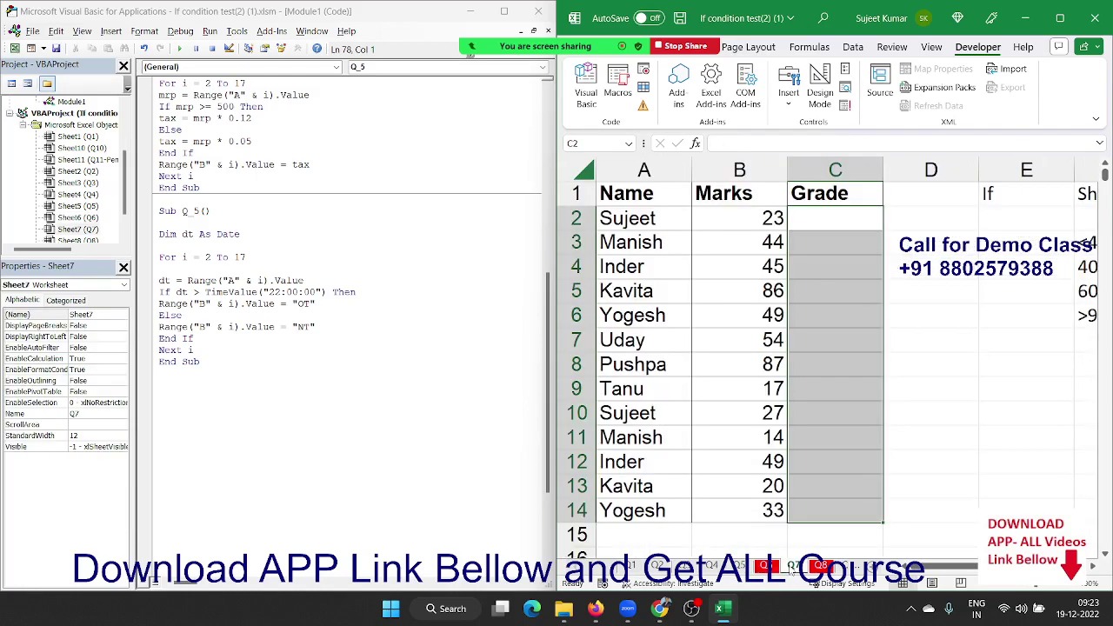
{"action": "left_click", "coordinate": [821, 305]}
{"action": "left_click", "coordinate": [842, 211]}
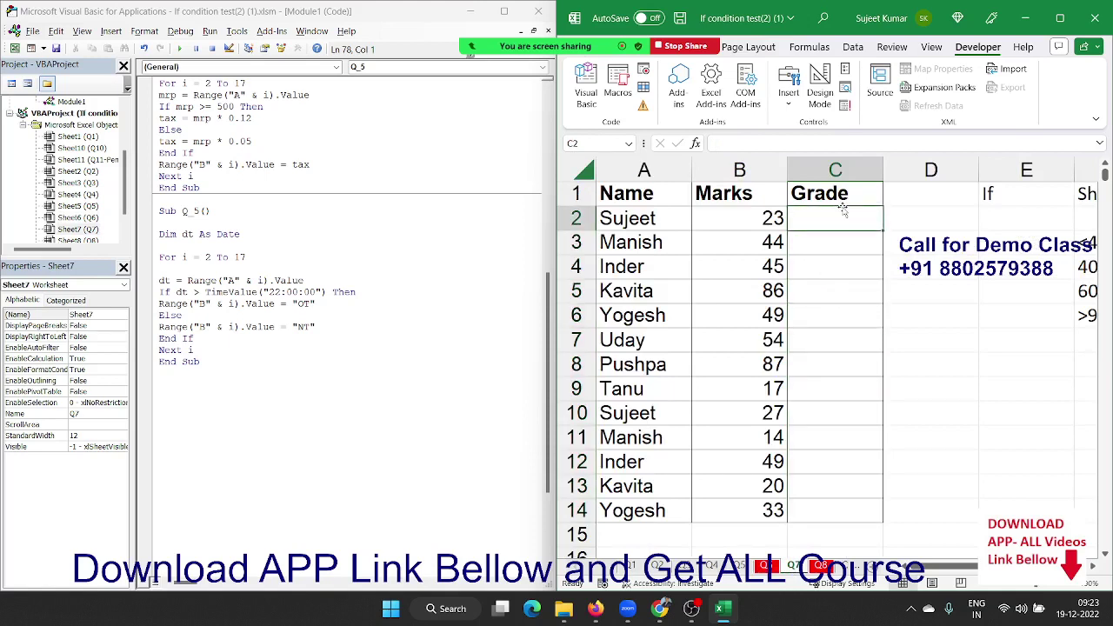
{"action": "key", "text": "Right"}
{"action": "key", "text": "Right"}
{"action": "key", "text": "Right"}
{"action": "key", "text": "Right"}
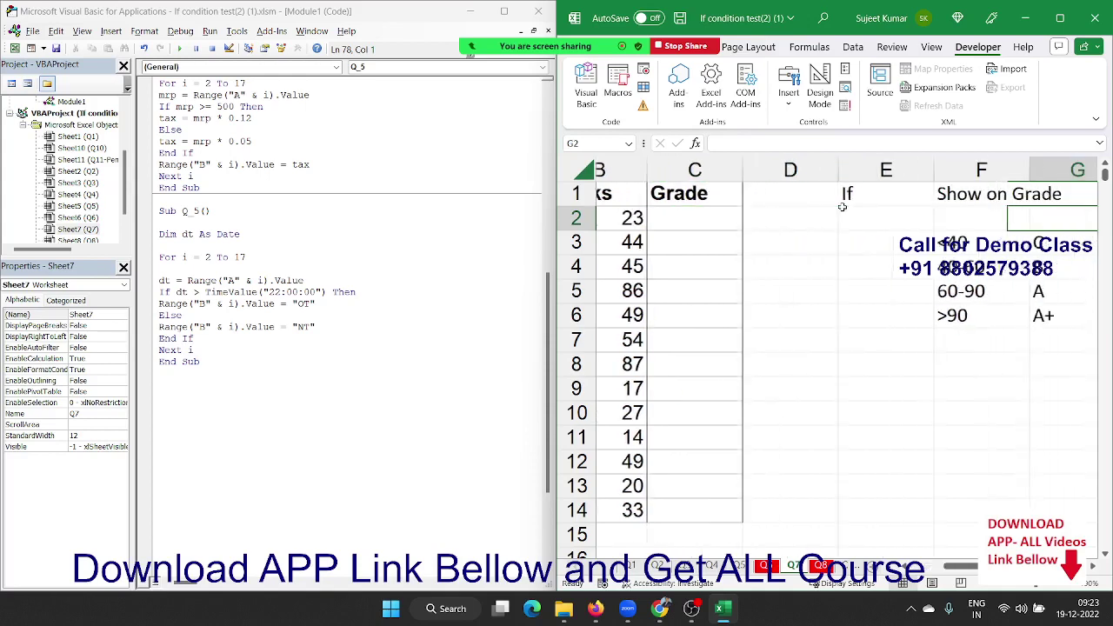
{"action": "key", "text": "Down"}
{"action": "key", "text": "Down"}
{"action": "key", "text": "Left"}
{"action": "key", "text": "Left"}
{"action": "key", "text": "Left"}
{"action": "key", "text": "Left"}
{"action": "key", "text": "Left"}
{"action": "key", "text": "Left"}
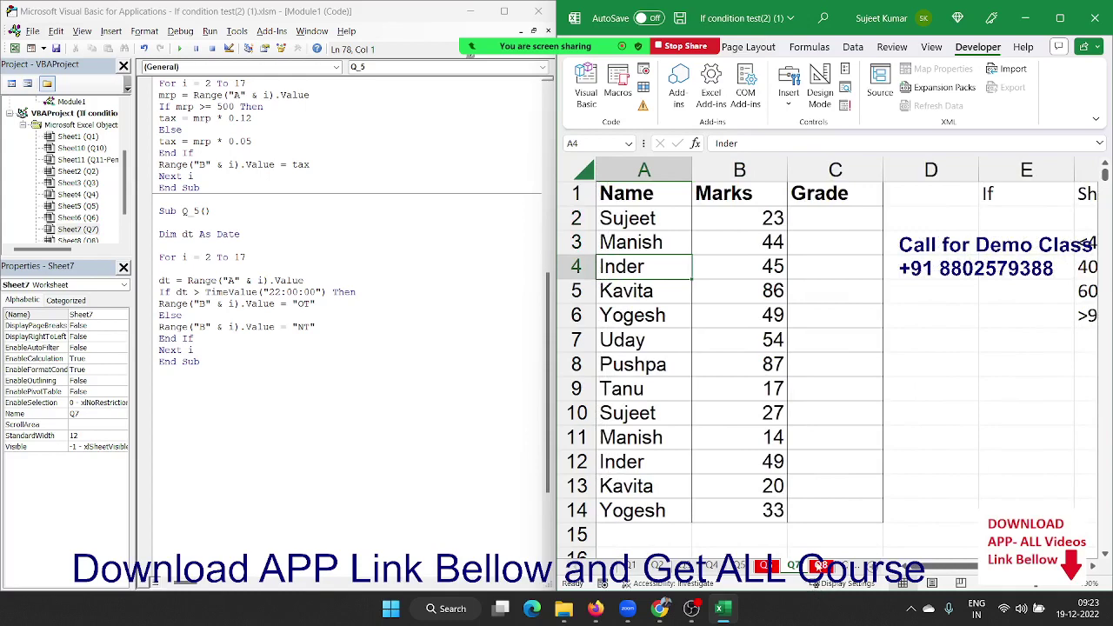
- On sheet Q8, select the Incentive and add-on cells B3:C18
{"action": "left_click", "coordinate": [821, 566]}
{"action": "left_click", "coordinate": [762, 220]}
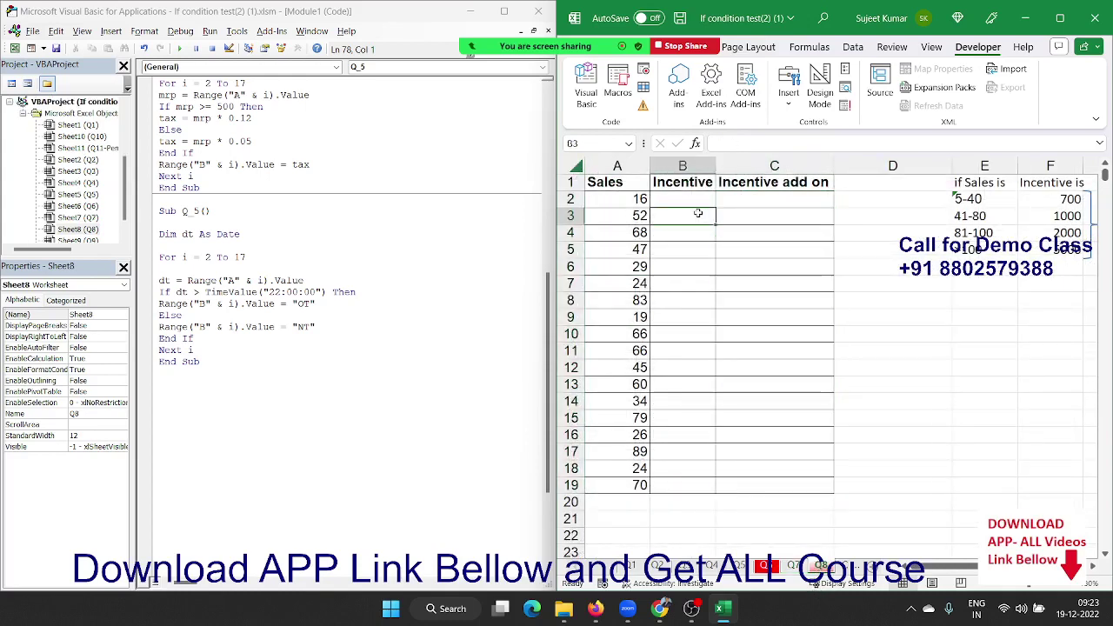
{"action": "left_click_drag", "start_coordinate": [701, 215], "coordinate": [787, 486]}
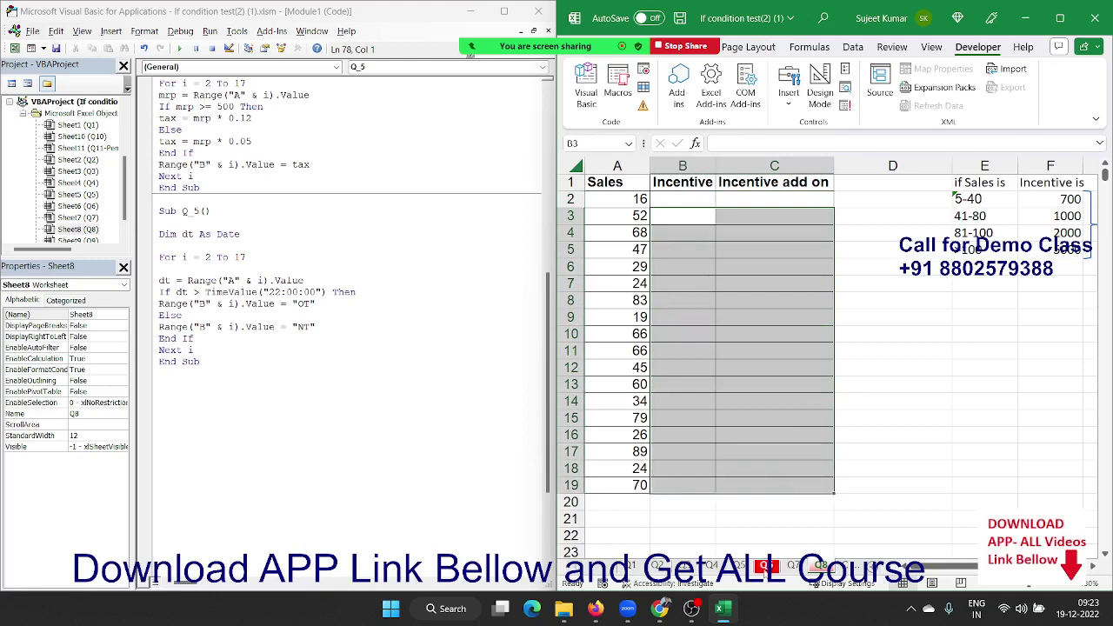
- Start a new Sub Q_8() procedure below the existing code in Module1
{"action": "left_click", "coordinate": [313, 314]}
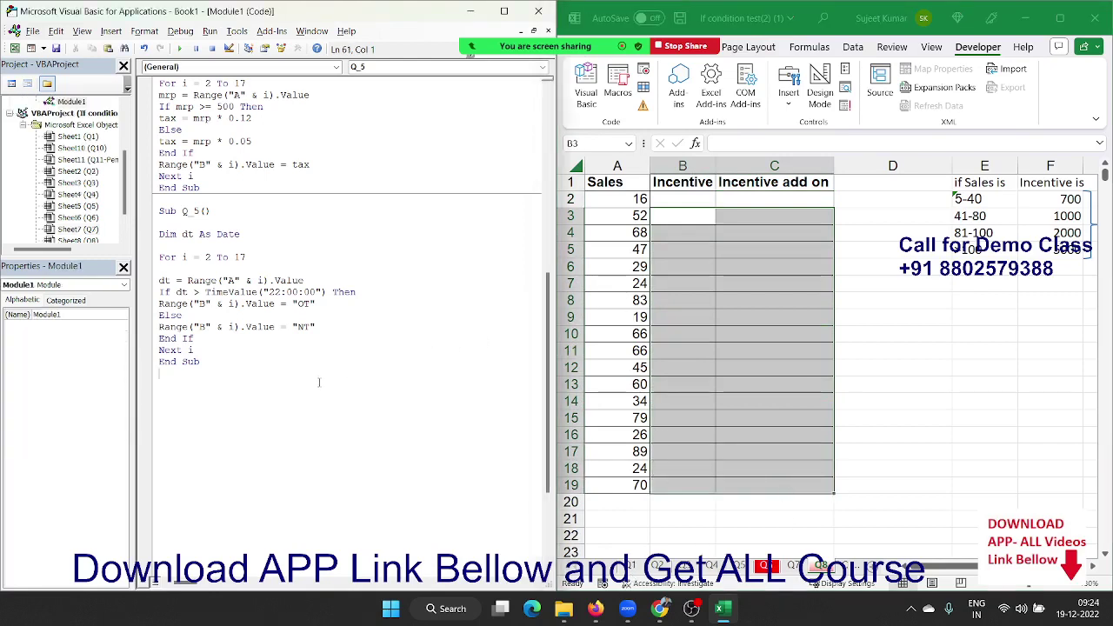
{"action": "scroll", "coordinate": [294, 364], "scroll_direction": "down", "scroll_amount": 4}
{"action": "type", "text": "sub "}
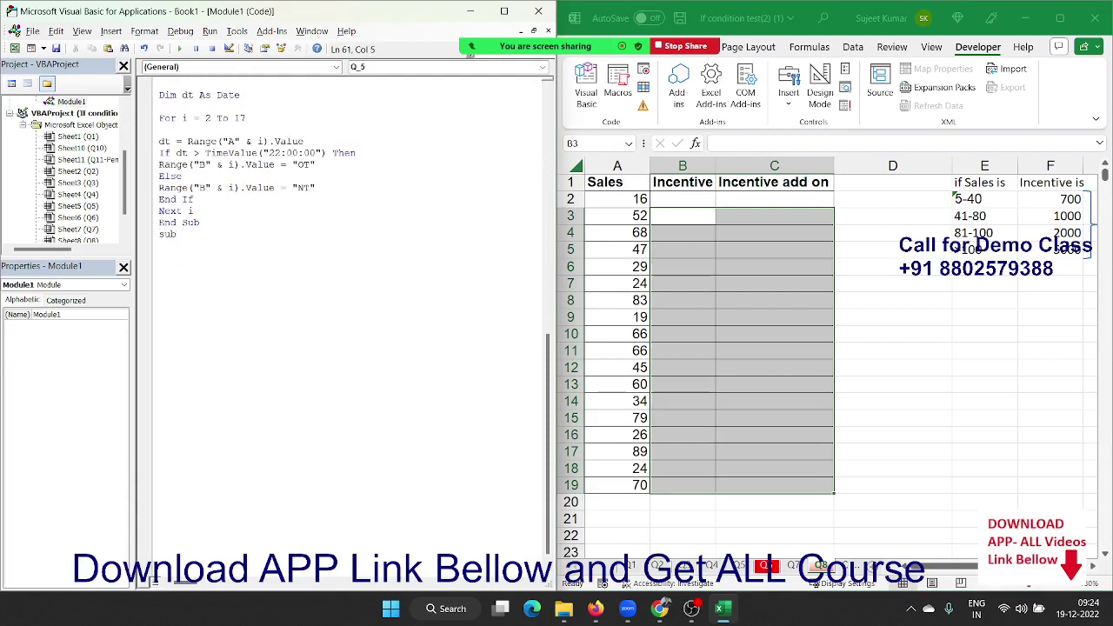
{"action": "type", "text": "Q_"}
{"action": "type", "text": "8()"}
{"action": "key", "text": "Return"}
{"action": "key", "text": "Return"}
{"action": "key", "text": "Return"}
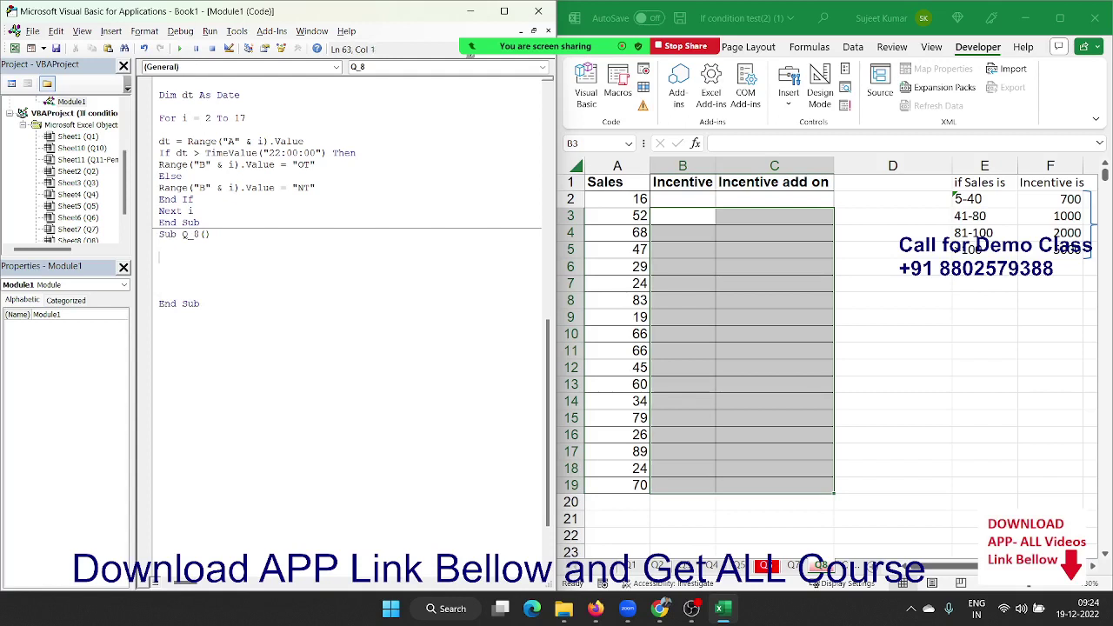
- Declare s, r As Long in Q_8 and begin a 'for 2 to 19' loop line
{"action": "type", "text": "dim "}
{"action": "type", "text": "s"}
{"action": "type", "text": ",i"}
{"action": "key", "text": "BackSpace"}
{"action": "type", "text": "r as "}
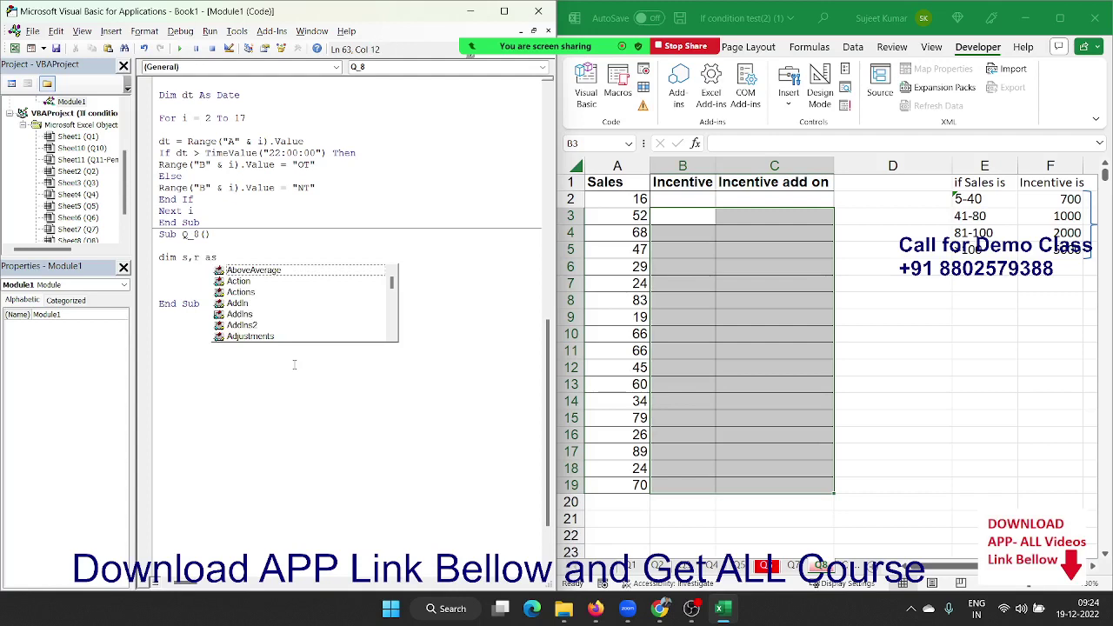
{"action": "type", "text": "long"}
{"action": "key", "text": "Return"}
{"action": "key", "text": "Return"}
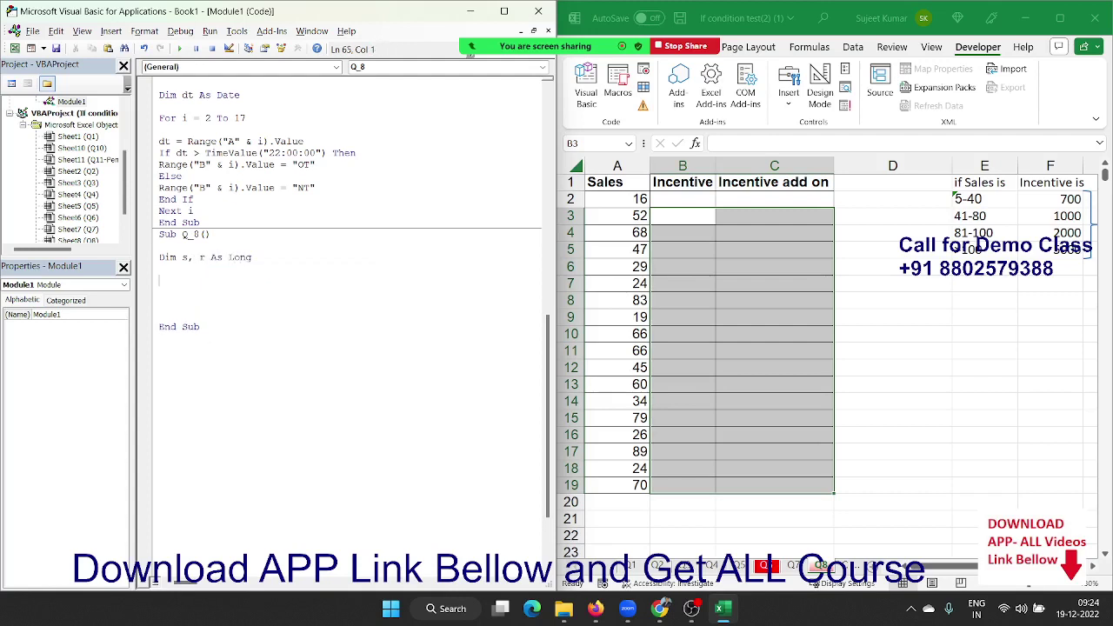
{"action": "type", "text": "for "}
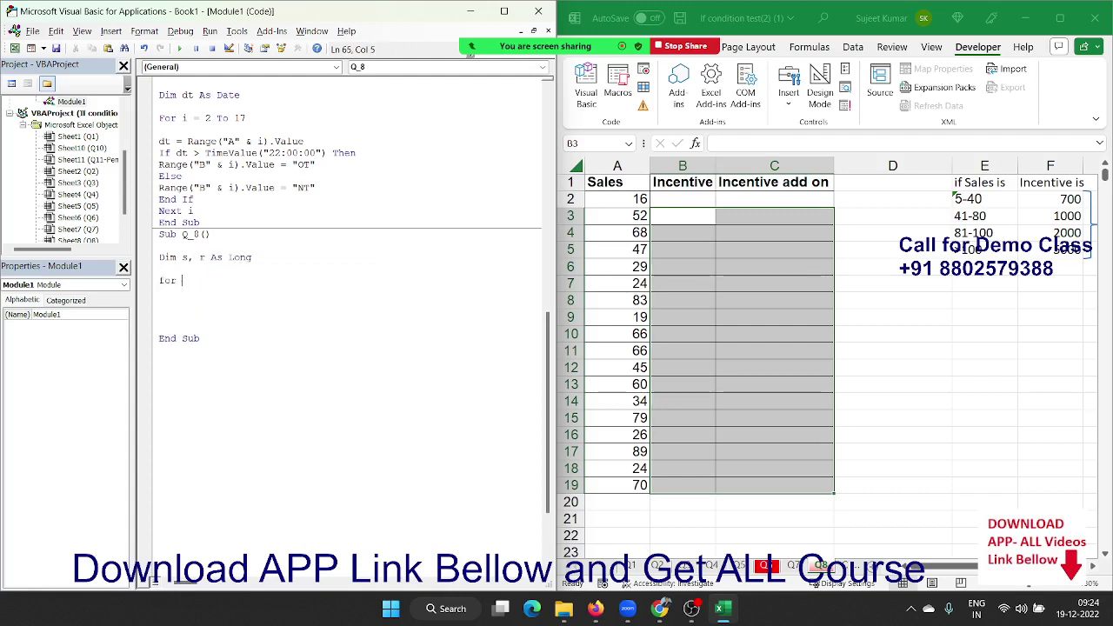
{"action": "type", "text": "2 to "}
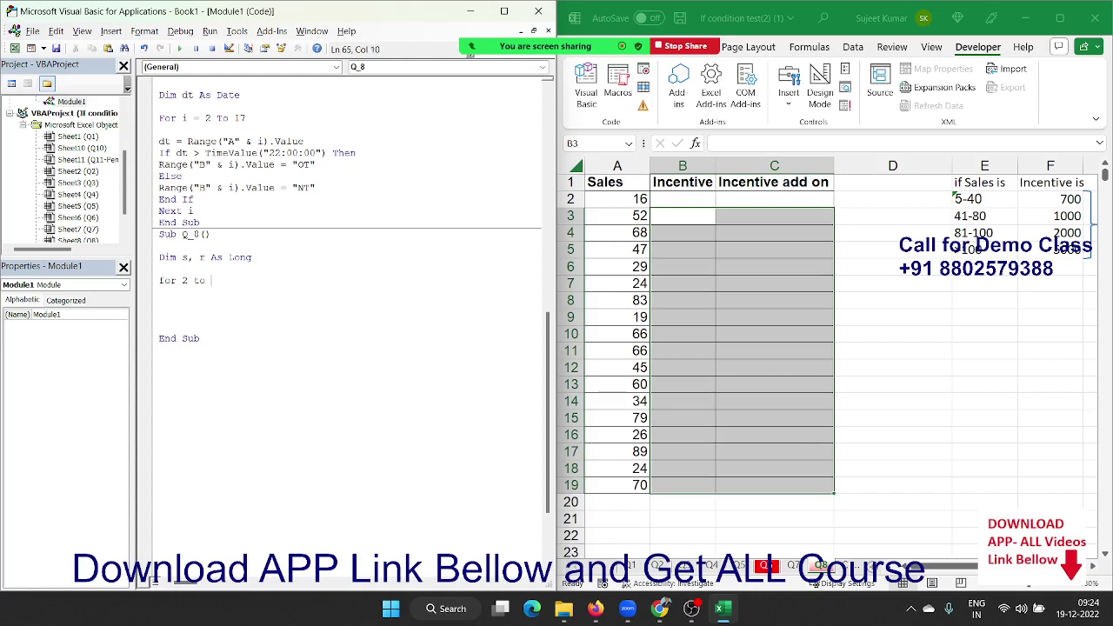
{"action": "type", "text": "19"}
{"action": "key", "text": "Return"}
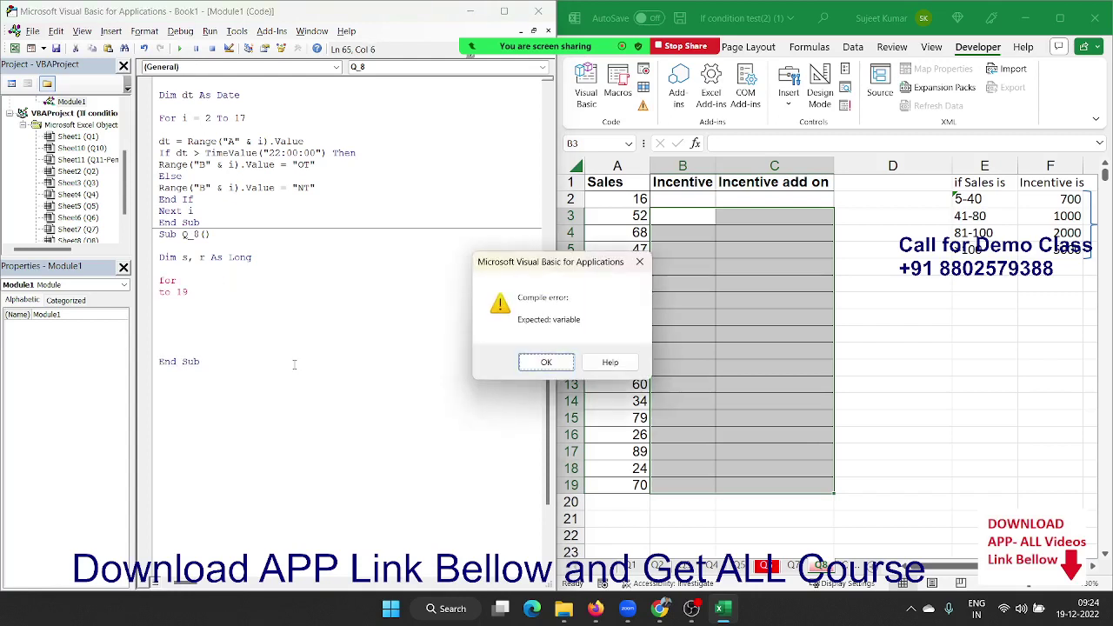
- Fix the loop header to For i = 2 To 19 and close it with Next i
{"action": "key", "text": "Return"}
{"action": "key", "text": "Delete"}
{"action": "type", "text": "i"}
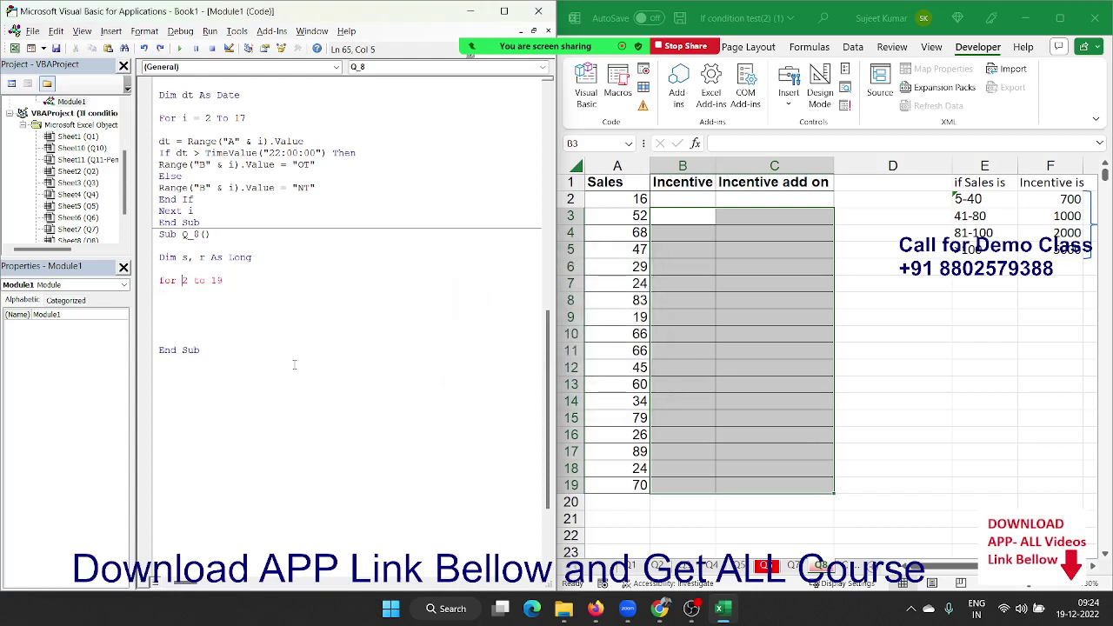
{"action": "type", "text": "="}
{"action": "key", "text": "End"}
{"action": "key", "text": "Return"}
{"action": "key", "text": "Return"}
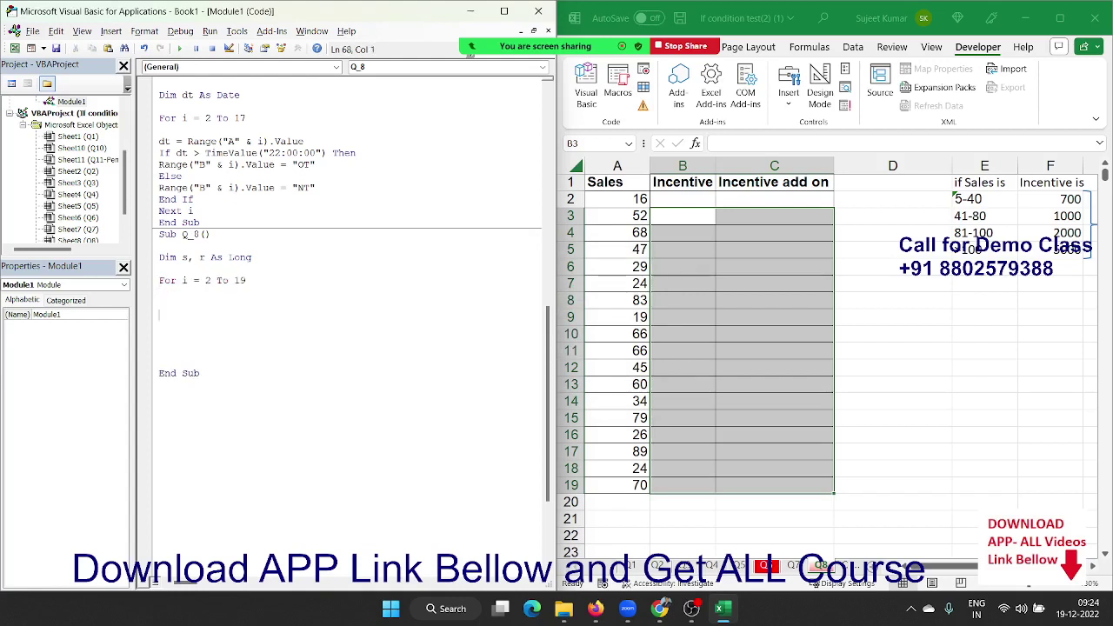
{"action": "type", "text": "nc"}
{"action": "type", "text": "xt"}
{"action": "type", "text": "i"}
{"action": "key", "text": "Up"}
{"action": "key", "text": "Return"}
{"action": "key", "text": "Up"}
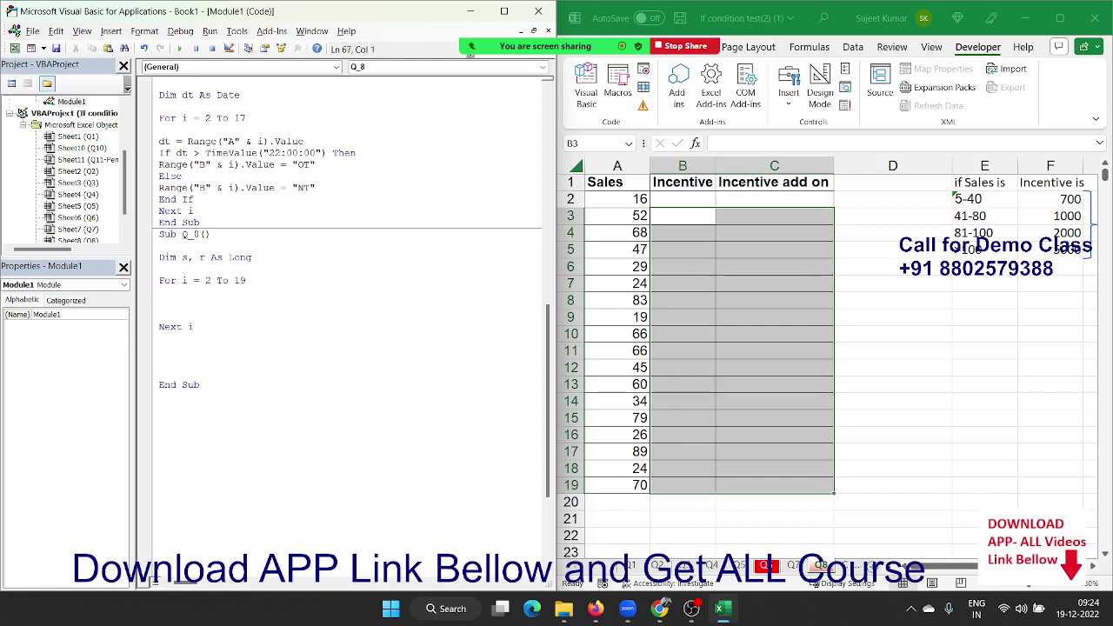
- Replace the end value 19 with Range("A65000").End(xlUp).Row
{"action": "left_click", "coordinate": [281, 280]}
{"action": "double_click", "coordinate": [240, 280]}
{"action": "type", "text": "r"}
{"action": "type", "text": "ange(\""}
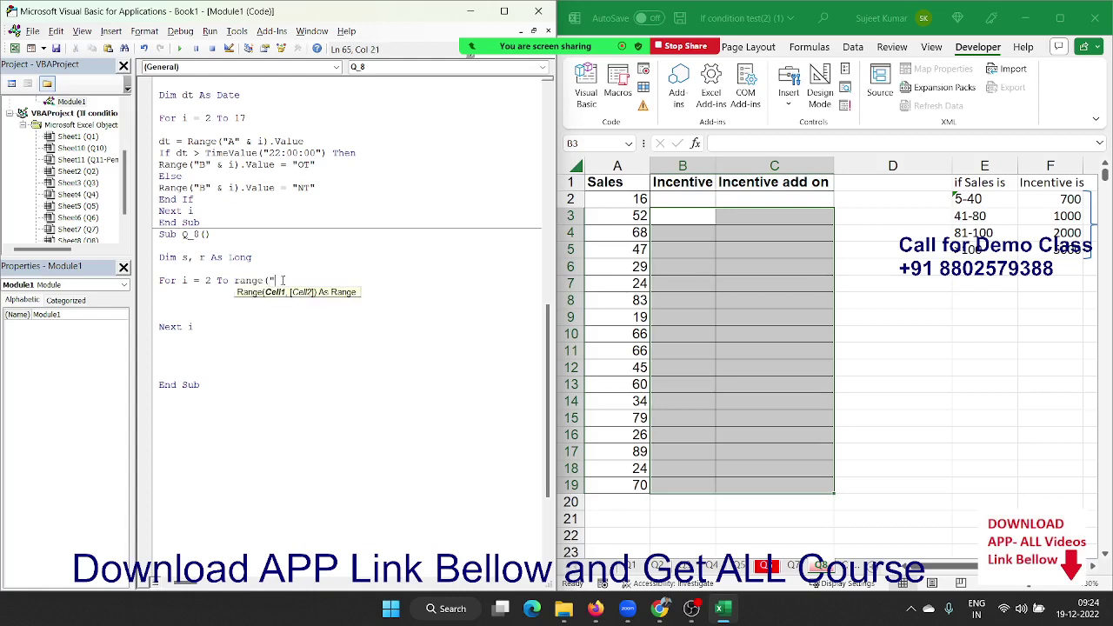
{"action": "type", "text": "A65000"}
{"action": "type", "text": "\").En"}
{"action": "key", "text": "Tab"}
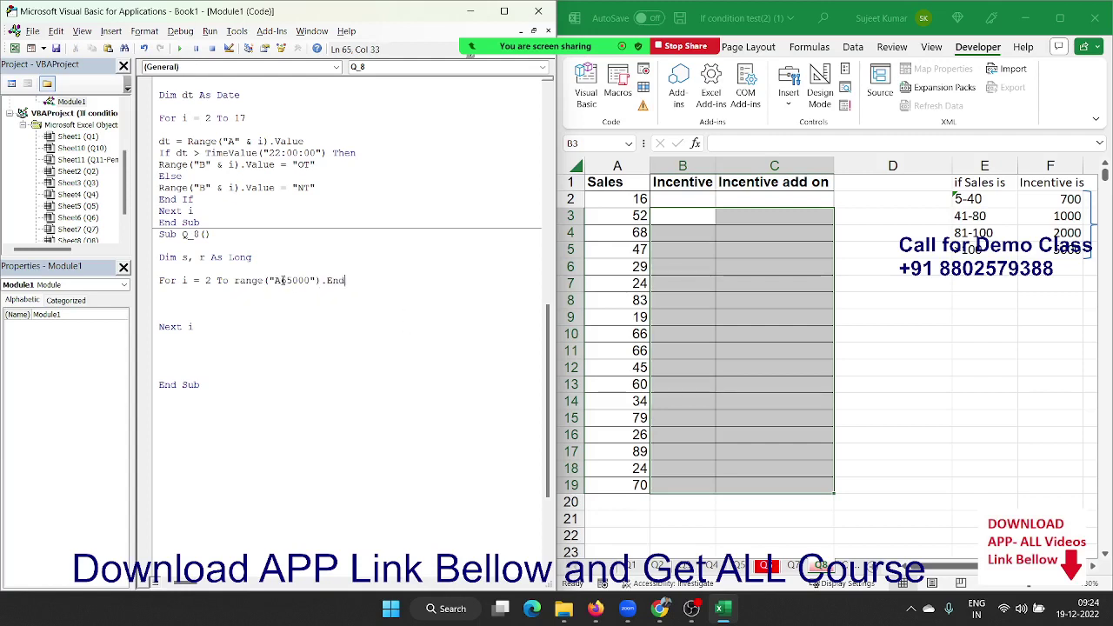
{"action": "type", "text": "(xlu"}
{"action": "key", "text": "Tab"}
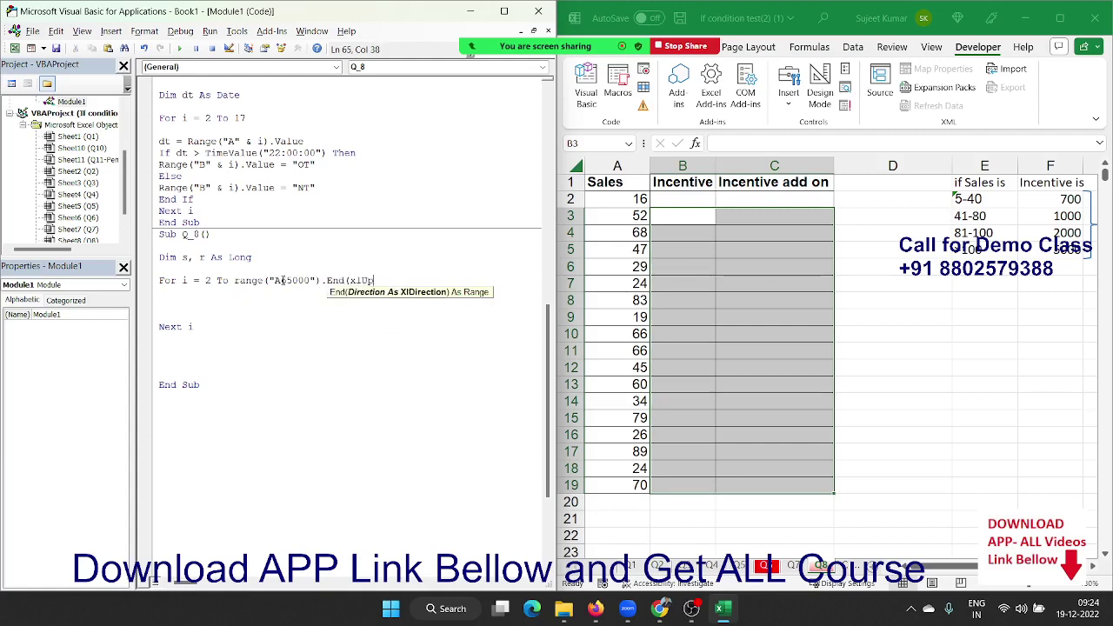
{"action": "type", "text": ").row"}
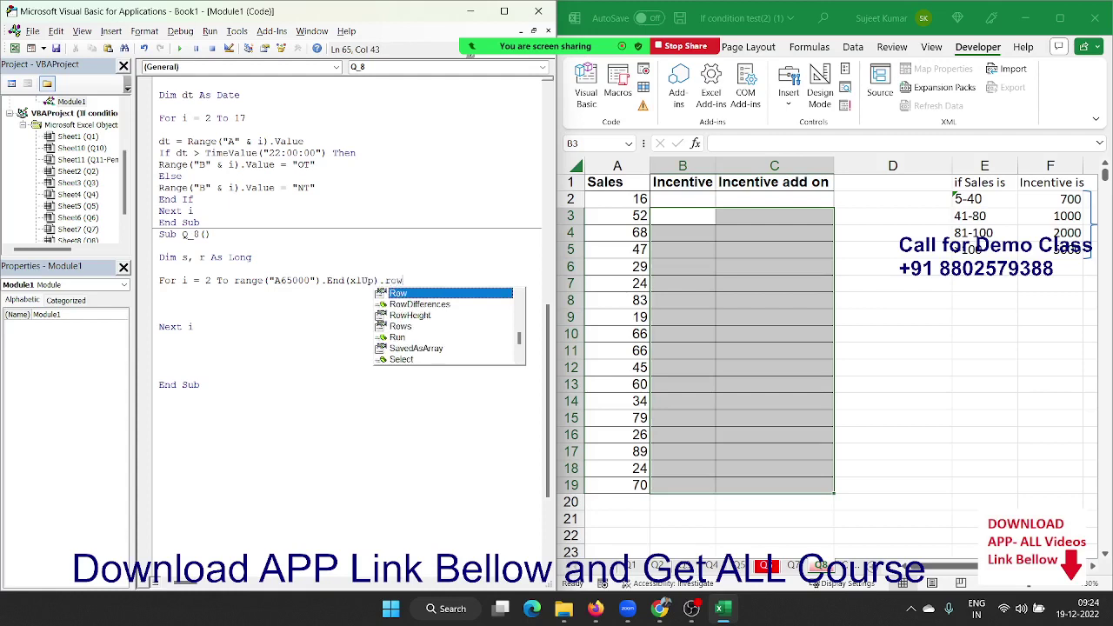
{"action": "key", "text": "Return"}
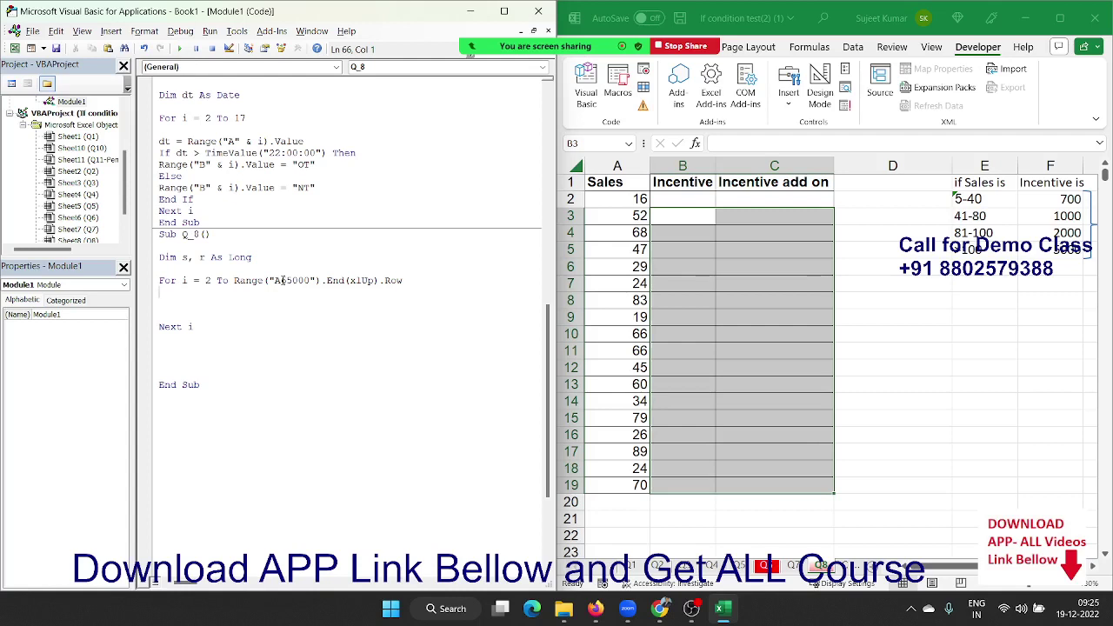
- Inside the loop add s = Range("A" & i).Value, then begin a Select Case s line
{"action": "key", "text": "Return"}
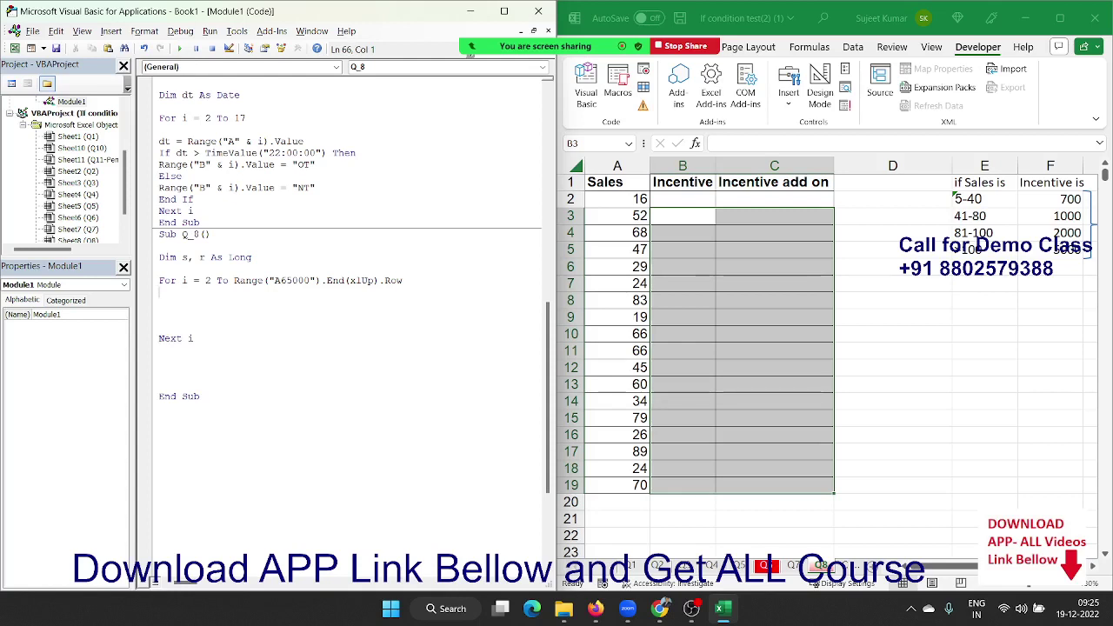
{"action": "type", "text": "s="}
{"action": "type", "text": "range("}
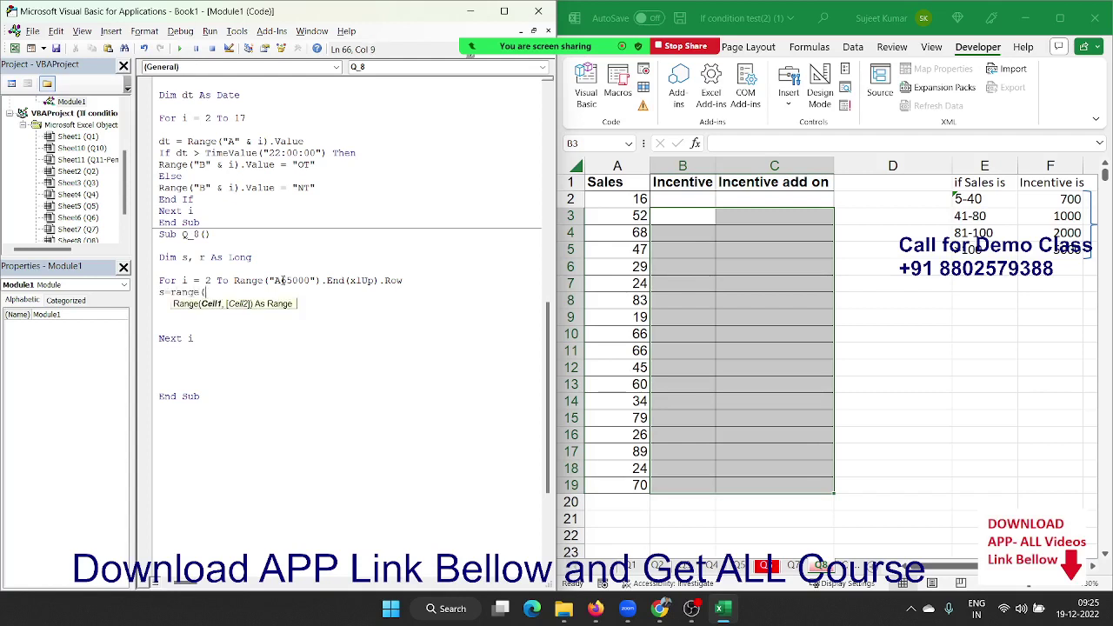
{"action": "type", "text": "\"A2"}
{"action": "key", "text": "BackSpace"}
{"action": "type", "text": "& 2"}
{"action": "type", "text": ")"}
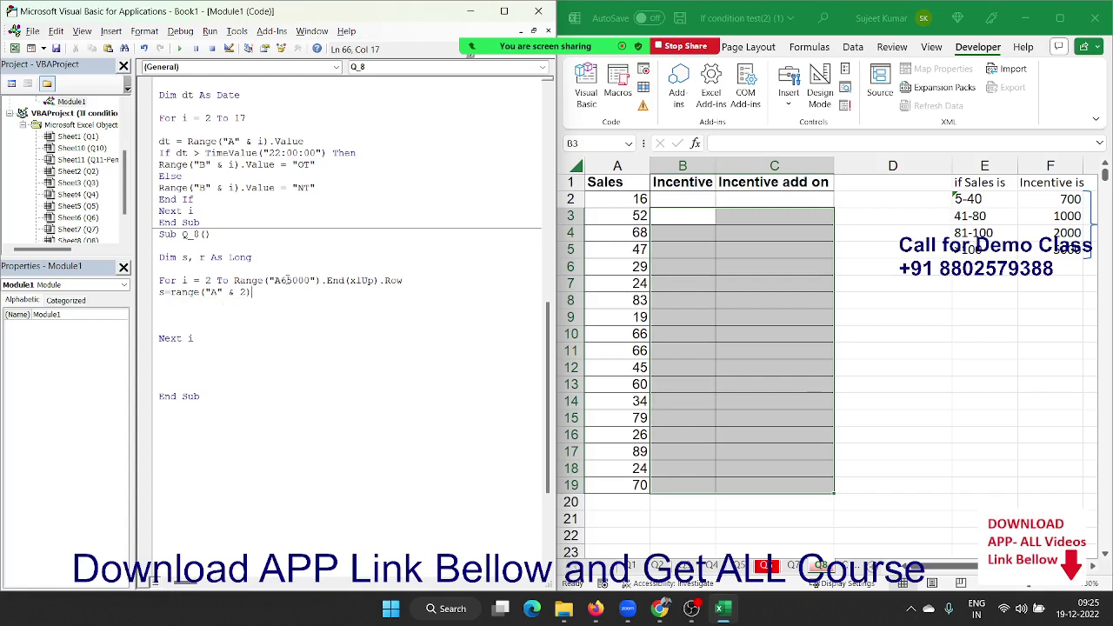
{"action": "type", "text": ".v"}
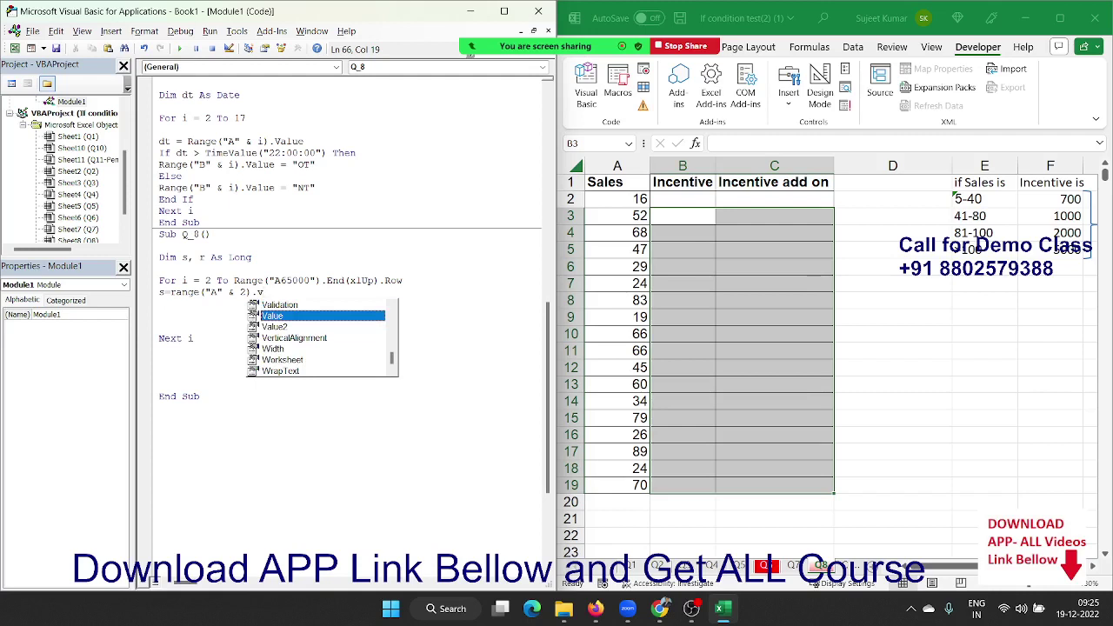
{"action": "key", "text": "Tab"}
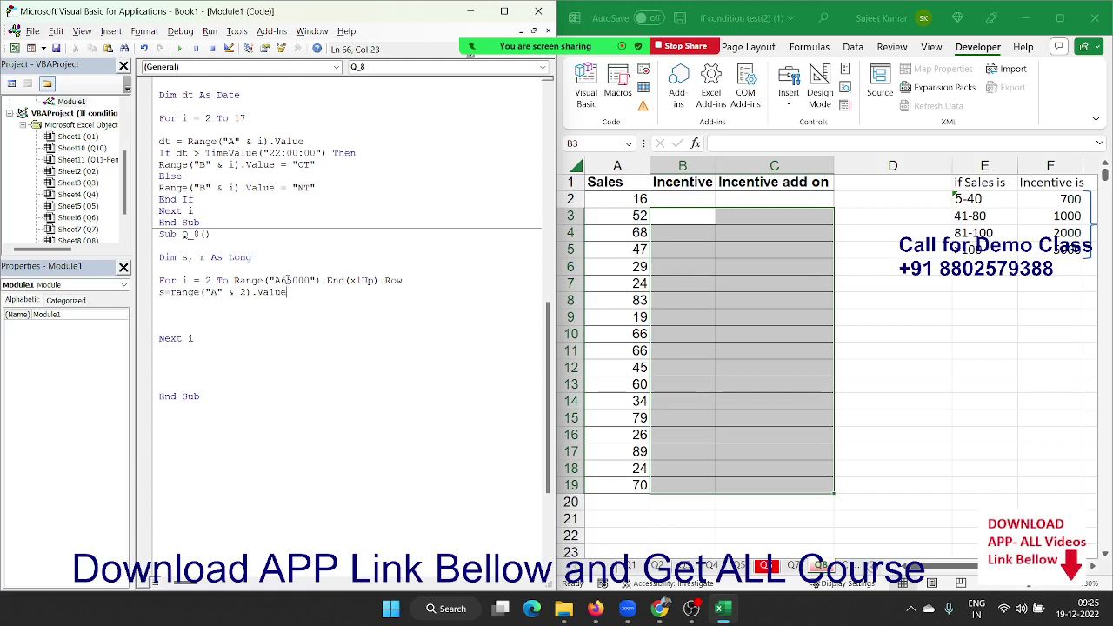
{"action": "double_click", "coordinate": [243, 292]}
{"action": "type", "text": "i"}
{"action": "key", "text": "Return"}
{"action": "key", "text": "Return"}
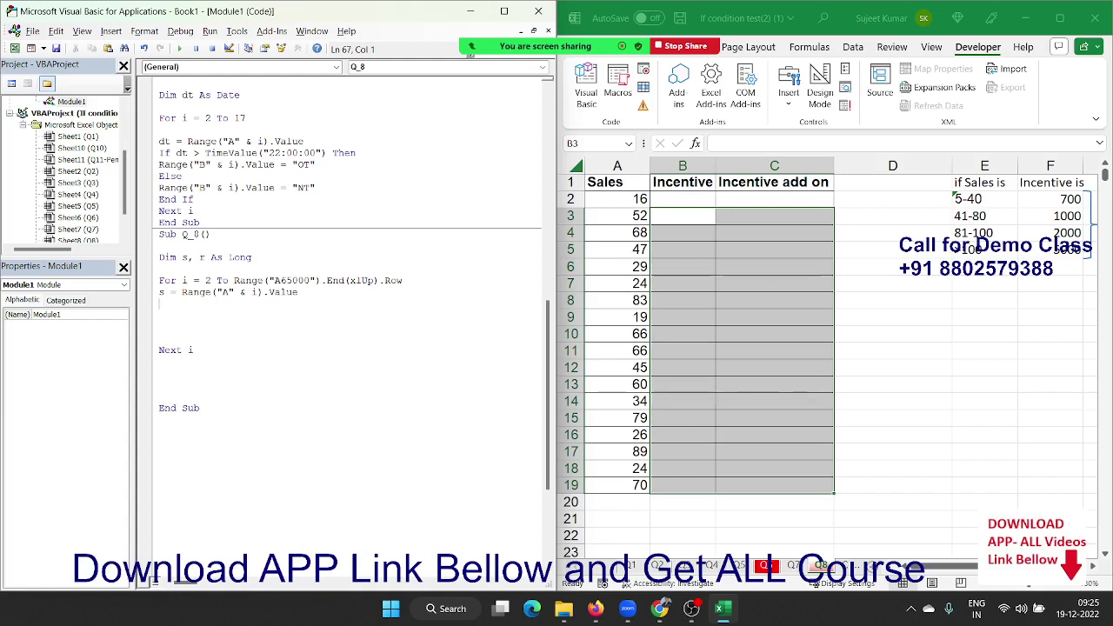
{"action": "key", "text": "Return"}
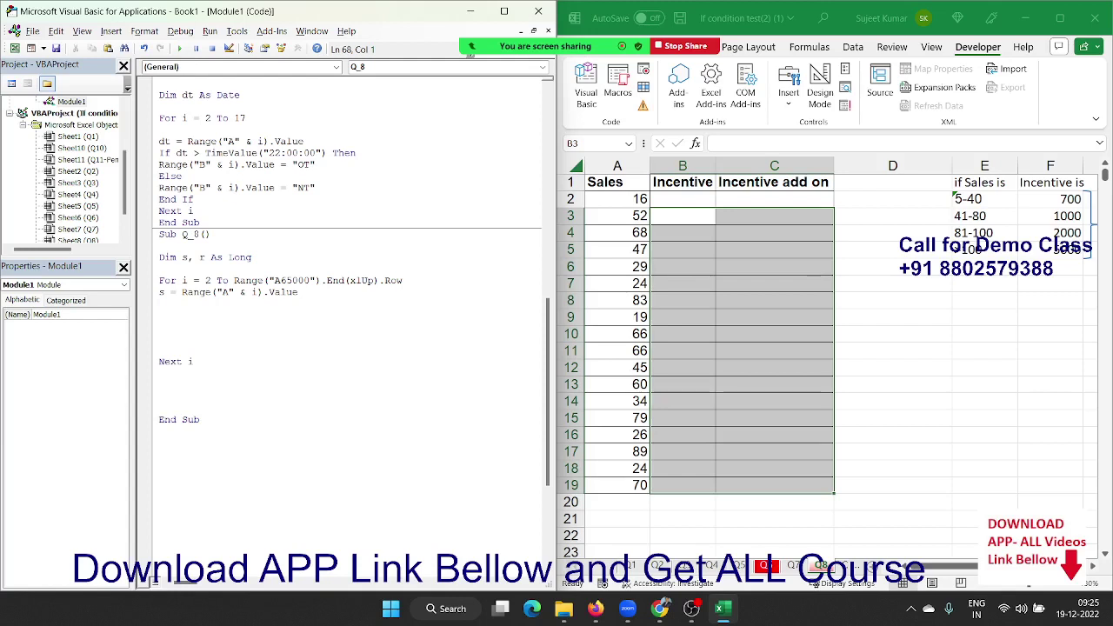
{"action": "type", "text": "select cas"}
{"action": "type", "text": "e s"}
- Add cases 5 To 40 → r = 700, 41 To 80 → r = 1000, 81 To 100 → r = 20000
{"action": "key", "text": "Return"}
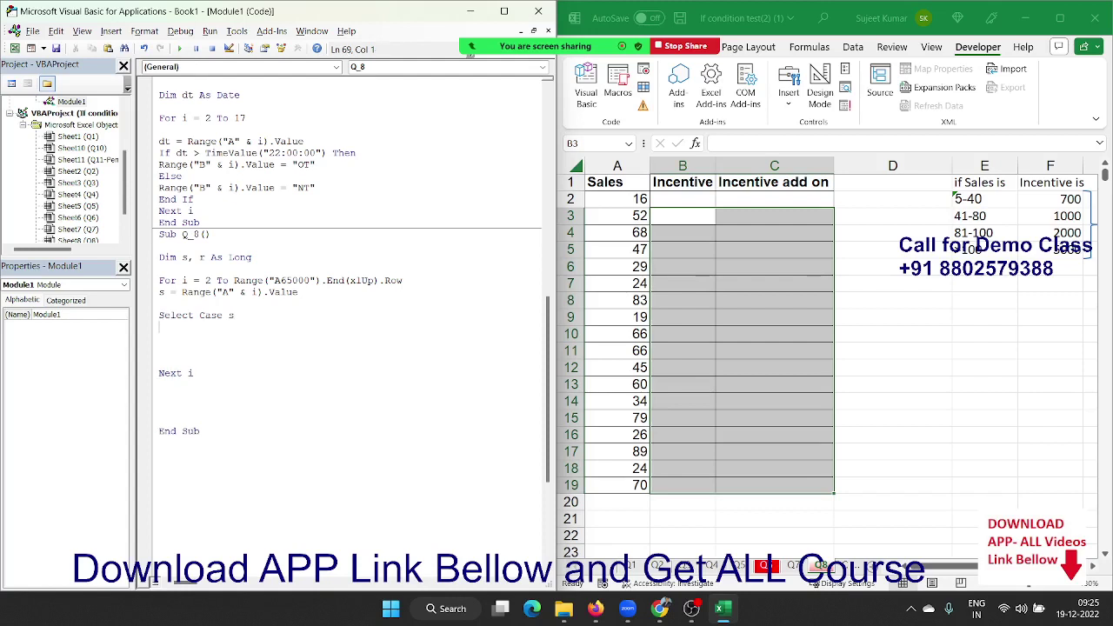
{"action": "key", "text": "Return"}
{"action": "key", "text": "Up"}
{"action": "type", "text": "c"}
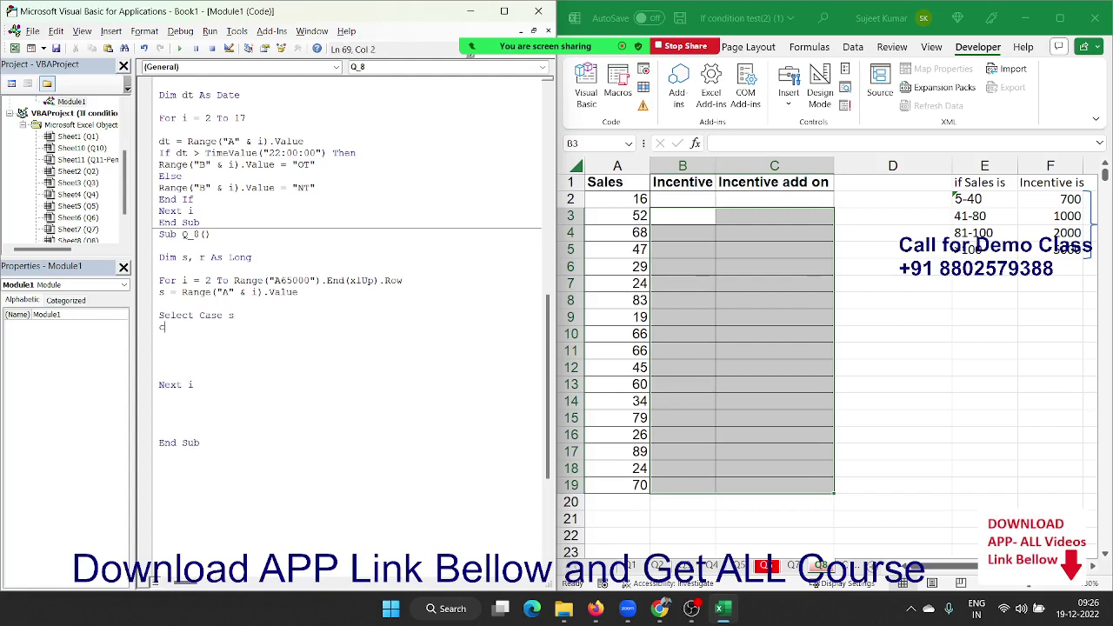
{"action": "type", "text": "ase"}
{"action": "type", "text": "5 to "}
{"action": "type", "text": "40"}
{"action": "key", "text": "Return"}
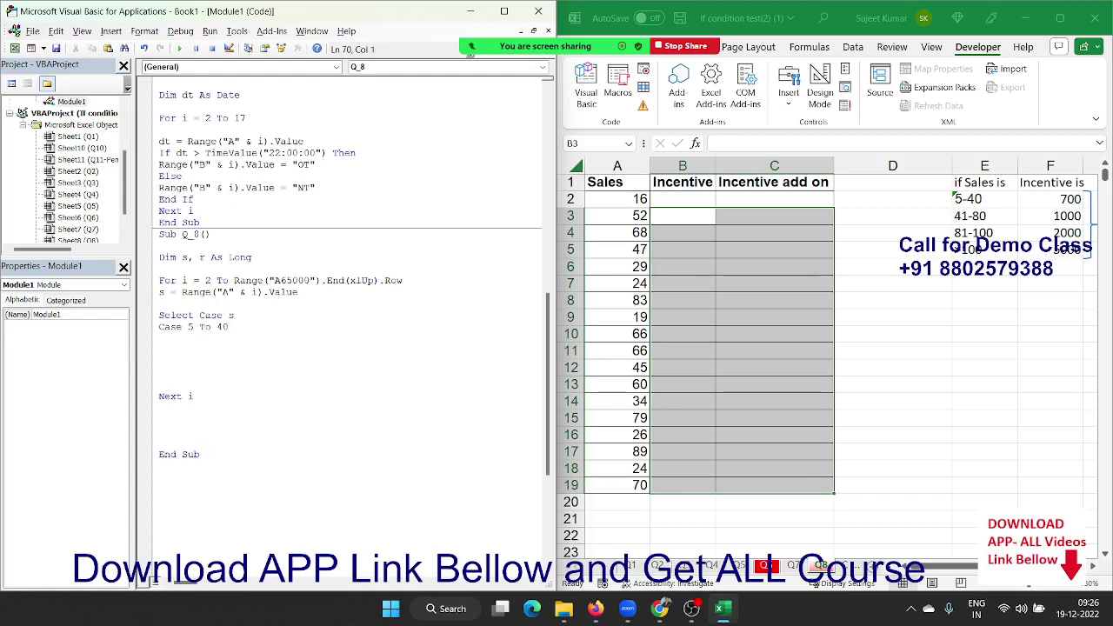
{"action": "type", "text": "r "}
{"action": "type", "text": "= "}
{"action": "type", "text": "700"}
{"action": "key", "text": "Return"}
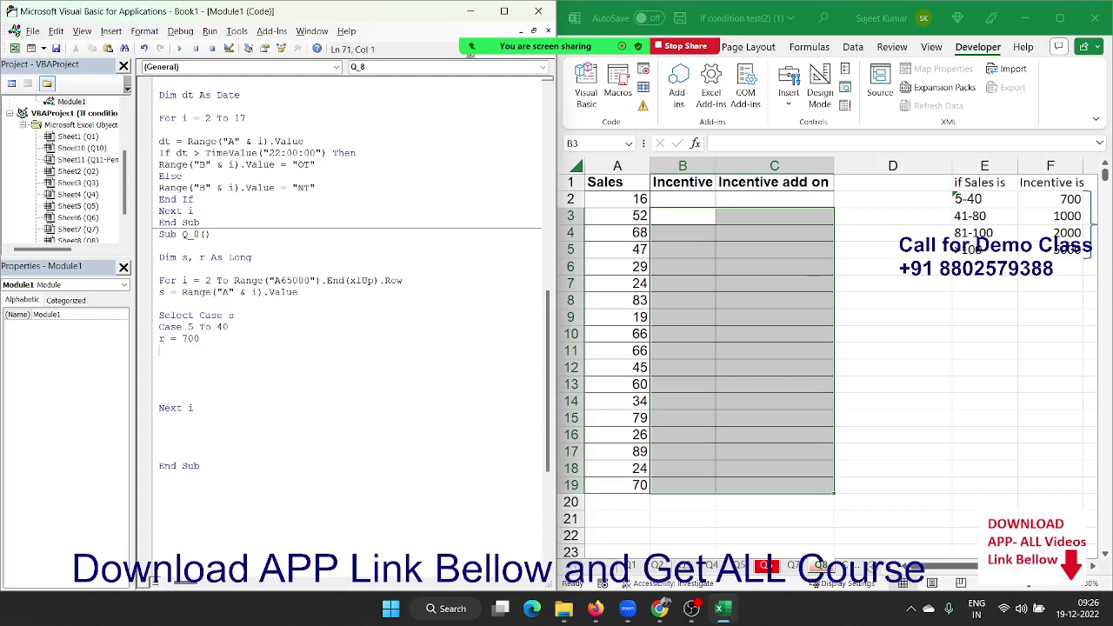
{"action": "type", "text": "case "}
{"action": "type", "text": "41 to "}
{"action": "type", "text": "8"}
{"action": "type", "text": "0"}
{"action": "key", "text": "Return"}
{"action": "type", "text": "r "}
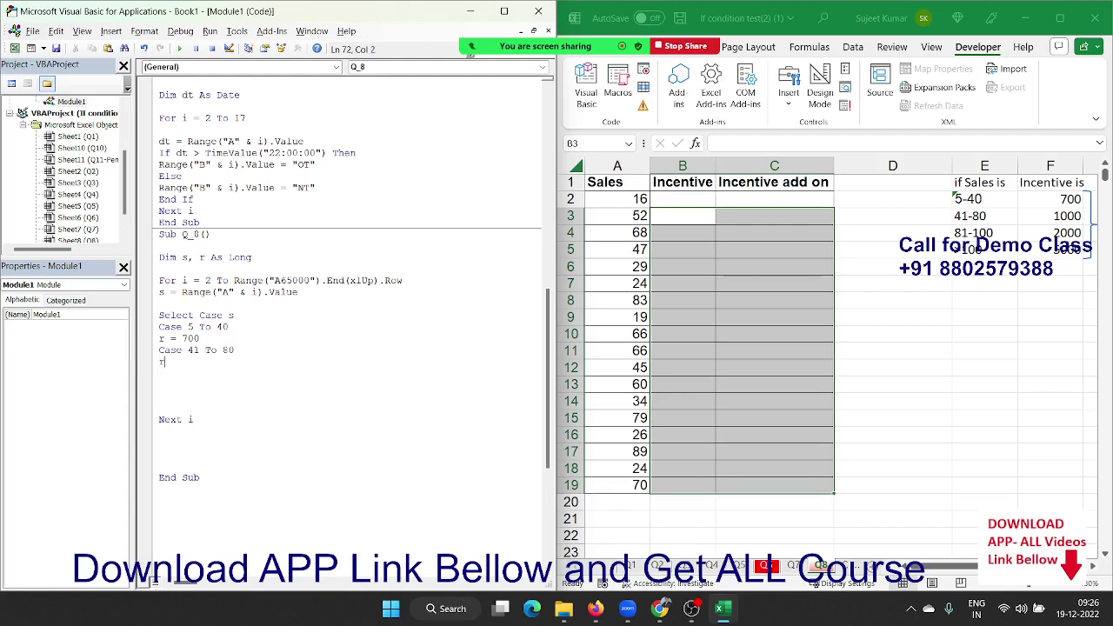
{"action": "type", "text": "= 1000"}
{"action": "key", "text": "Return"}
{"action": "type", "text": "case"}
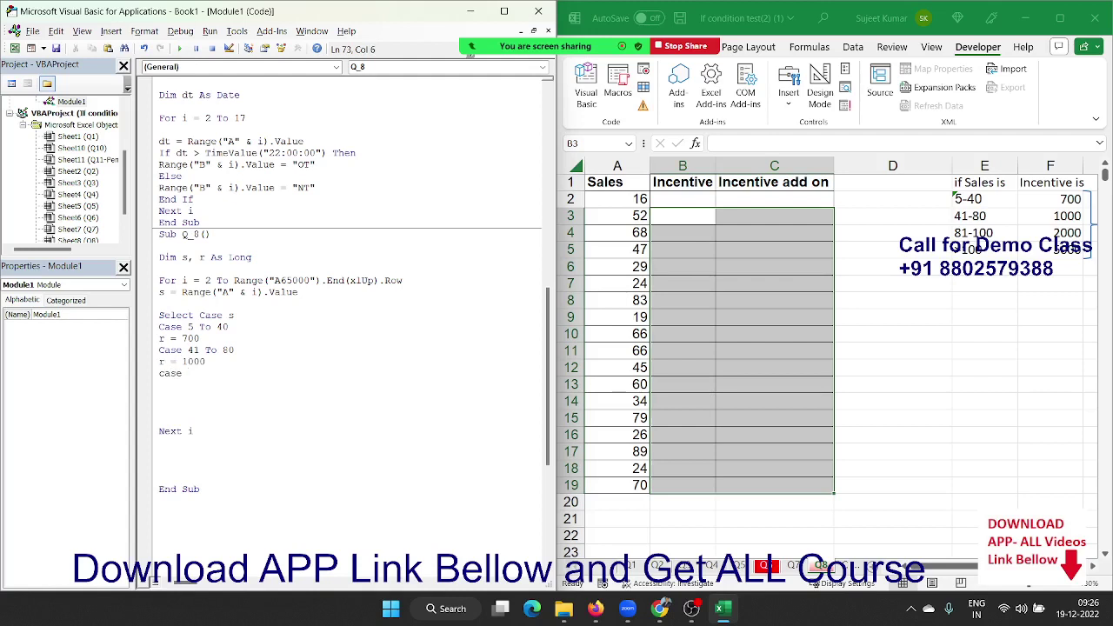
{"action": "type", "text": " 81 to "}
{"action": "type", "text": "100"}
{"action": "key", "text": "Return"}
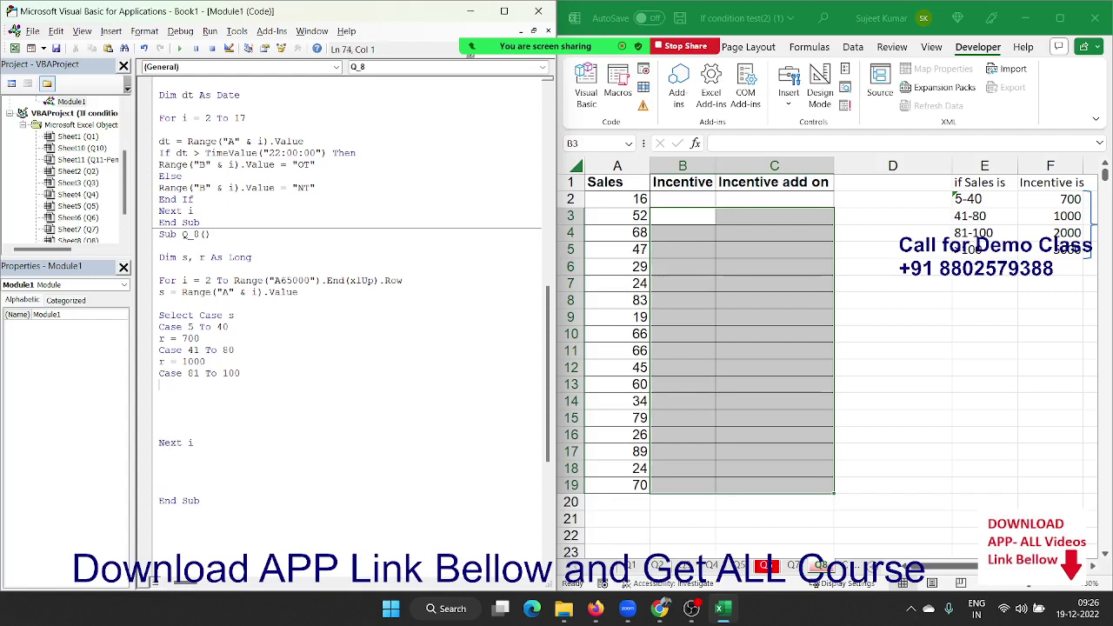
{"action": "type", "text": "r = "}
{"action": "type", "text": "2"}
{"action": "type", "text": "0000"}
{"action": "key", "text": "Return"}
- Add Case > 100 → r = 5000, End Select, and Range("B" & i).Value = r
{"action": "type", "text": "c"}
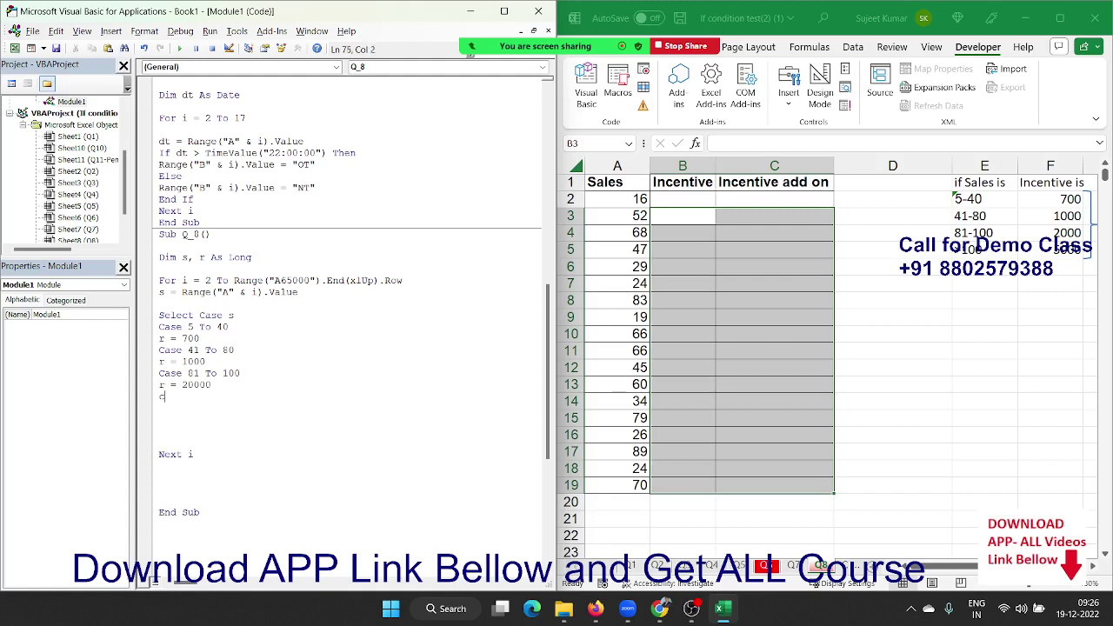
{"action": "type", "text": "ase >"}
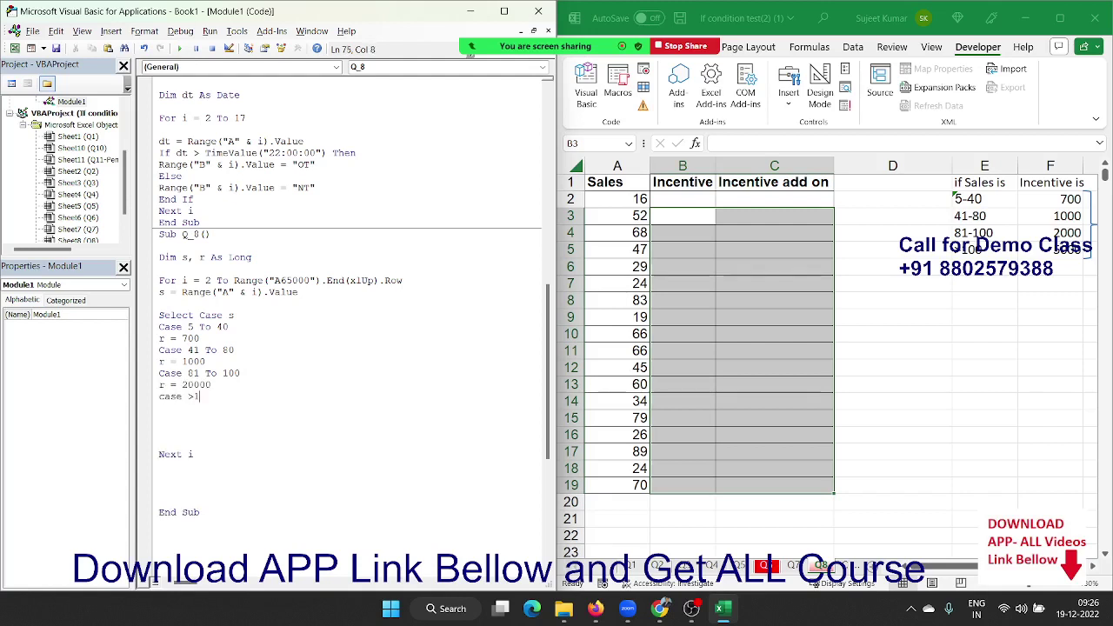
{"action": "type", "text": " 100"}
{"action": "key", "text": "Return"}
{"action": "type", "text": "r"}
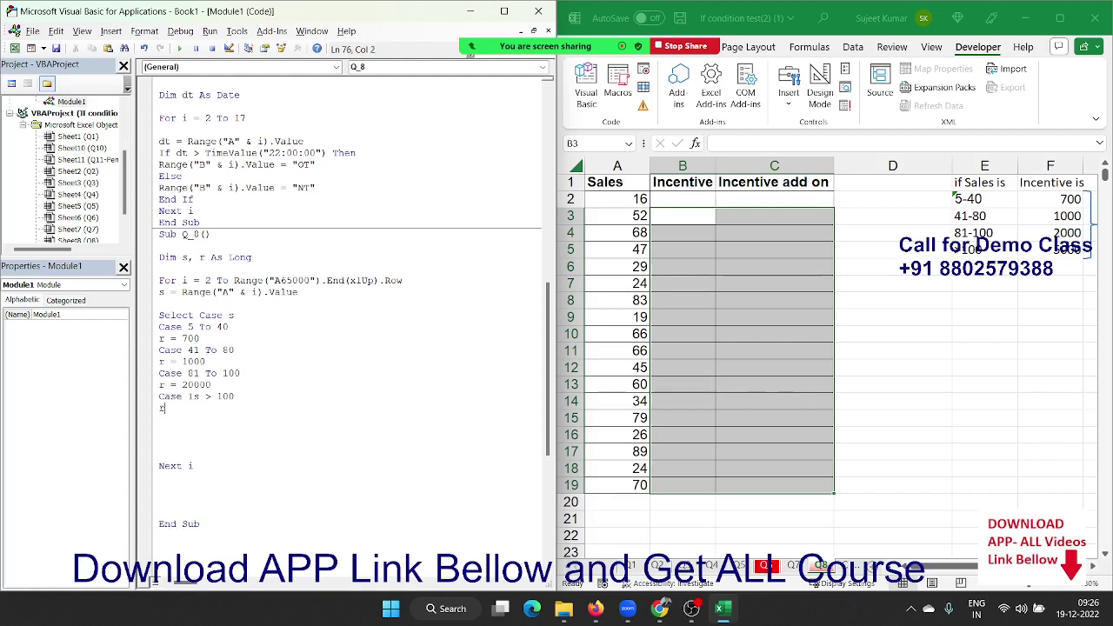
{"action": "type", "text": "=5000"}
{"action": "key", "text": "Return"}
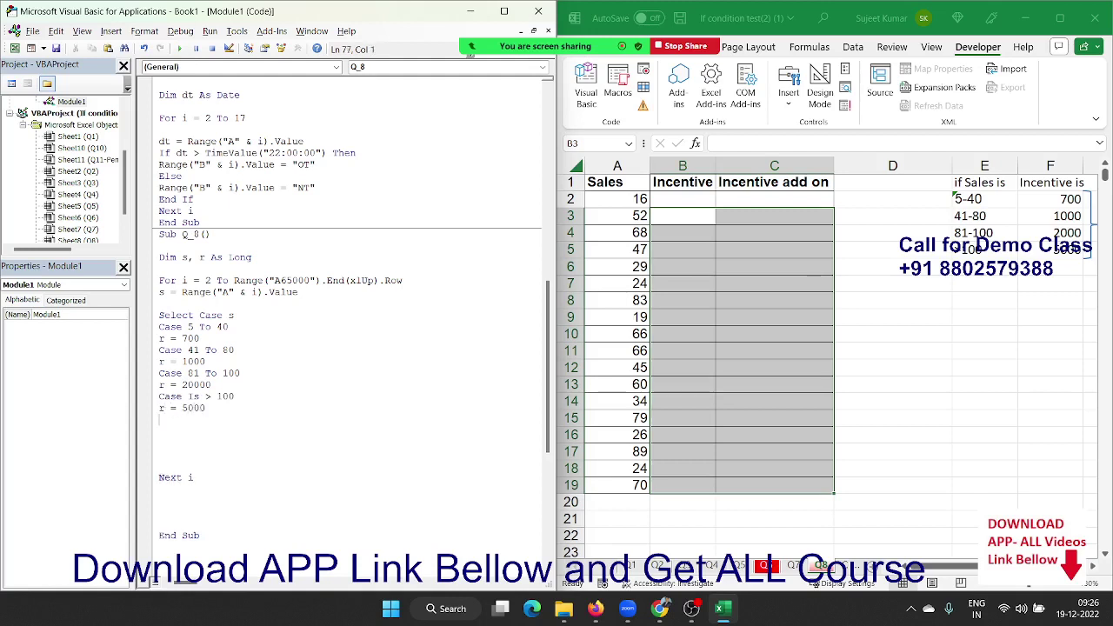
{"action": "type", "text": "end se"}
{"action": "type", "text": "lect"}
{"action": "key", "text": "Return"}
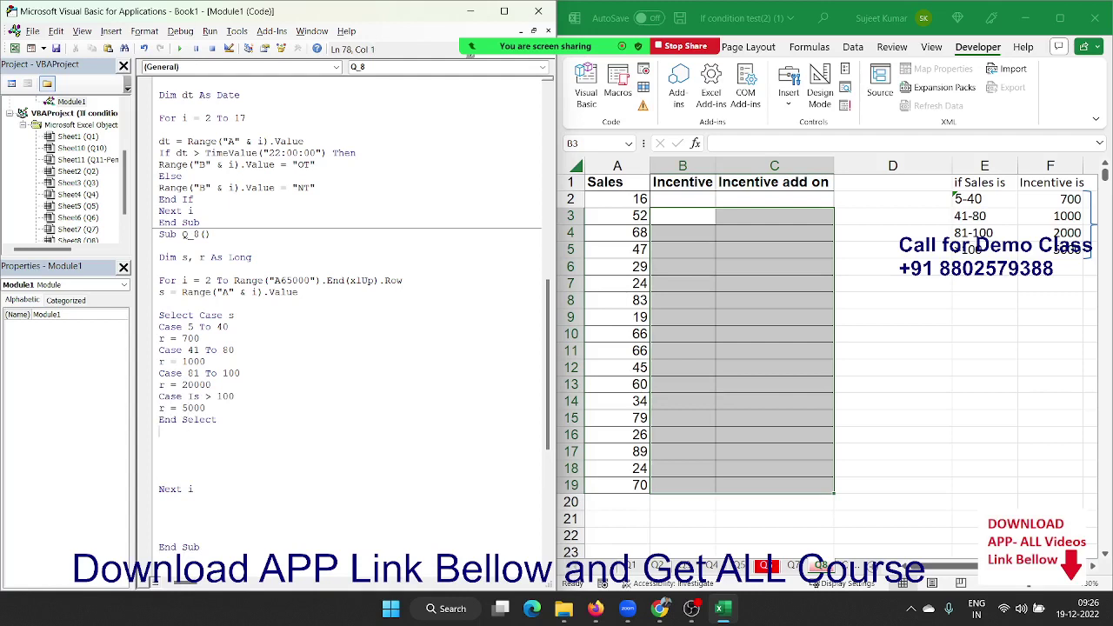
{"action": "type", "text": "ran"}
{"action": "type", "text": "ge(\""}
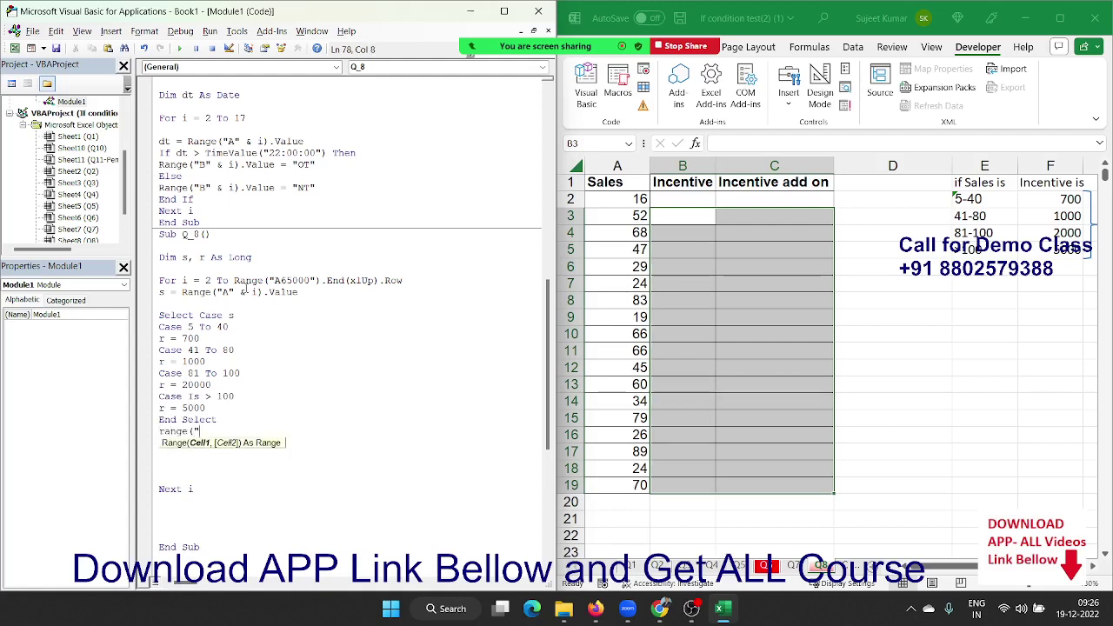
{"action": "type", "text": "B\" "}
{"action": "type", "text": "& ni"}
{"action": "key", "text": "BackSpace"}
{"action": "key", "text": "BackSpace"}
{"action": "type", "text": "i)."}
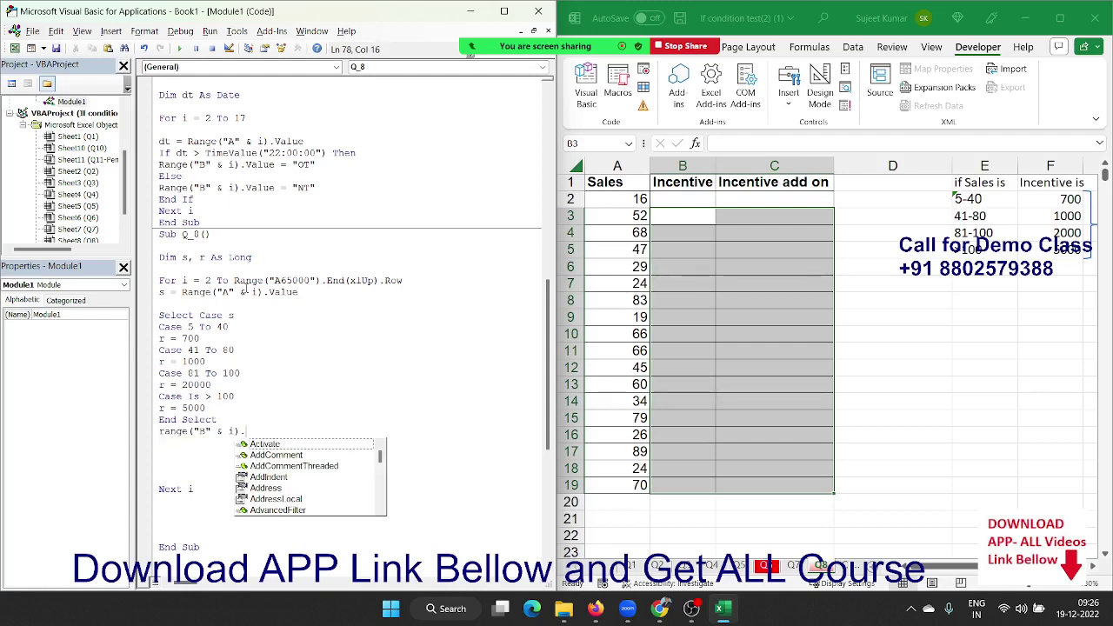
{"action": "type", "text": "Value=r"}
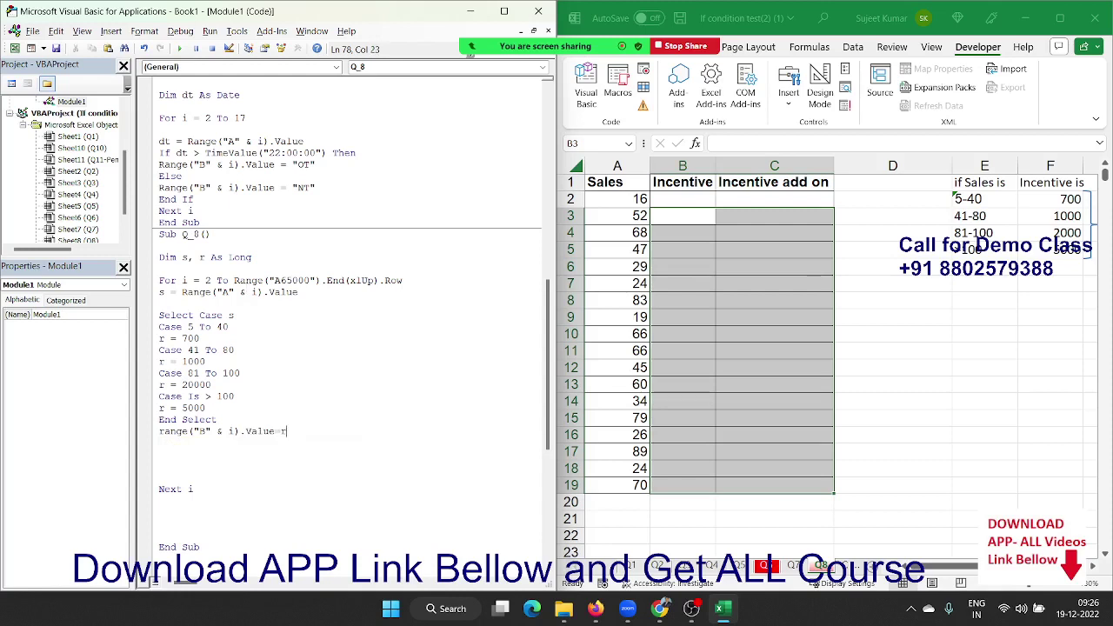
{"action": "key", "text": "Return"}
- Run Q_8 and check the filled Incentive column in Excel
{"action": "left_click", "coordinate": [180, 49]}
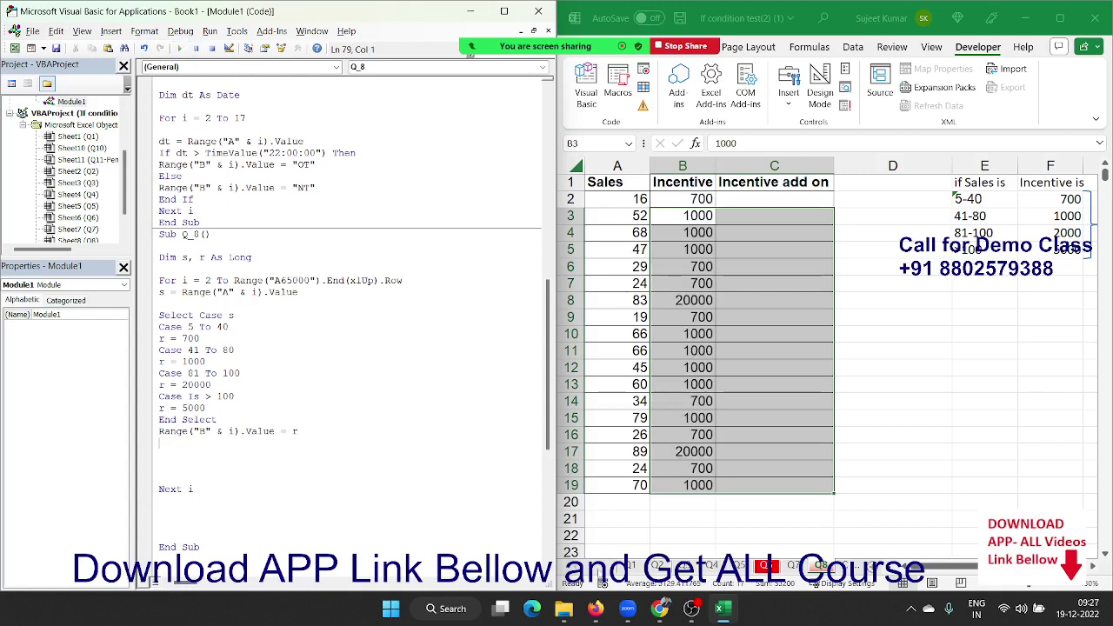
{"action": "left_click", "coordinate": [600, 574]}
{"action": "scroll", "coordinate": [695, 572], "scroll_direction": "down", "scroll_amount": 3}
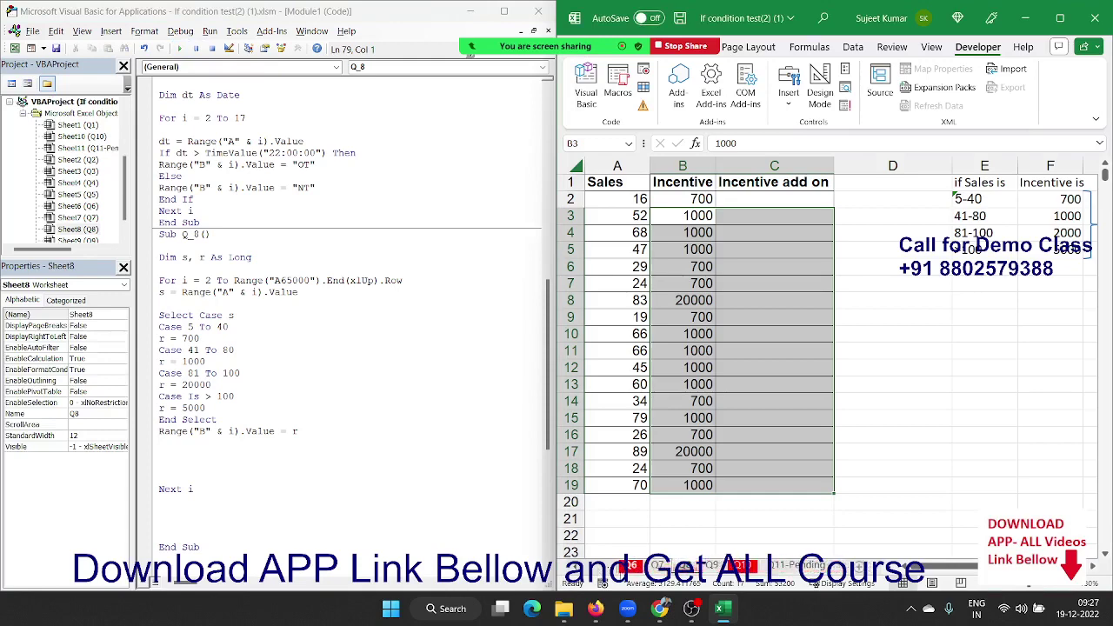
- Look over sheet Q9, then on Q10 inspect C2's nested IF formula and select D2
{"action": "left_click", "coordinate": [711, 566]}
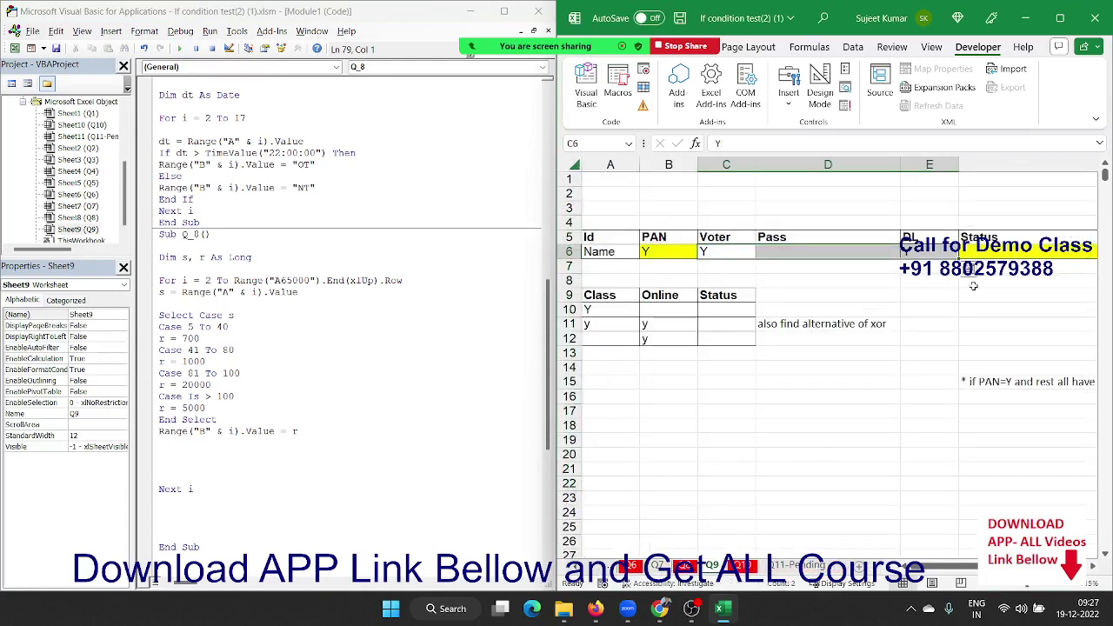
{"action": "left_click", "coordinate": [993, 251]}
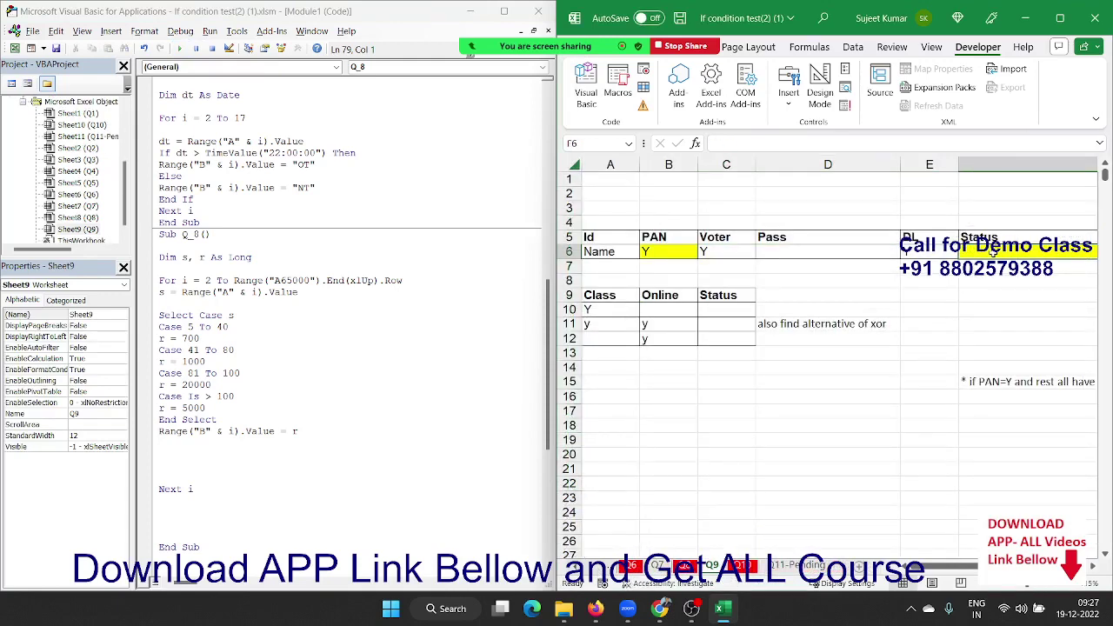
{"action": "left_click", "coordinate": [749, 566]}
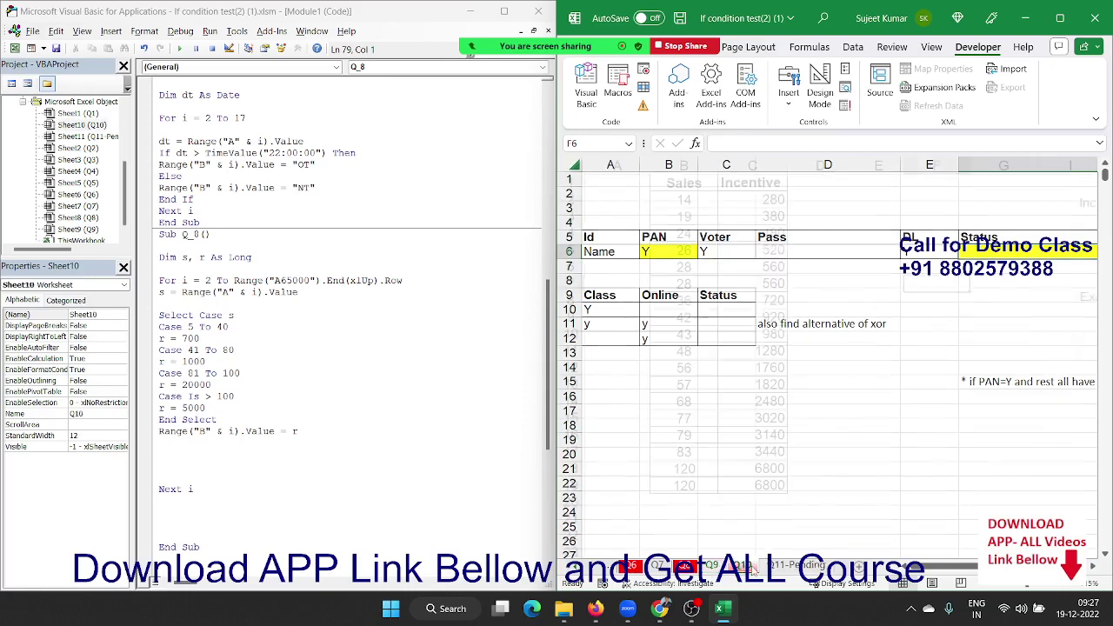
{"action": "double_click", "coordinate": [771, 199]}
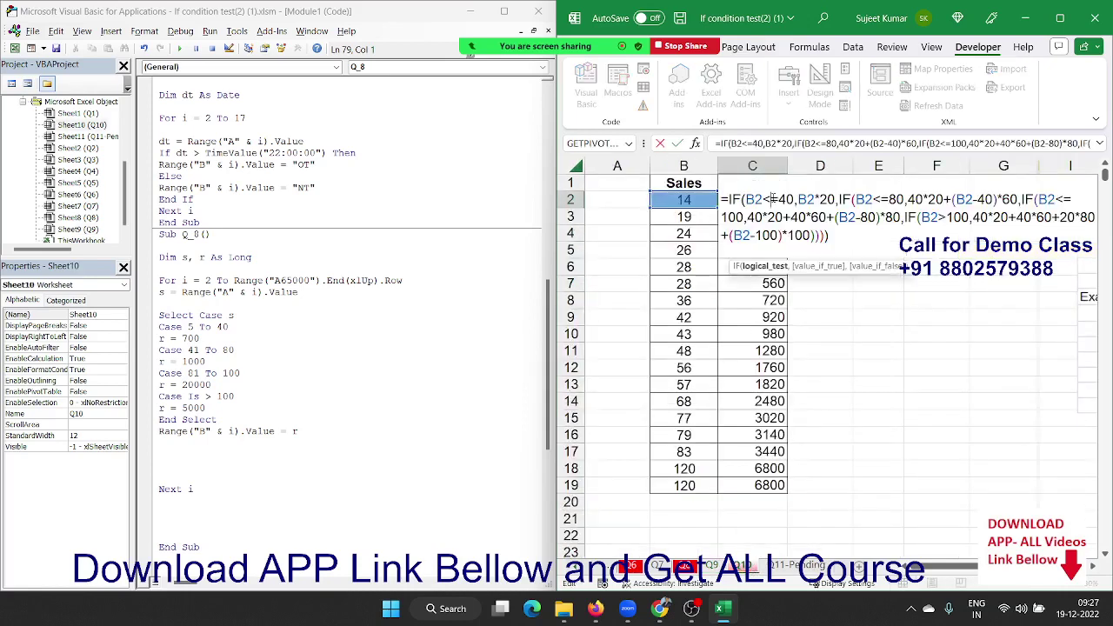
{"action": "key", "text": "Escape"}
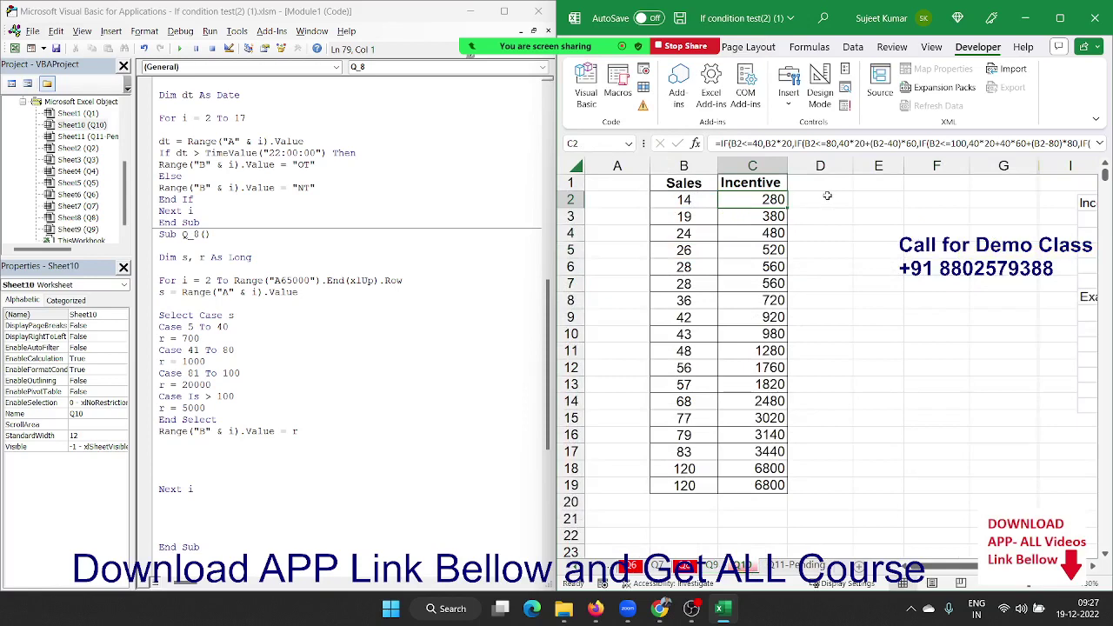
{"action": "left_click", "coordinate": [826, 196]}
{"action": "scroll", "coordinate": [464, 408], "scroll_direction": "down", "scroll_amount": 5}
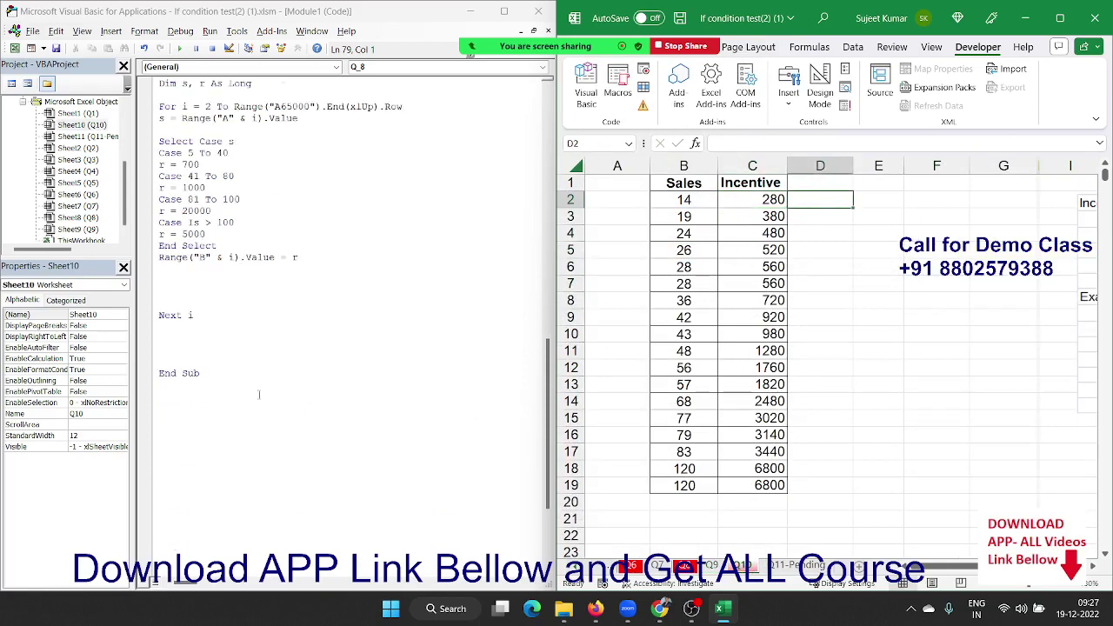
{"action": "left_click_drag", "start_coordinate": [258, 395], "coordinate": [174, 388]}
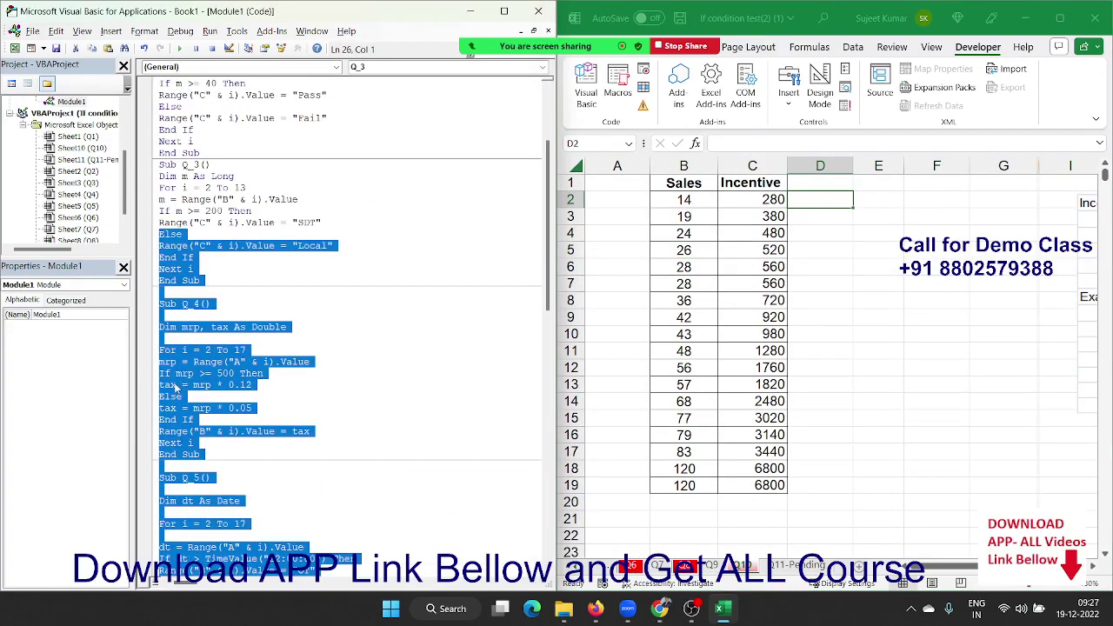
- Scroll Module1 down to the end of the Q_8 procedure
{"action": "left_click", "coordinate": [301, 458]}
{"action": "scroll", "coordinate": [301, 458], "scroll_direction": "down", "scroll_amount": 2}
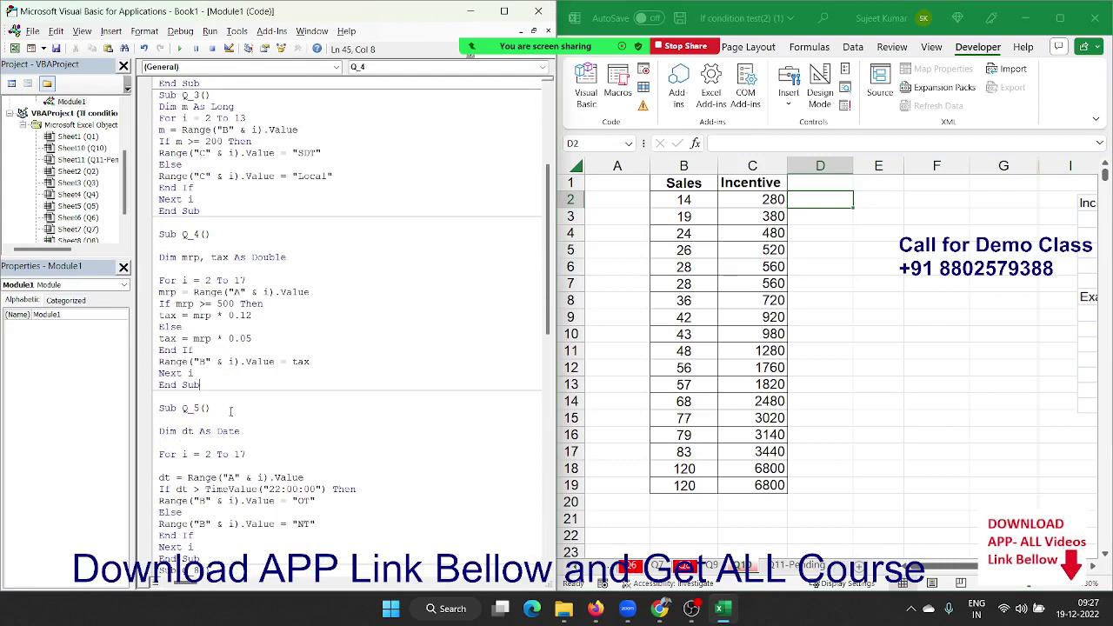
{"action": "left_click", "coordinate": [171, 406]}
{"action": "scroll", "coordinate": [171, 407], "scroll_direction": "down", "scroll_amount": 4}
{"action": "scroll", "coordinate": [171, 407], "scroll_direction": "down", "scroll_amount": 4}
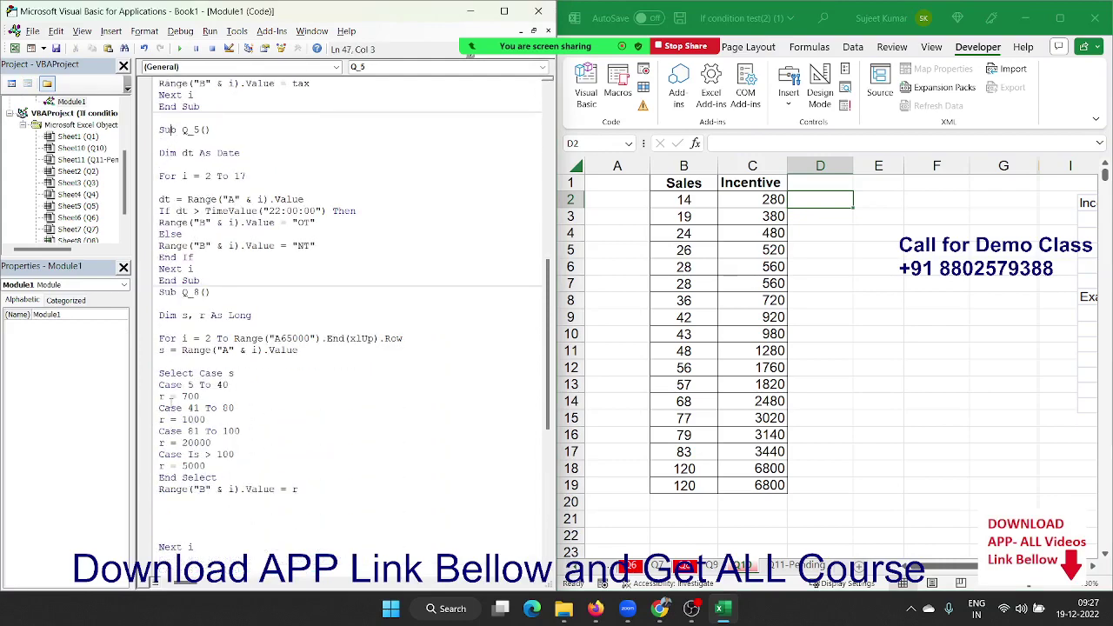
{"action": "scroll", "coordinate": [172, 404], "scroll_direction": "down", "scroll_amount": 4}
{"action": "left_click", "coordinate": [204, 465]}
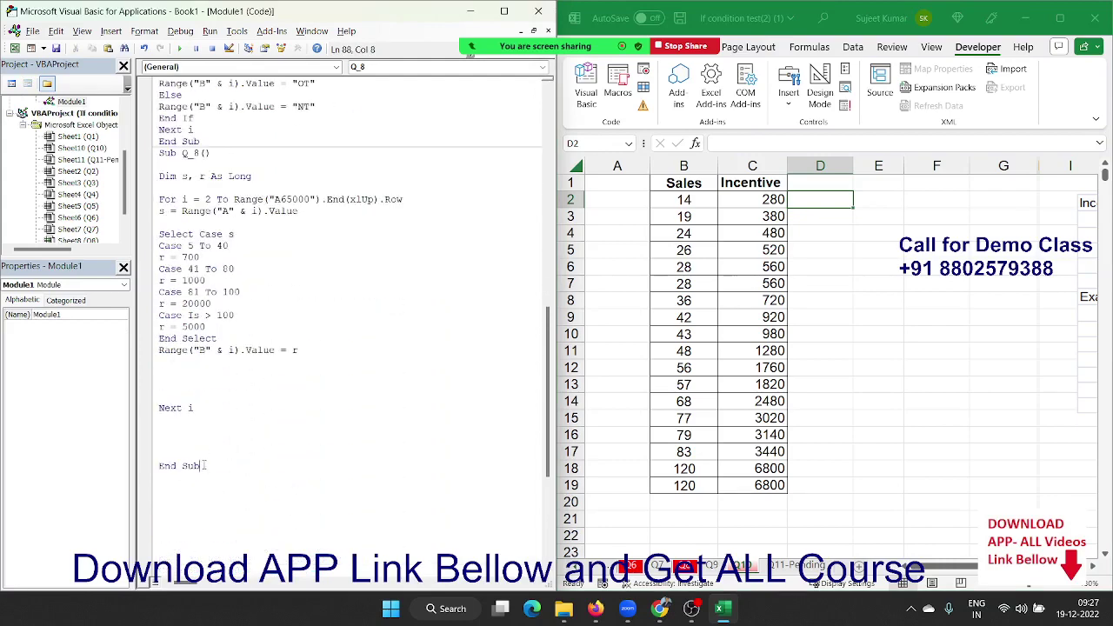
- Select the whole Sub Q_8 and paste a copy of it below End Sub
{"action": "left_click", "coordinate": [165, 153], "text": "shift"}
{"action": "left_click", "coordinate": [159, 153], "text": "shift"}
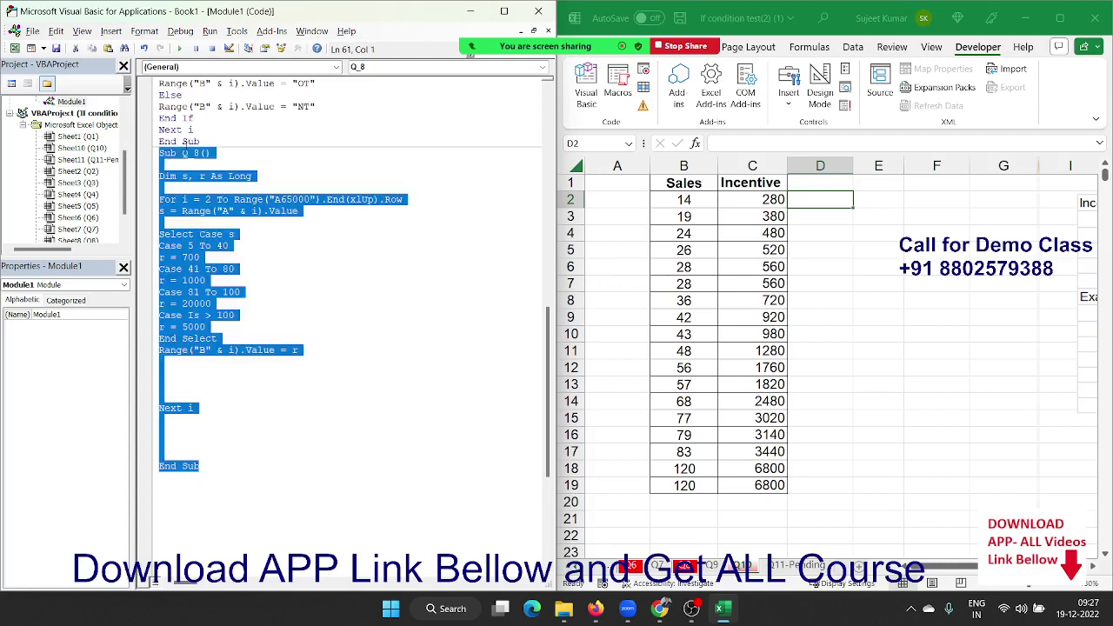
{"action": "left_click", "coordinate": [201, 480]}
{"action": "key", "text": "ctrl+v"}
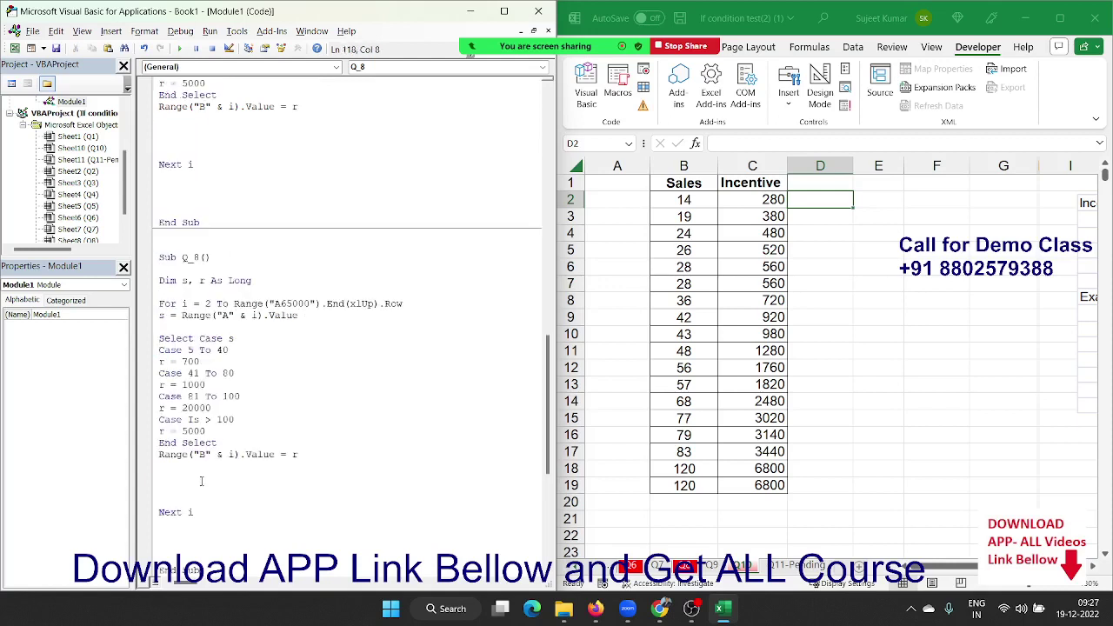
{"action": "scroll", "coordinate": [201, 481], "scroll_direction": "down", "scroll_amount": 4}
{"action": "scroll", "coordinate": [200, 480], "scroll_direction": "up", "scroll_amount": 2}
{"action": "left_click", "coordinate": [895, 320]}
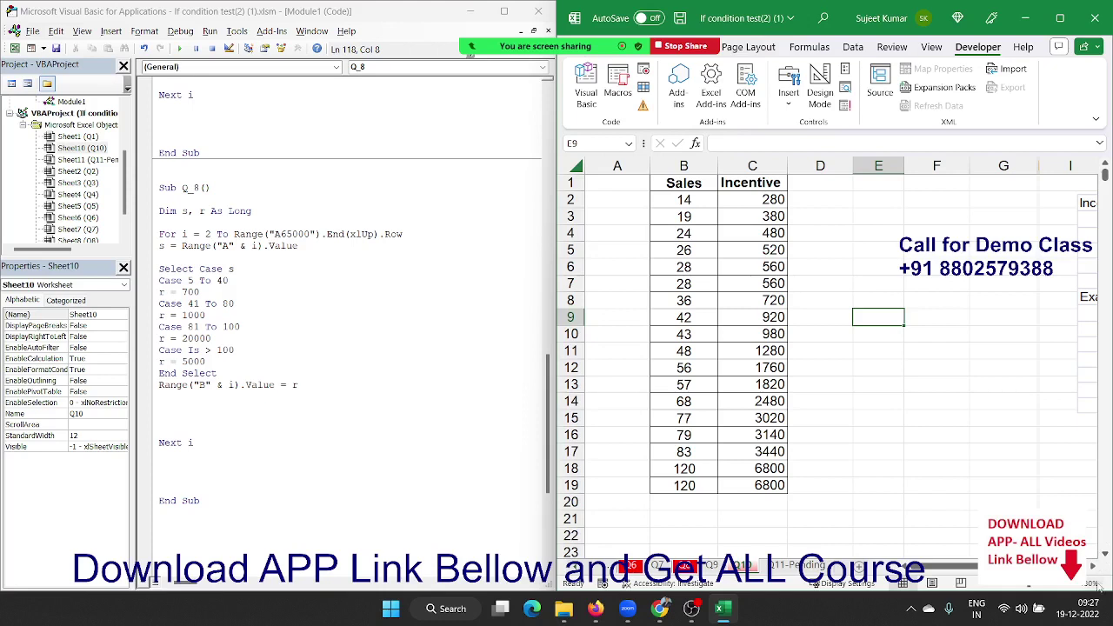
- Scroll right to the incentive slab picture and nudge it down so every row shows
{"action": "left_click", "coordinate": [1092, 566]}
{"action": "left_click", "coordinate": [1092, 566]}
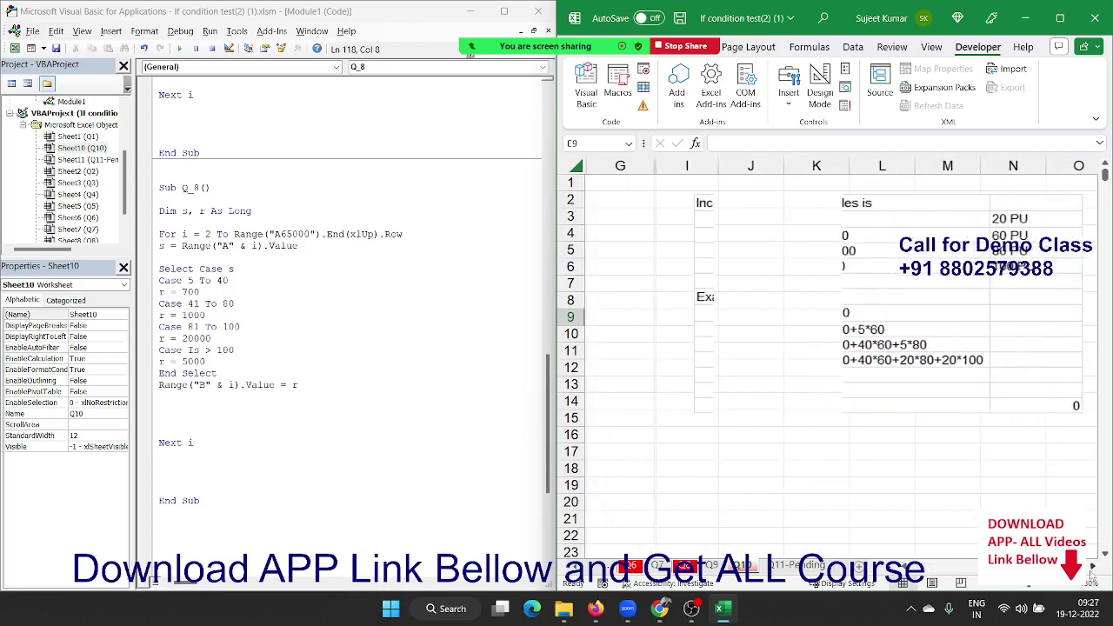
{"action": "left_click", "coordinate": [1011, 501]}
{"action": "left_click", "coordinate": [872, 361]}
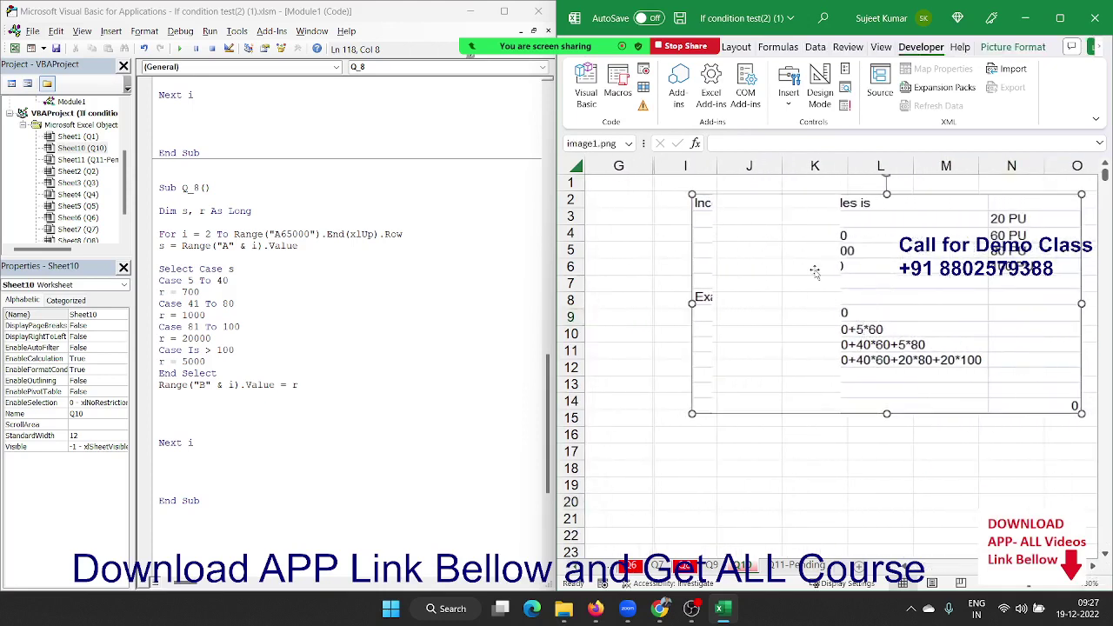
{"action": "mouse_move", "coordinate": [876, 305]}
{"action": "left_mouse_down"}
{"action": "mouse_move", "coordinate": [862, 387]}
{"action": "mouse_move", "coordinate": [867, 303]}
{"action": "left_mouse_up"}
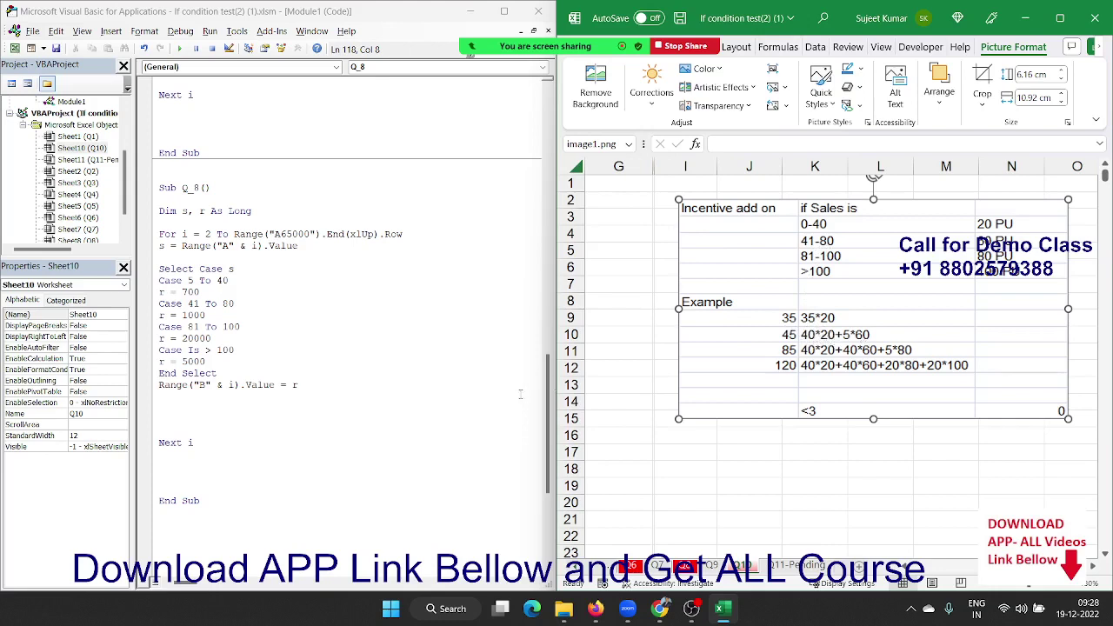
{"action": "left_click", "coordinate": [202, 395]}
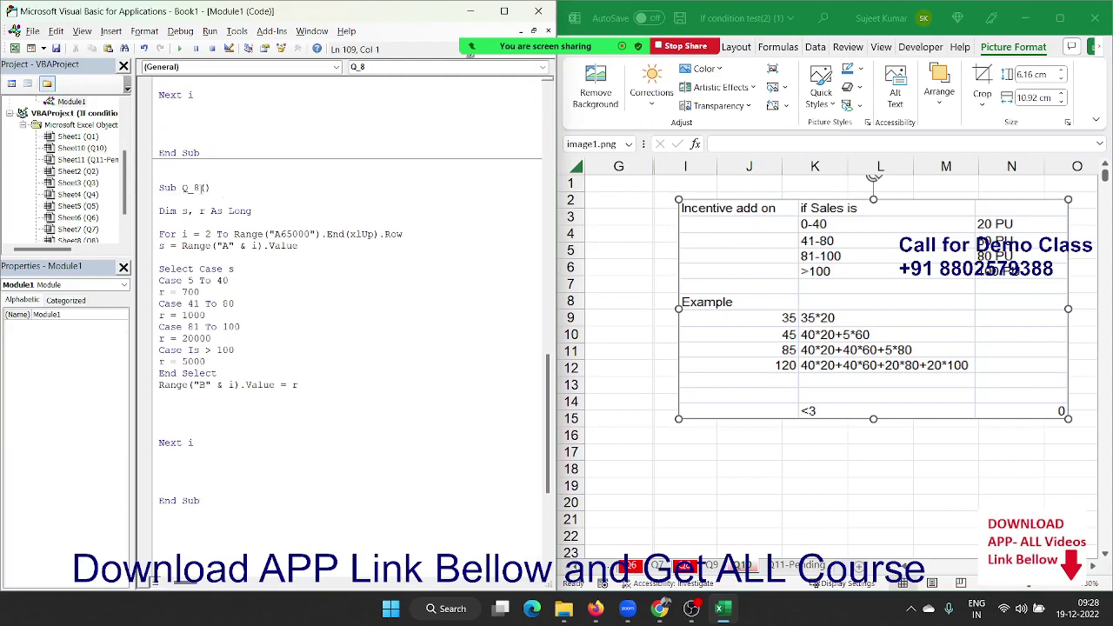
- Rename the copied procedure from Q_8 to Q_10
{"action": "left_click", "coordinate": [200, 187]}
{"action": "key", "text": "BackSpace"}
{"action": "type", "text": "10"}
{"action": "left_click", "coordinate": [252, 326]}
{"action": "scroll", "coordinate": [826, 365], "scroll_direction": "left", "scroll_amount": 3}
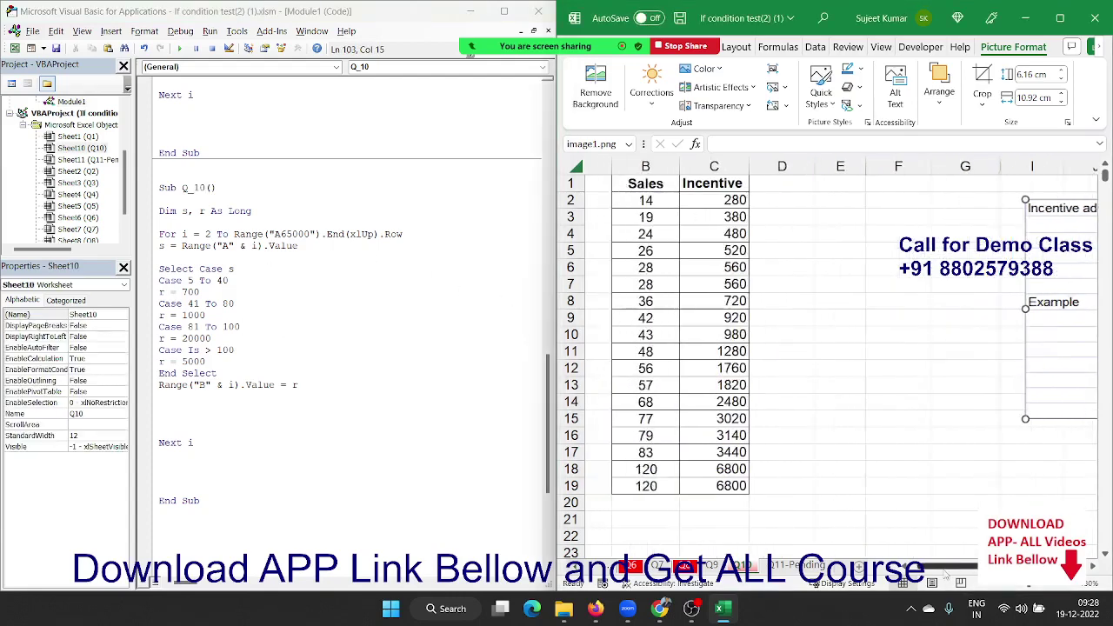
{"action": "scroll", "coordinate": [826, 365], "scroll_direction": "right", "scroll_amount": 4}
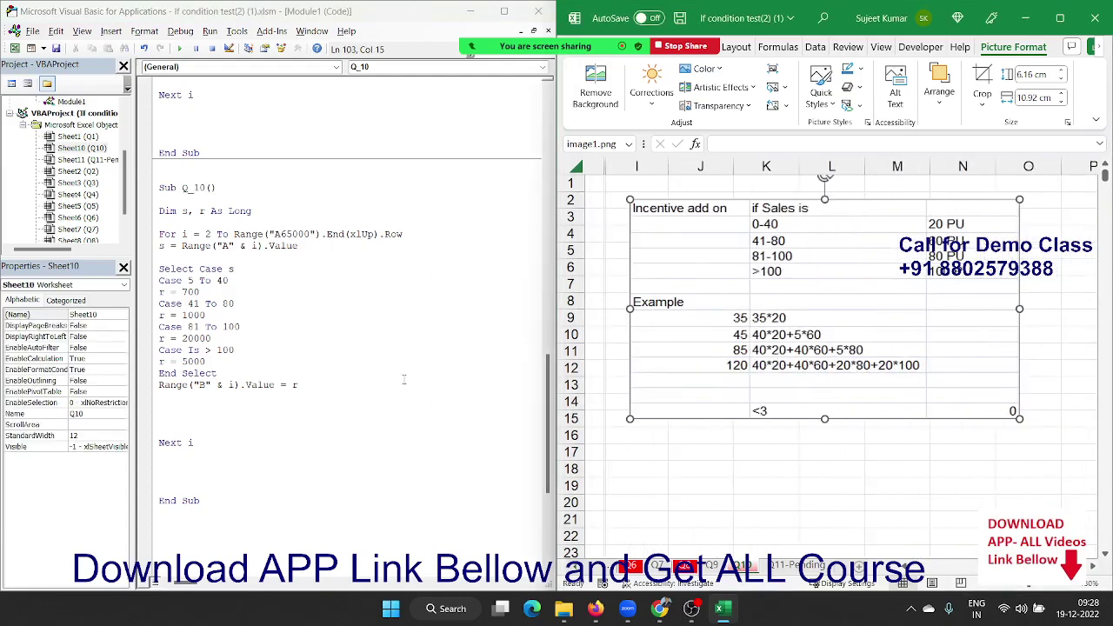
- Read sales from column B, write results to column D, and set the first slab to r = s*20
{"action": "left_click", "coordinate": [223, 247]}
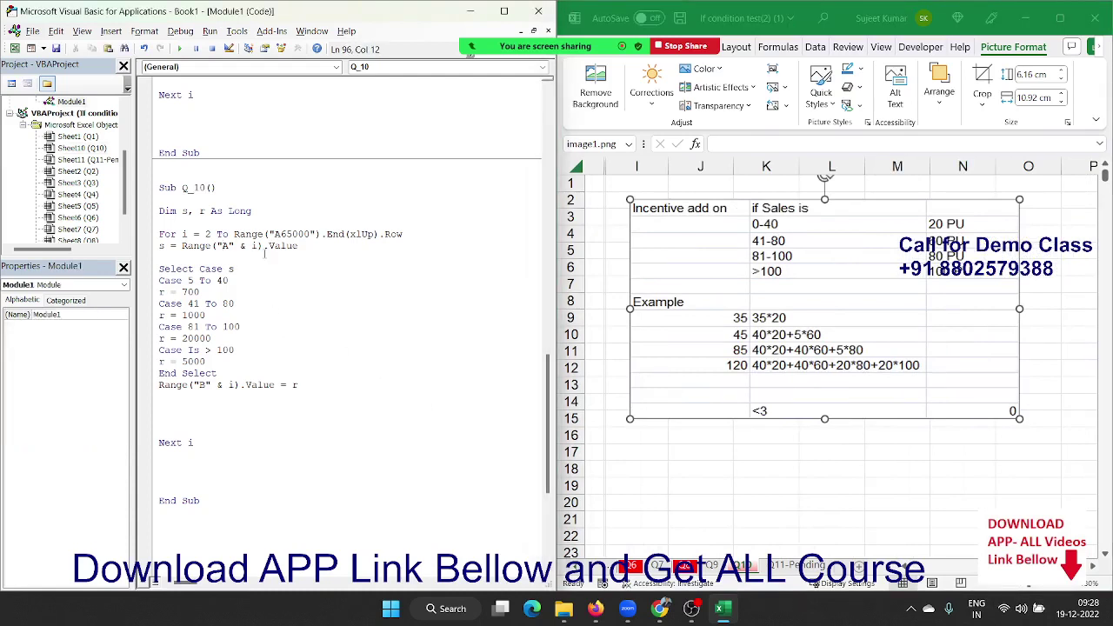
{"action": "key", "text": "BackSpace"}
{"action": "type", "text": "B"}
{"action": "left_click", "coordinate": [205, 386]}
{"action": "key", "text": "BackSpace"}
{"action": "type", "text": "D"}
{"action": "key", "text": "Up"}
{"action": "key", "text": "Up"}
{"action": "key", "text": "BackSpace"}
{"action": "key", "text": "BackSpace"}
{"action": "key", "text": "BackSpace"}
{"action": "type", "text": "r"}
{"action": "key", "text": "BackSpace"}
{"action": "type", "text": "s"}
{"action": "type", "text": "*"}
{"action": "type", "text": "20"}
- Change the 41–80 slab from 1000 to r = 40*20+(s-40)*60
{"action": "left_click", "coordinate": [213, 318]}
{"action": "double_click", "coordinate": [213, 319]}
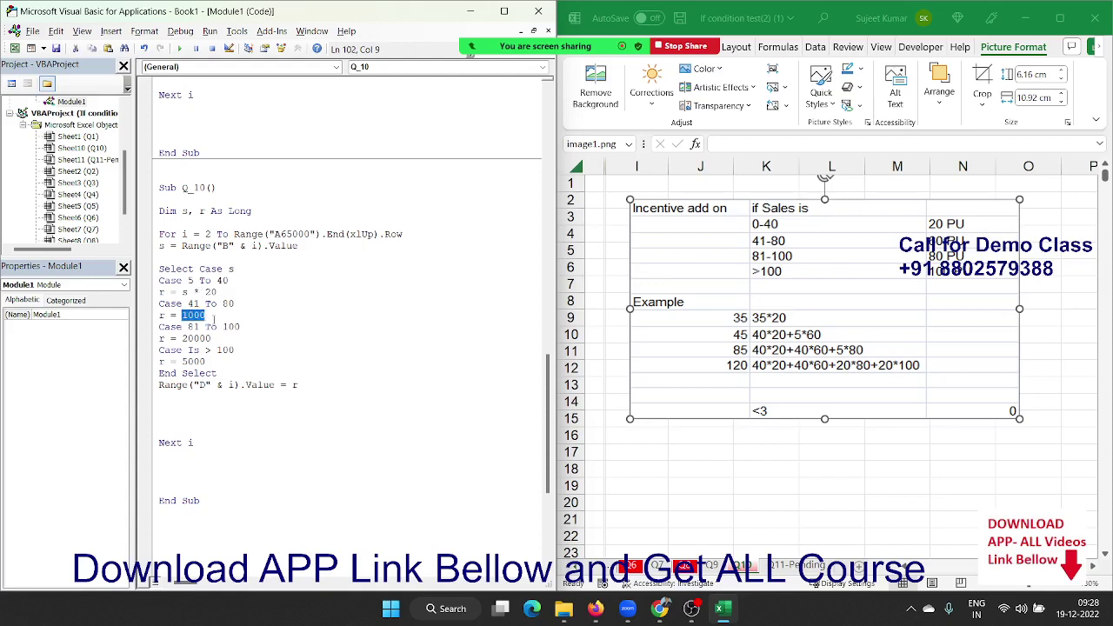
{"action": "key", "text": "BackSpace"}
{"action": "type", "text": "40"}
{"action": "type", "text": "*20+"}
{"action": "type", "text": "s"}
{"action": "key", "text": "BackSpace"}
{"action": "type", "text": "(s-40"}
{"action": "type", "text": ")*"}
{"action": "type", "text": "60"}
{"action": "left_click", "coordinate": [227, 384]}
- Set the 81–100 slab to 40*20+40*60+(s-80)*80 and the over-100 slab to 40*20+40*60+20*80+(s-100)*100
{"action": "left_click_drag", "start_coordinate": [226, 336], "coordinate": [182, 338]}
{"action": "key", "text": "BackSpace"}
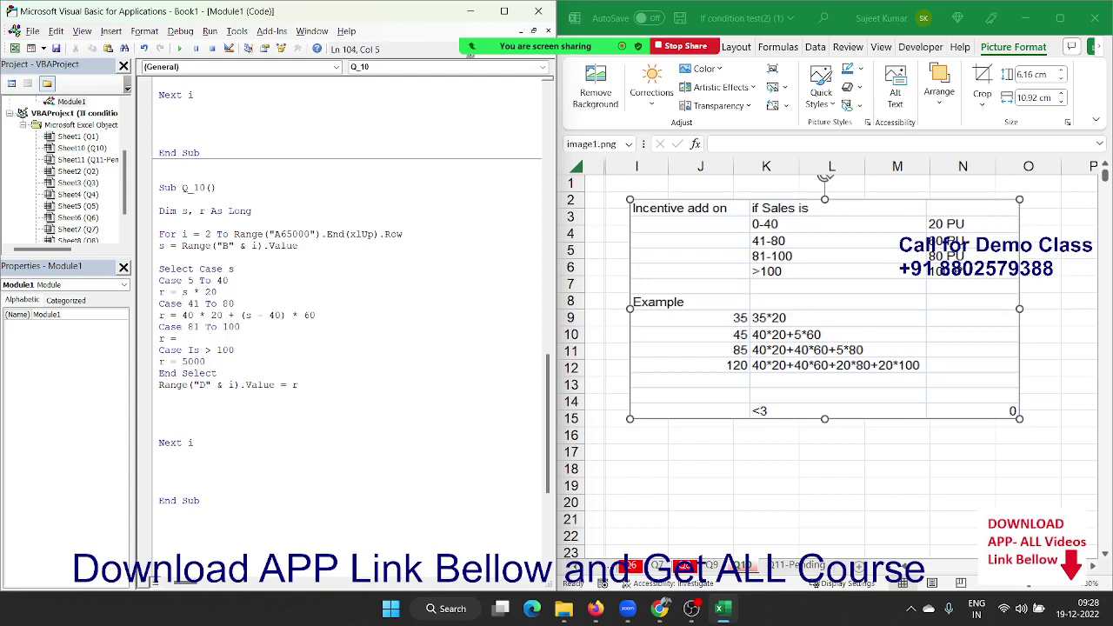
{"action": "type", "text": "40*"}
{"action": "type", "text": "20+"}
{"action": "type", "text": "40"}
{"action": "type", "text": "*60"}
{"action": "type", "text": "("}
{"action": "key", "text": "BackSpace"}
{"action": "type", "text": "+"}
{"action": "type", "text": "(s-"}
{"action": "type", "text": "8"}
{"action": "type", "text": "0)"}
{"action": "type", "text": "*8"}
{"action": "type", "text": "0"}
{"action": "double_click", "coordinate": [224, 350]}
{"action": "double_click", "coordinate": [220, 358]}
{"action": "key", "text": "BackSpace"}
{"action": "type", "text": "40*"}
{"action": "type", "text": "20+40"}
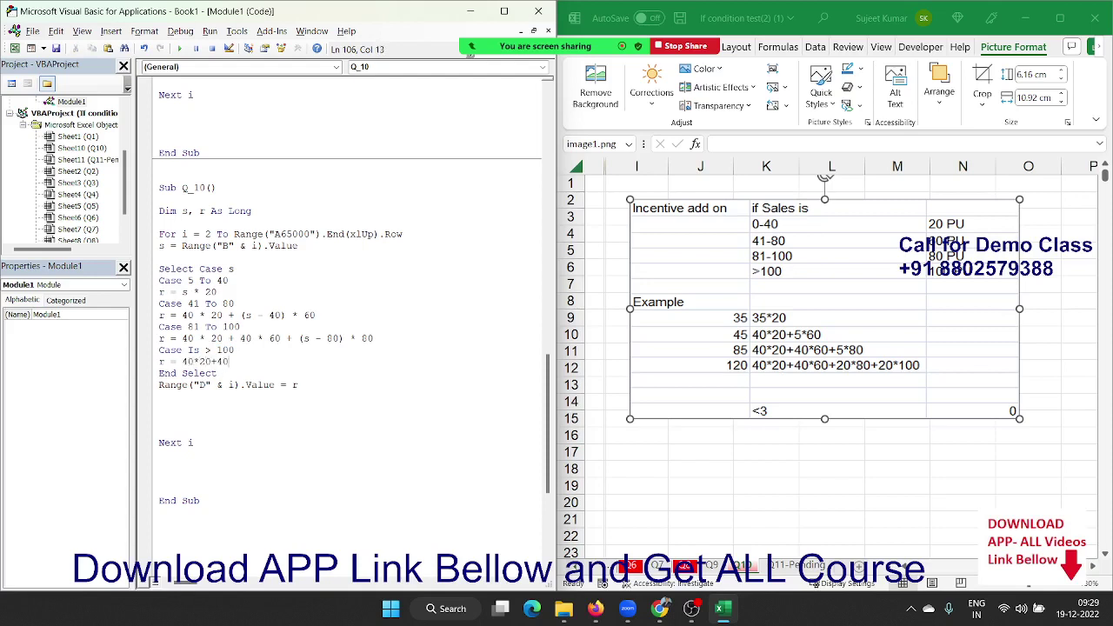
{"action": "type", "text": "*60"}
{"action": "type", "text": "+2"}
{"action": "type", "text": "0*80"}
{"action": "type", "text": "+("}
{"action": "type", "text": "s-100"}
{"action": "type", "text": ")*"}
{"action": "type", "text": "100"}
{"action": "left_click", "coordinate": [242, 404]}
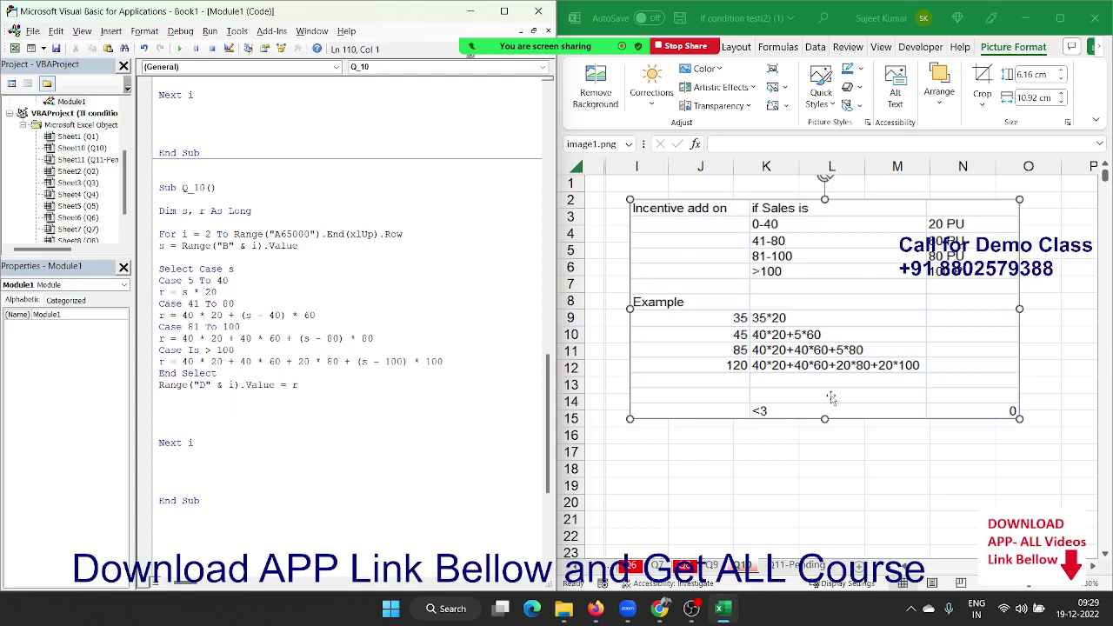
- Change Q_10's last-row lookup from A65000 to B65000, then run it to fill column D with incentives 280–6800
{"action": "left_click", "coordinate": [936, 566]}
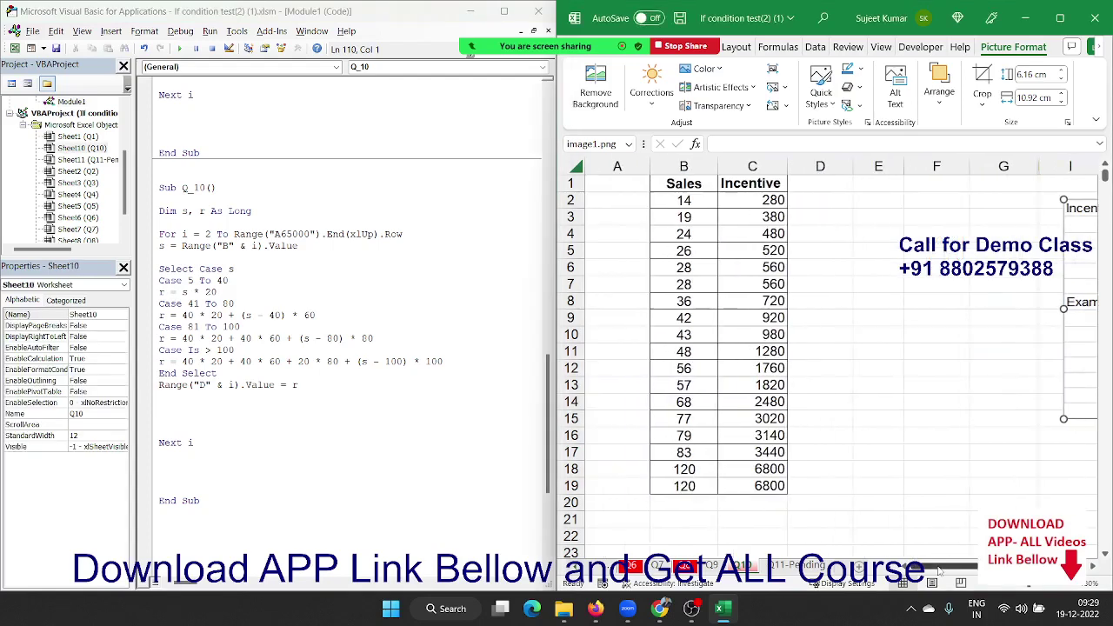
{"action": "left_click", "coordinate": [304, 349]}
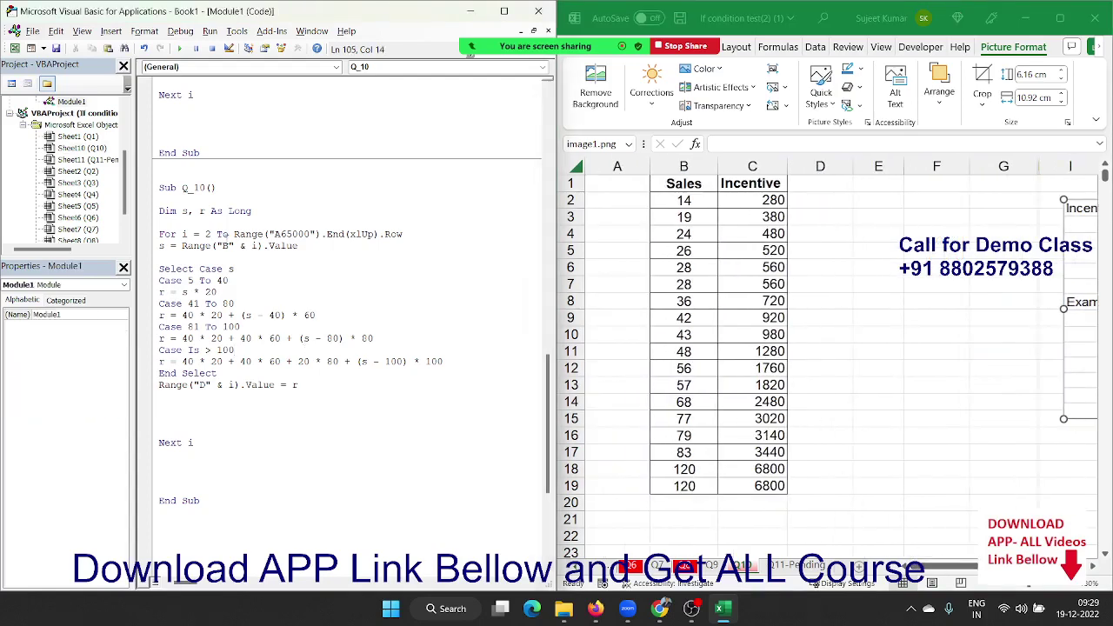
{"action": "left_click", "coordinate": [223, 234]}
{"action": "left_click", "coordinate": [220, 417]}
{"action": "left_click_drag", "start_coordinate": [233, 234], "coordinate": [402, 234]}
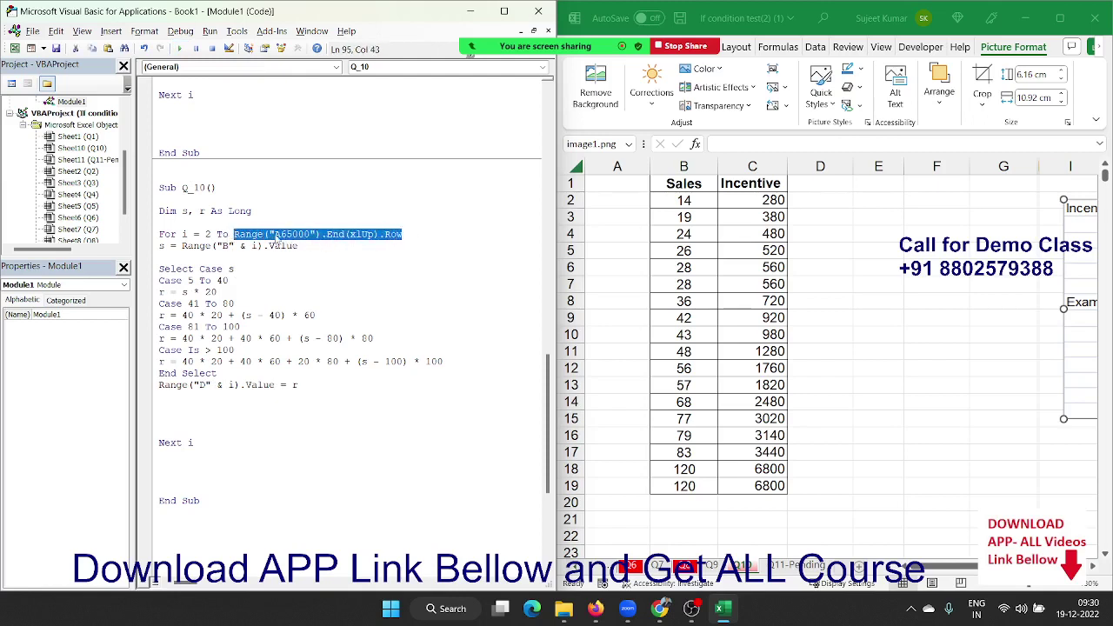
{"action": "left_click", "coordinate": [278, 234]}
{"action": "key", "text": "BackSpace"}
{"action": "type", "text": "B"}
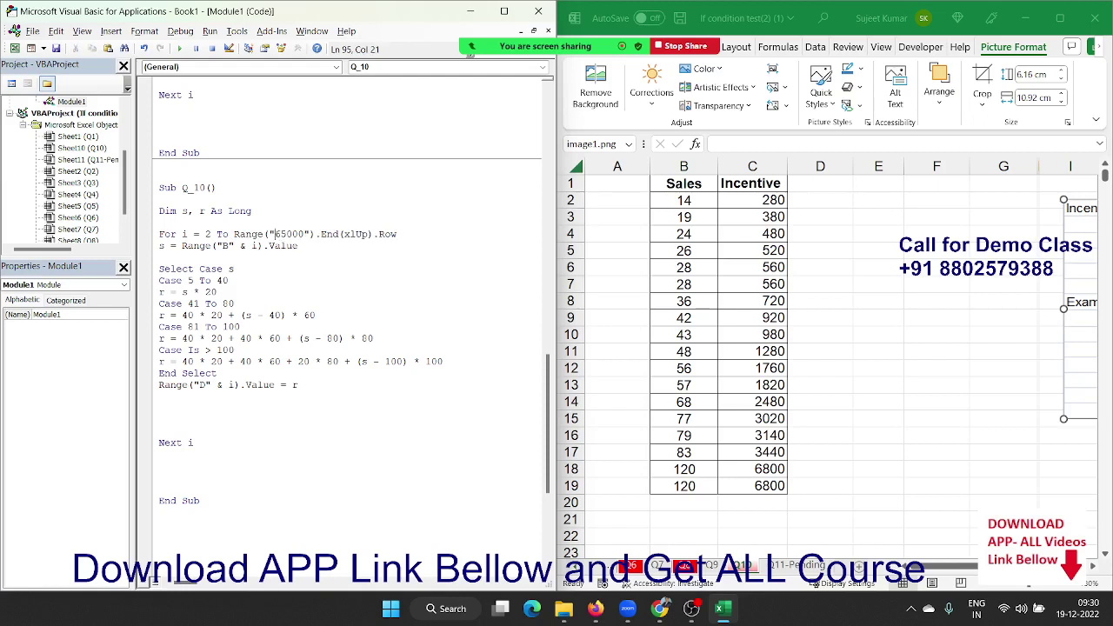
{"action": "left_click", "coordinate": [330, 267]}
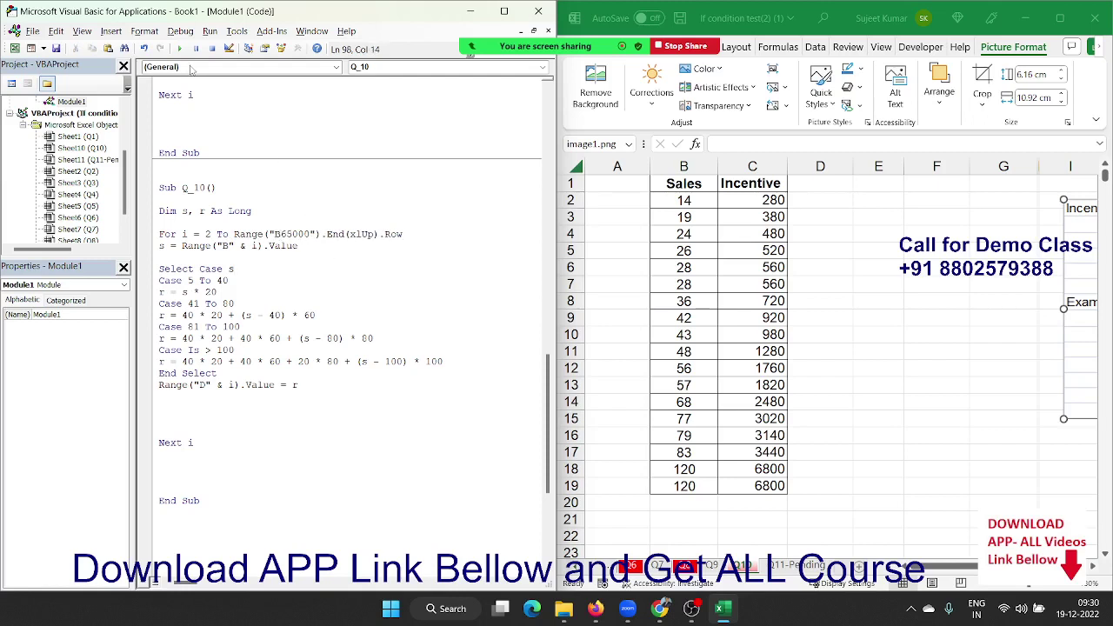
{"action": "left_click", "coordinate": [181, 49]}
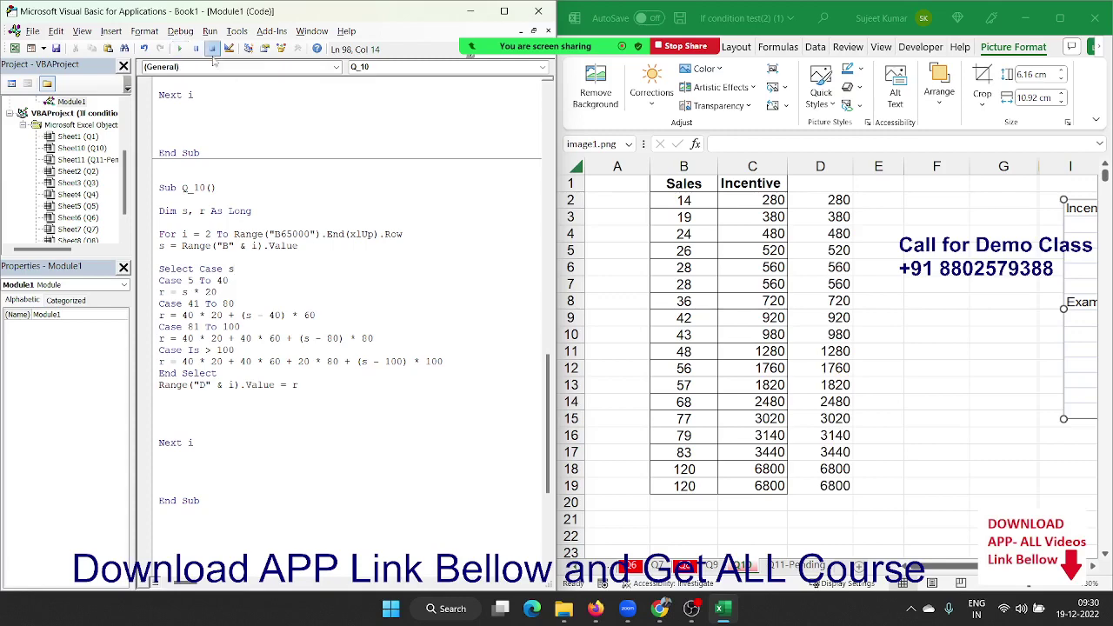
- Select all the code in the module and scroll back to its top
{"action": "left_click", "coordinate": [306, 249]}
{"action": "key", "text": "ctrl+a"}
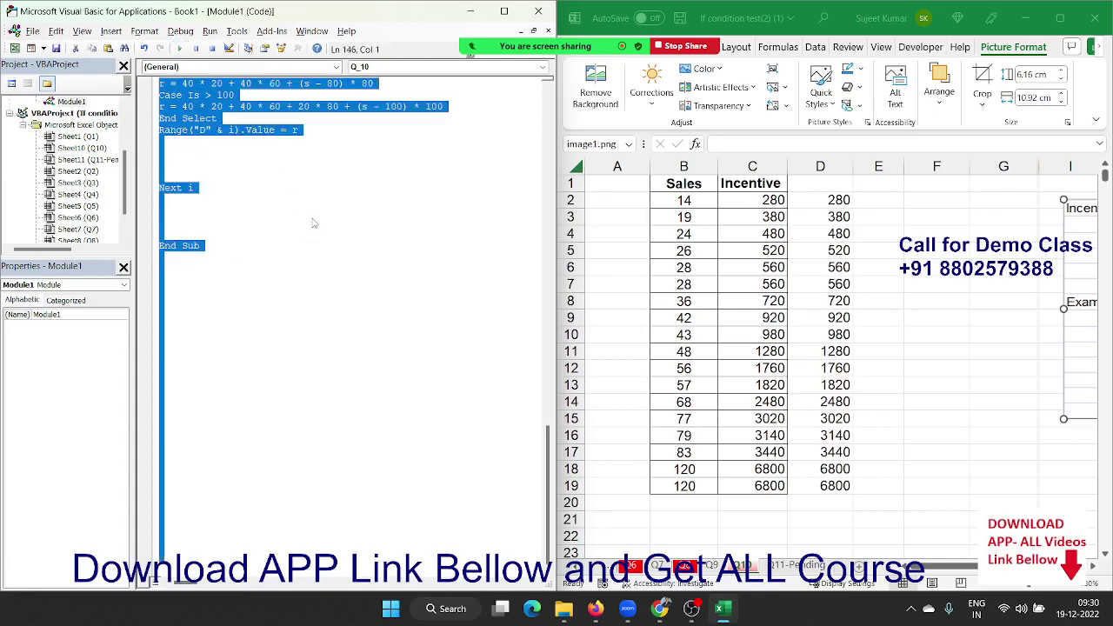
{"action": "scroll", "coordinate": [313, 223], "scroll_direction": "up", "scroll_amount": 5}
{"action": "scroll", "coordinate": [313, 223], "scroll_direction": "up", "scroll_amount": 5}
{"action": "scroll", "coordinate": [314, 222], "scroll_direction": "up", "scroll_amount": 5}
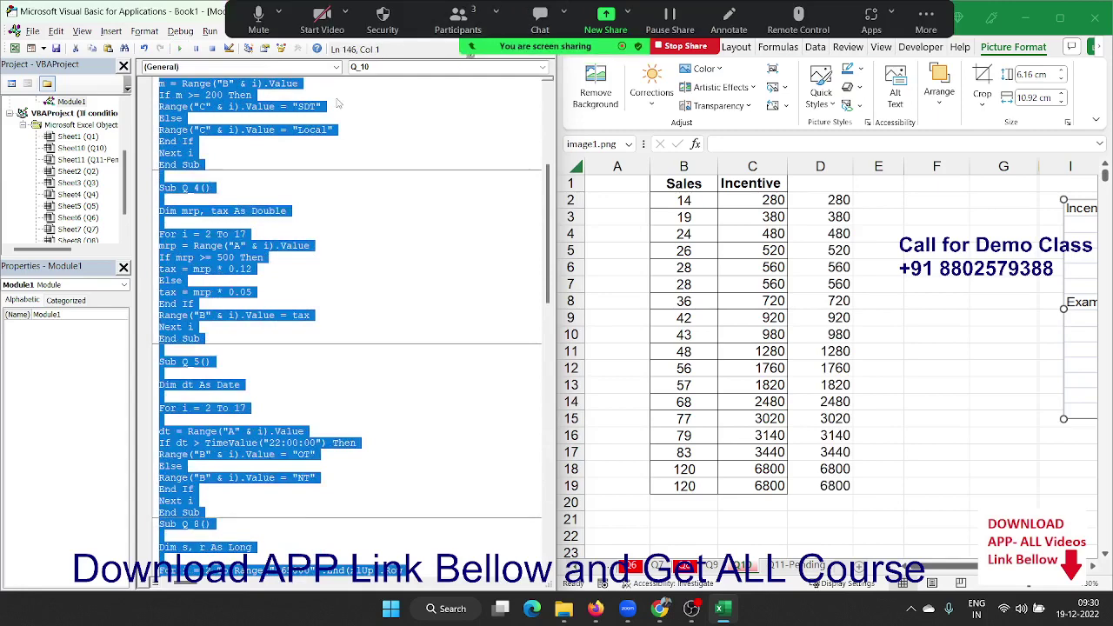
{"action": "scroll", "coordinate": [314, 222], "scroll_direction": "up", "scroll_amount": 4}
{"action": "scroll", "coordinate": [320, 157], "scroll_direction": "up", "scroll_amount": 3}
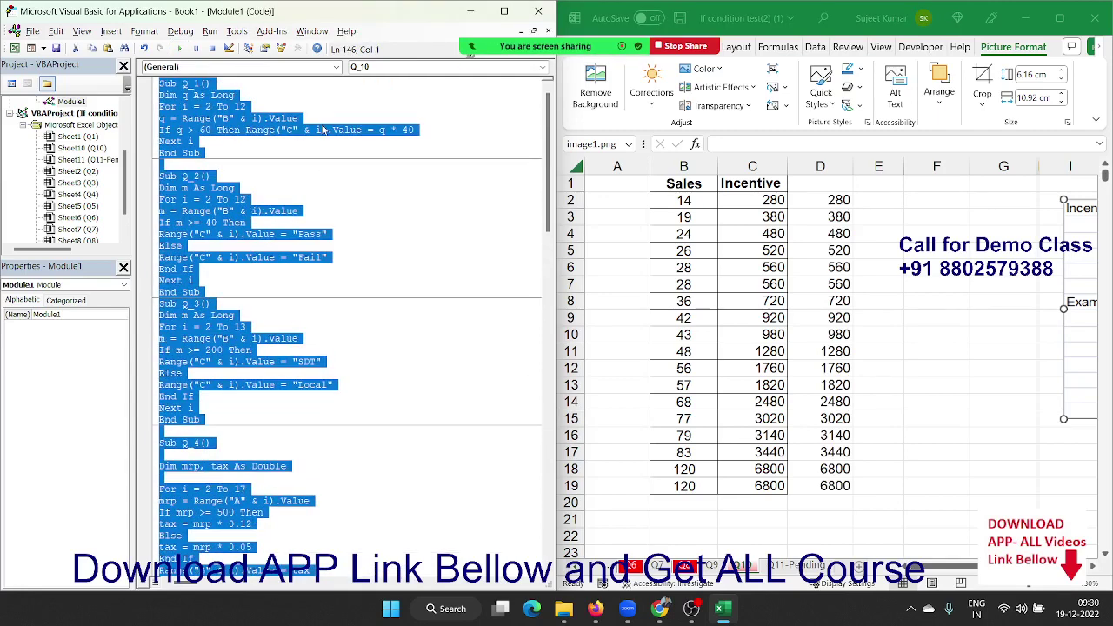